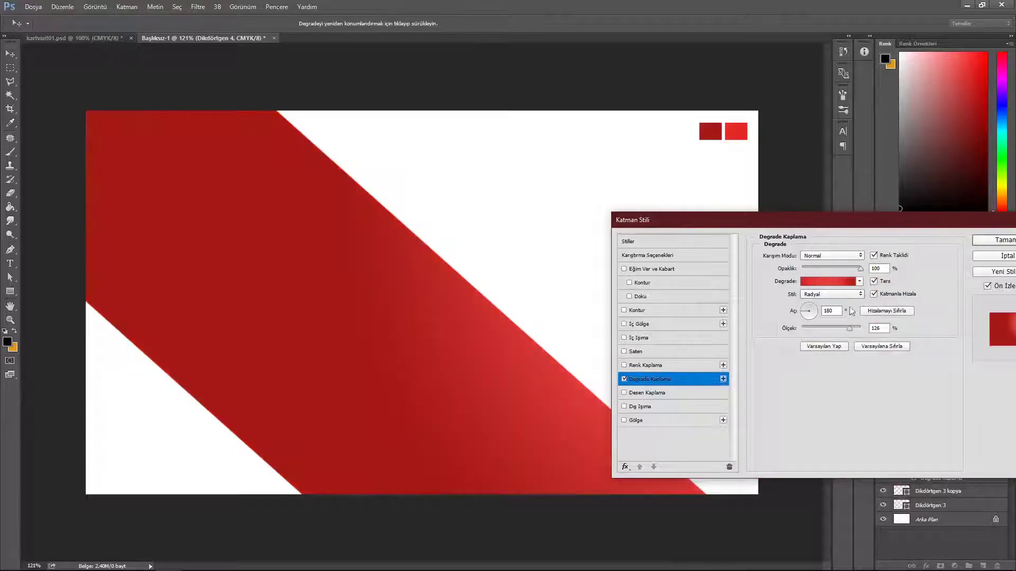
Step: Reverse the band's radial gradient, enlarge its scale, and set the 50% stop to brighter red #f21c1d
left_click(876, 311)
left_click(874, 282)
left_click(873, 282)
left_click_drag(850, 329, 818, 331)
left_click(828, 281)
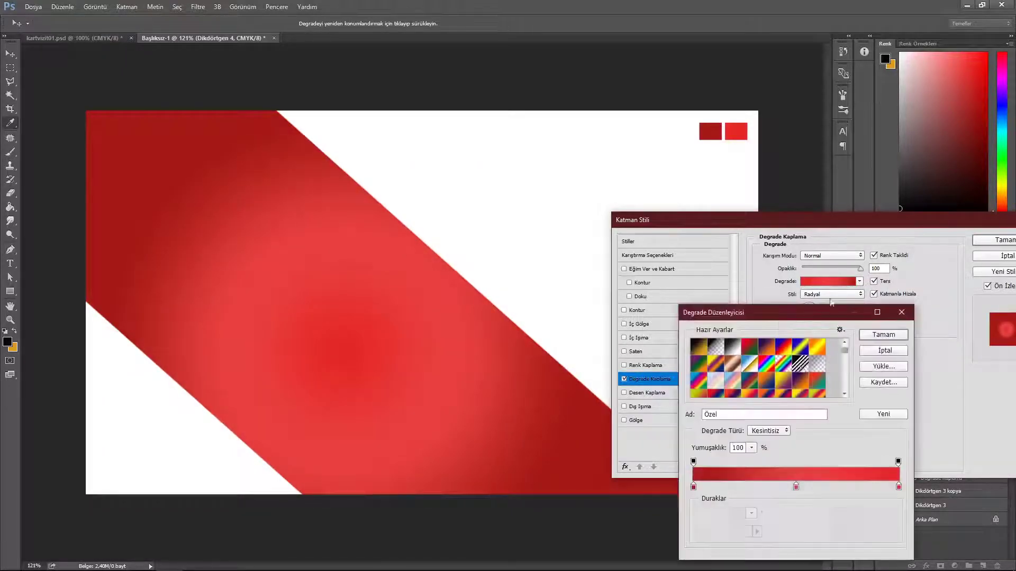
left_click(796, 485)
left_click(746, 532)
left_click_drag(646, 291, 668, 284)
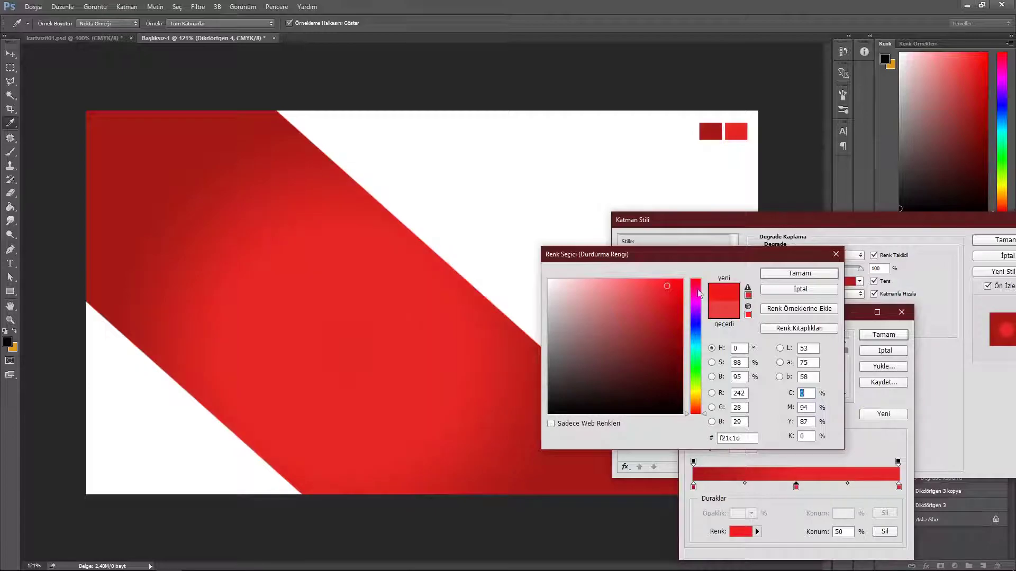
left_click(799, 274)
left_click(884, 335)
left_click(995, 241)
Step: Add a new layer and start a Pen shape at the band's bottom corner
key("p")
left_click(983, 566)
left_click(297, 498)
scroll(317, 509, "up", 2)
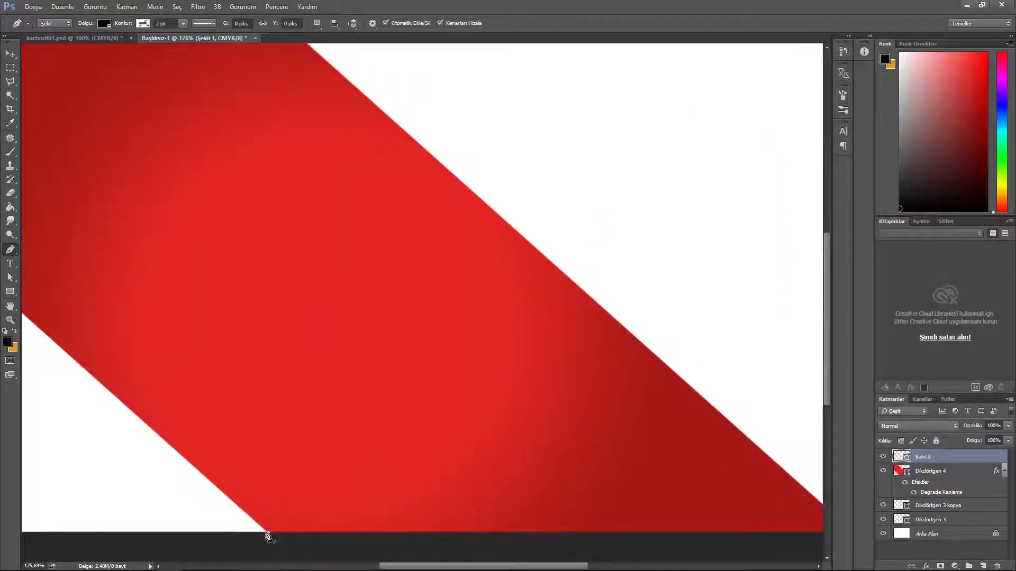
Step: Finish the first thin strip, fill it red, and move Şekil 1 beneath the band
left_click(85, 383)
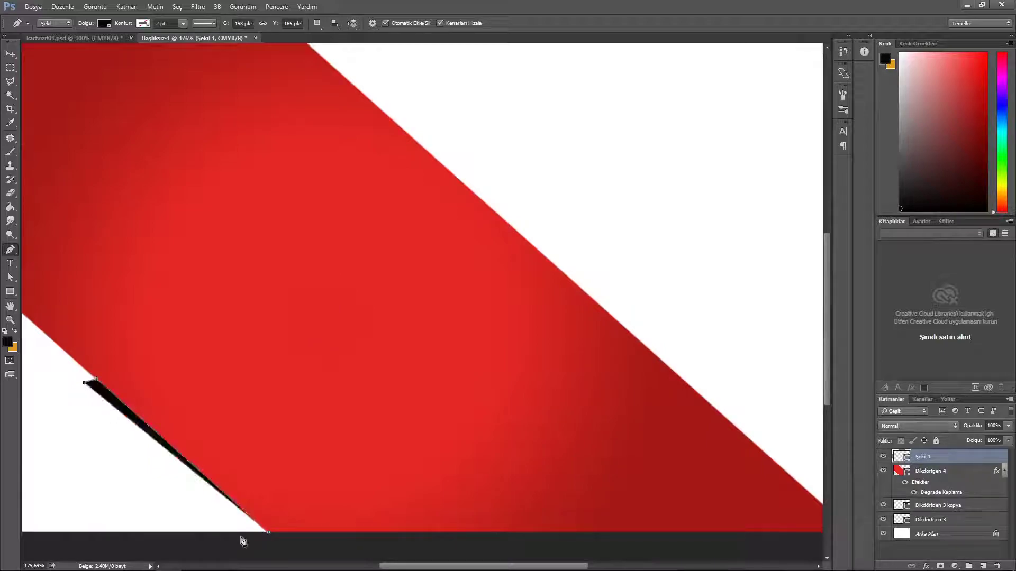
left_click(254, 534)
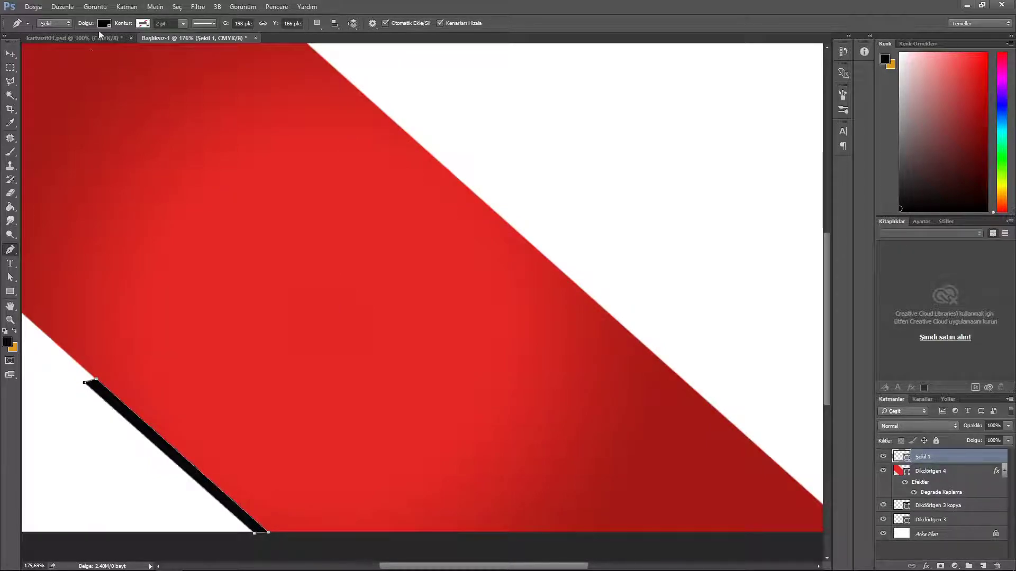
left_click(104, 24)
left_click(97, 79)
key("v")
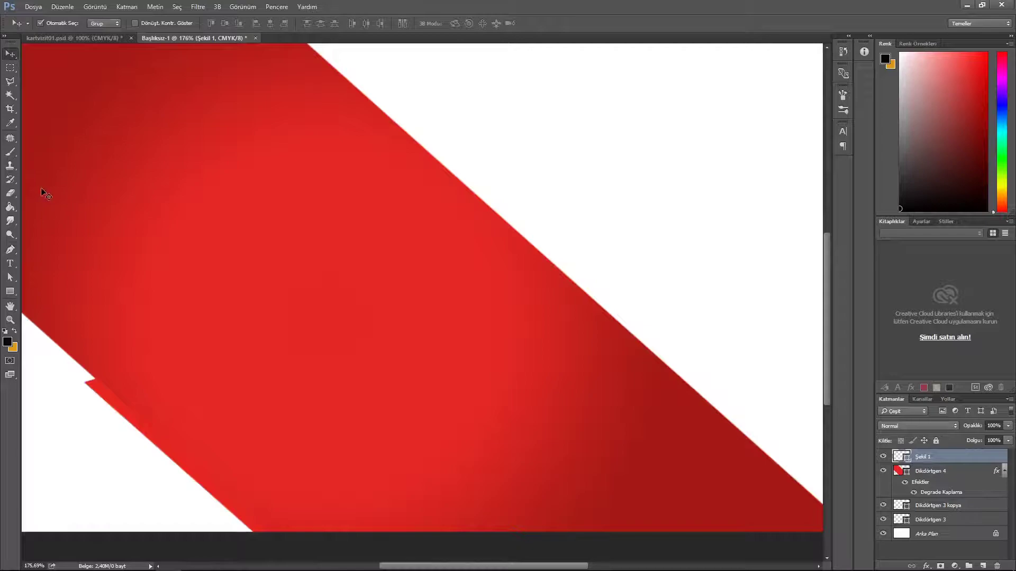
left_click_drag(965, 457, 963, 493)
double_click(905, 492)
key("BackSpace")
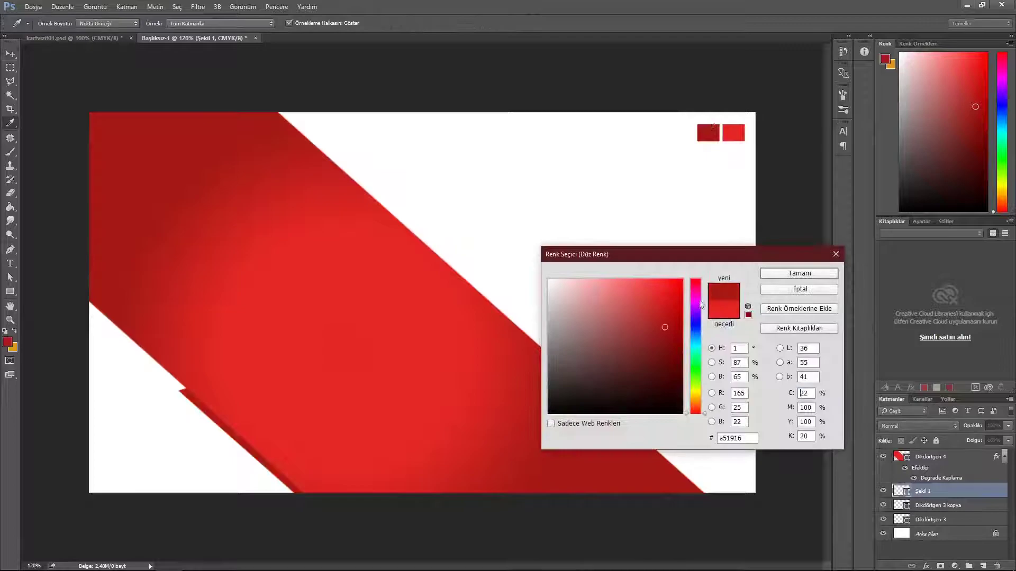
key("Return")
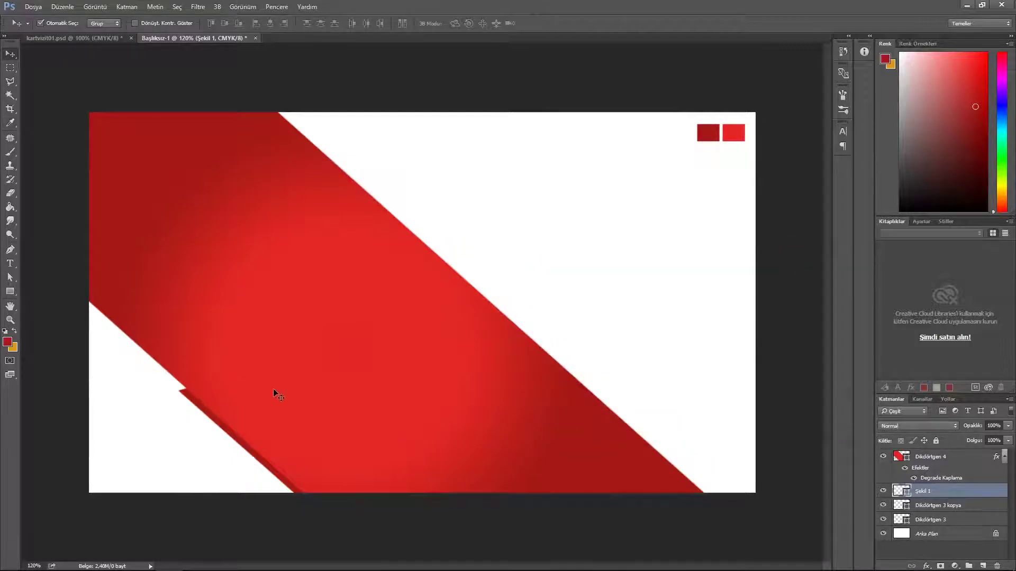
Step: Draw a second thin red strip along the band's lower-left edge, placing Şekil 2 beneath Şekil 1
left_click(982, 566)
key("p")
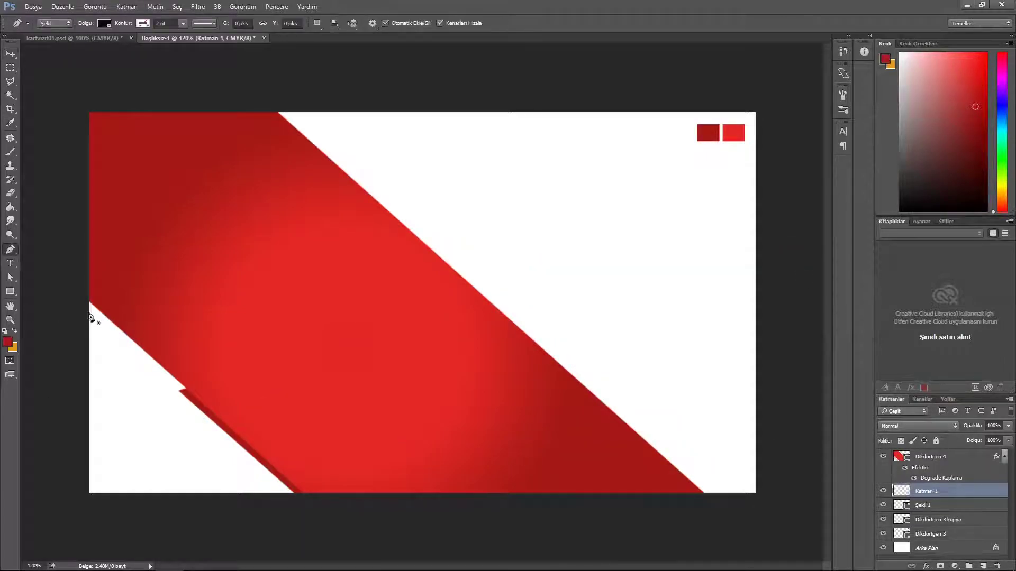
left_click(89, 313)
left_click(184, 403)
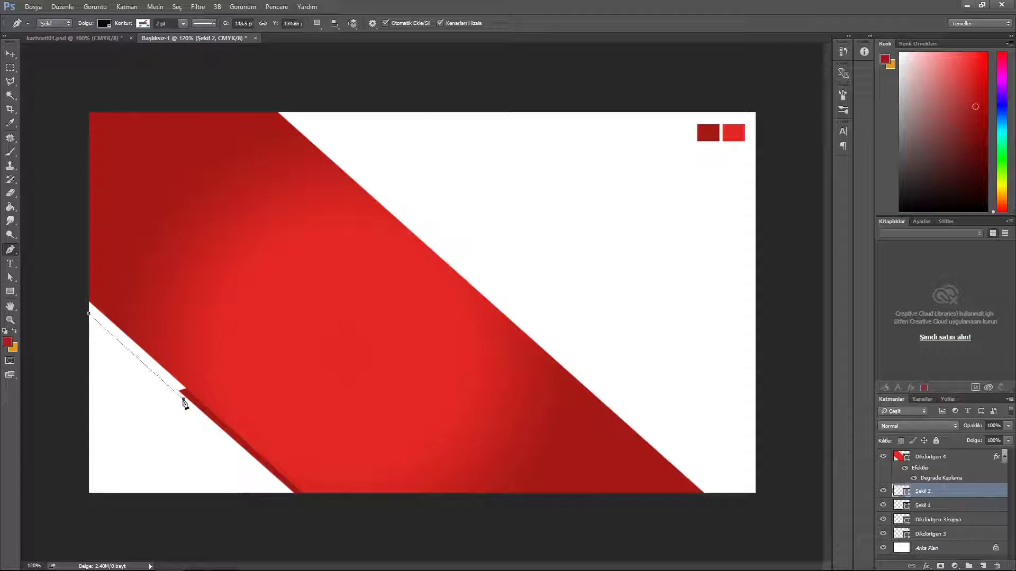
left_click(194, 395)
left_click(89, 302)
left_click(89, 313)
left_click(104, 24)
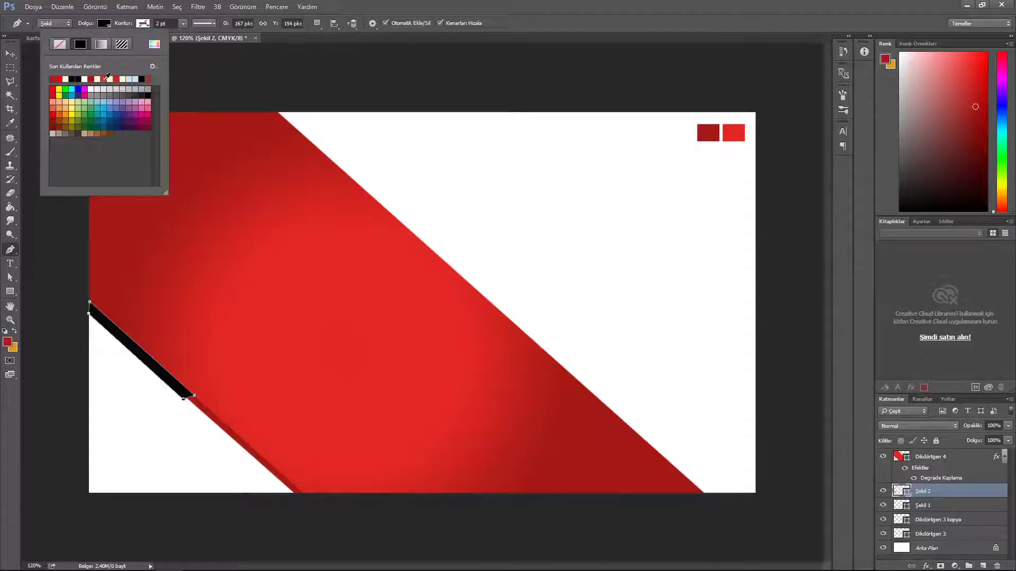
left_click(103, 78)
left_click(10, 54)
left_click_drag(951, 492, 960, 509)
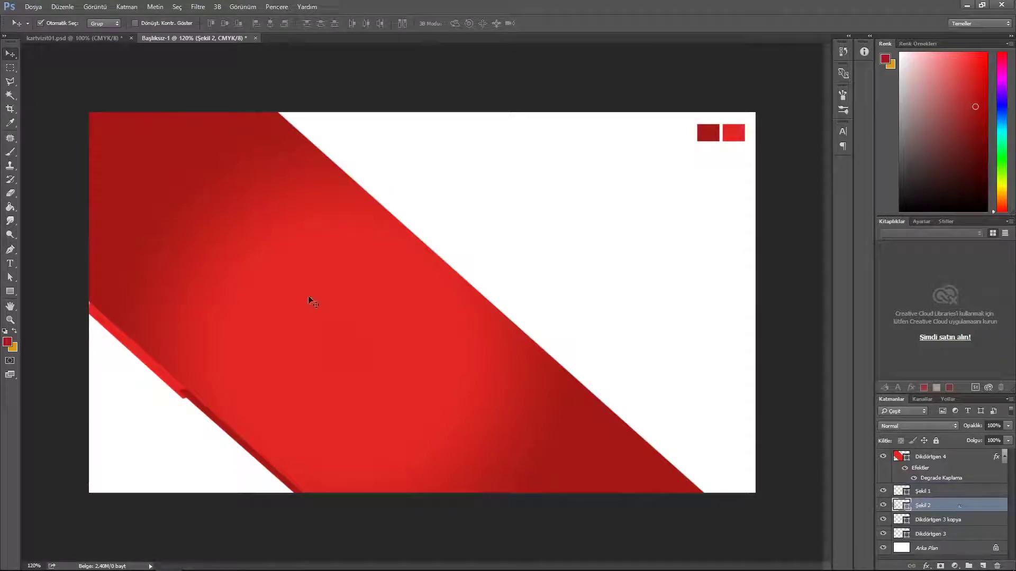
Step: Free-transform the second strip so its top-left corner fits the band's edge
key("ctrl+t")
right_click(107, 315)
left_click(139, 375)
left_click(47, 27)
left_click_drag(88, 301, 82, 293)
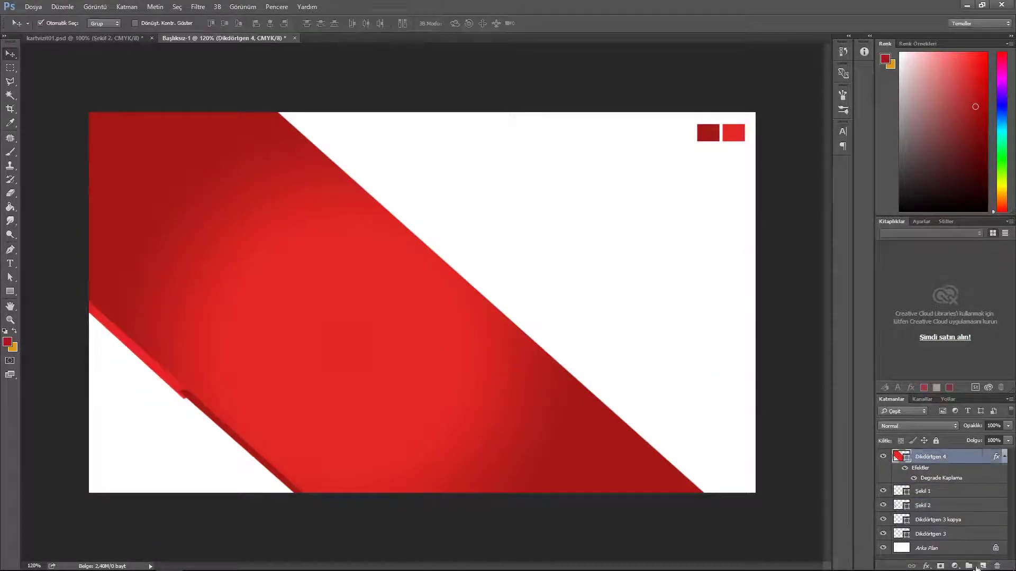
Step: Draw a thin strip Şekil 3 from the card's top edge down to the band's bottom end
left_click(983, 566)
key("p")
left_click(277, 112)
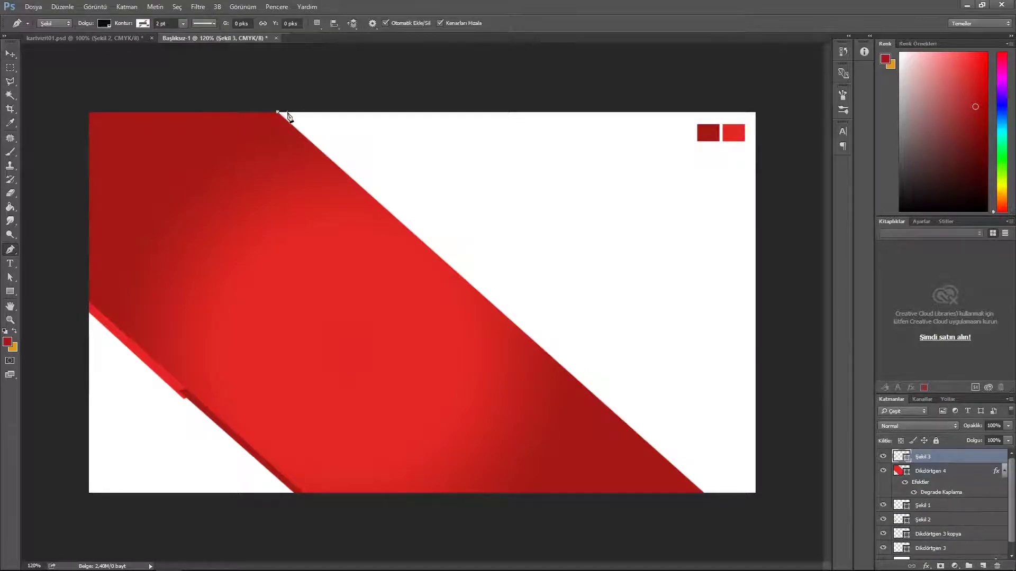
left_click(703, 493)
left_click(720, 493)
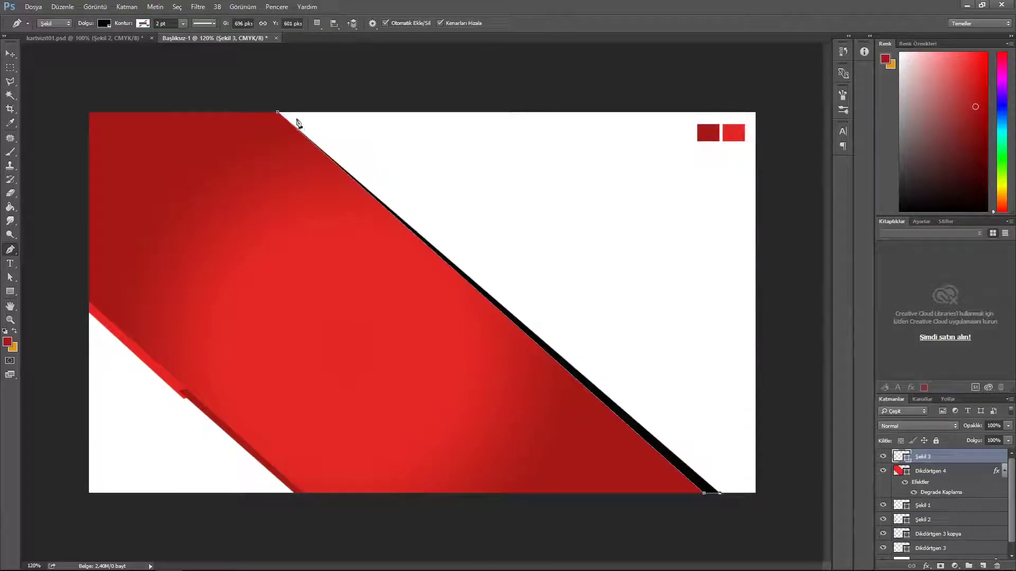
left_click(296, 113)
left_click(11, 54)
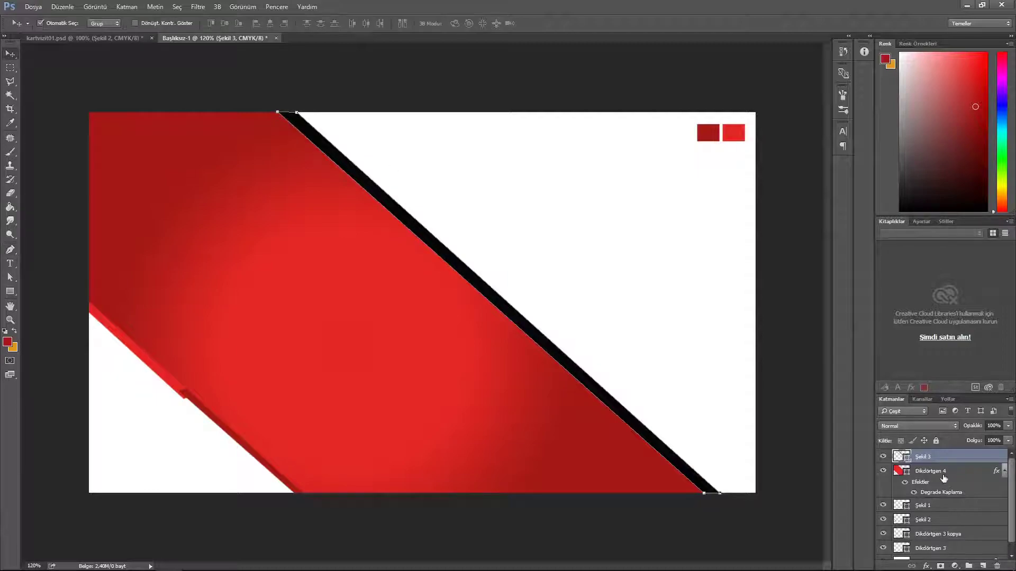
Step: Copy the layer style from Dikdörtgen 4 and paste it onto Şekil 3
right_click(954, 457)
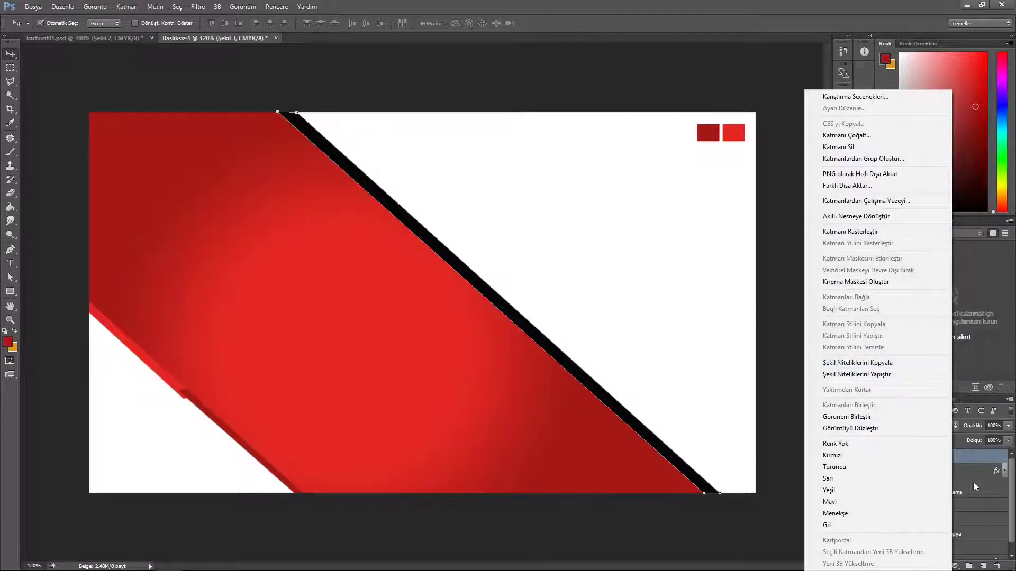
left_click(973, 491)
right_click(972, 471)
left_click(881, 324)
right_click(970, 458)
left_click(879, 338)
scroll(533, 243, "up", 5)
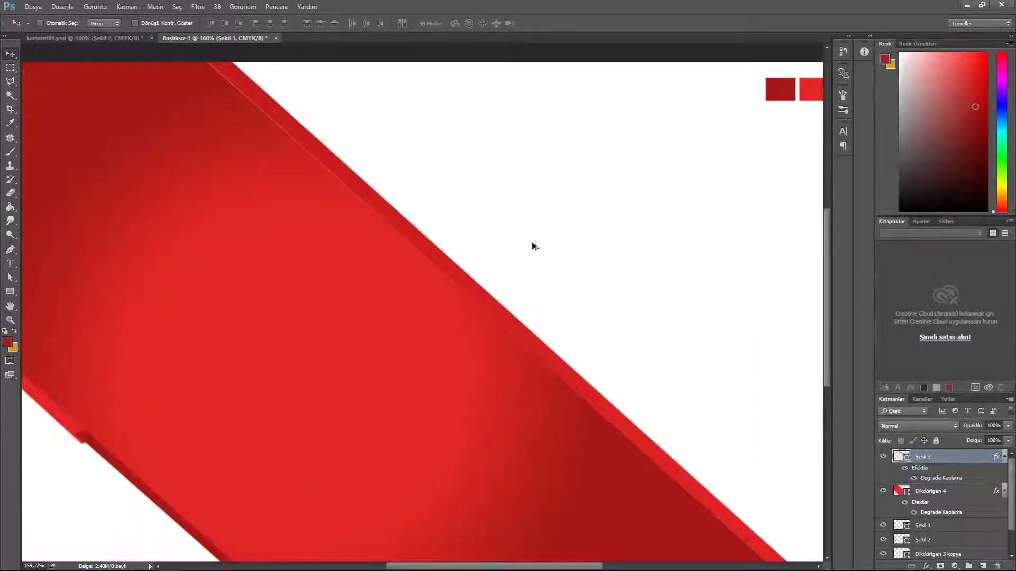
left_click_drag(602, 449, 407, 338)
Step: Adjust Şekil 3's Gradient Overlay settings and apply the style
double_click(973, 458)
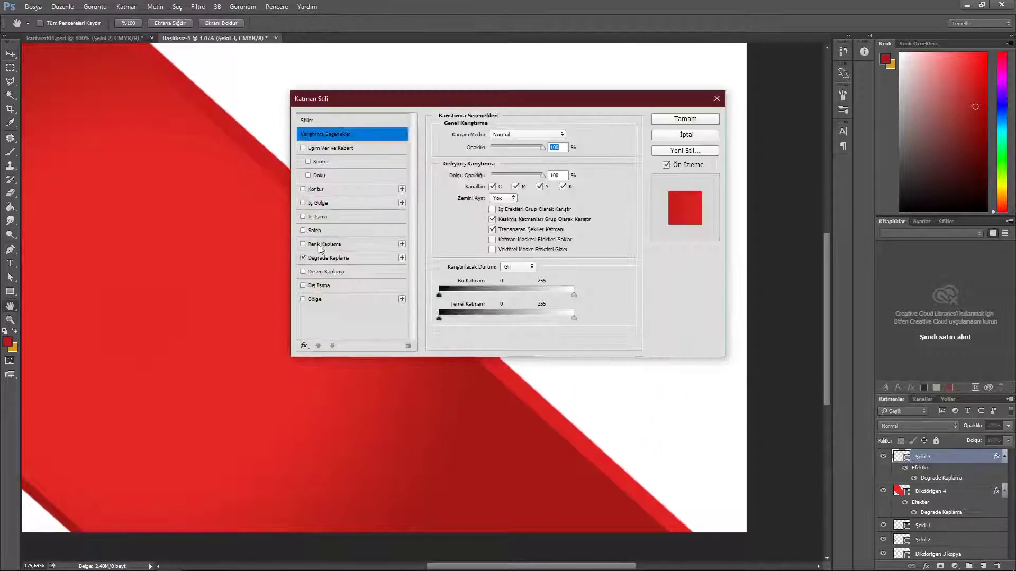
left_click(326, 271)
left_click(302, 271)
left_click(328, 259)
left_click(506, 161)
left_click(884, 335)
key("Return")
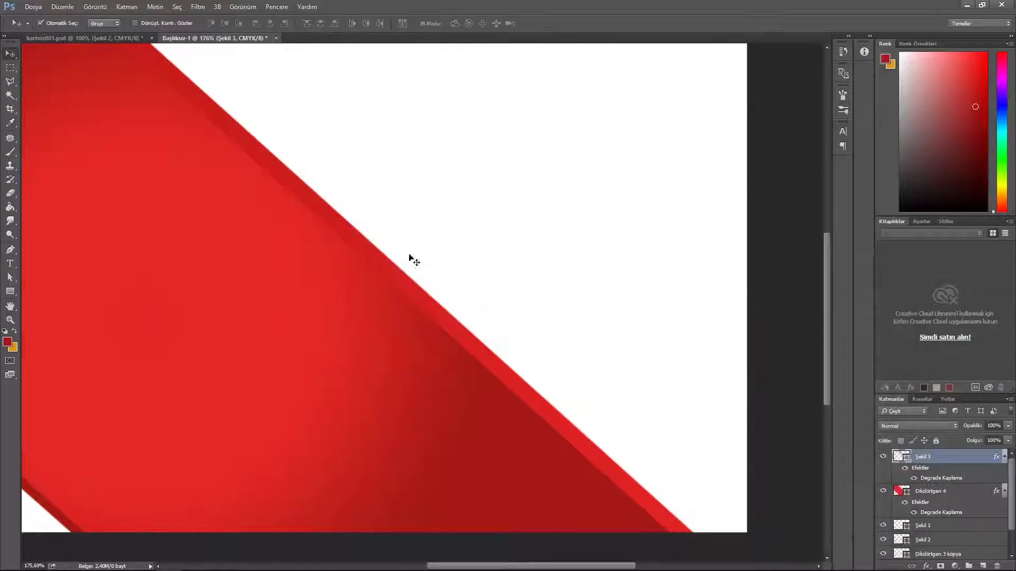
Step: Move Şekil 3 below the band and draw a new thin strip Şekil 4 along the band's edge
key("ctrl+[")
key("p")
left_click(400, 289)
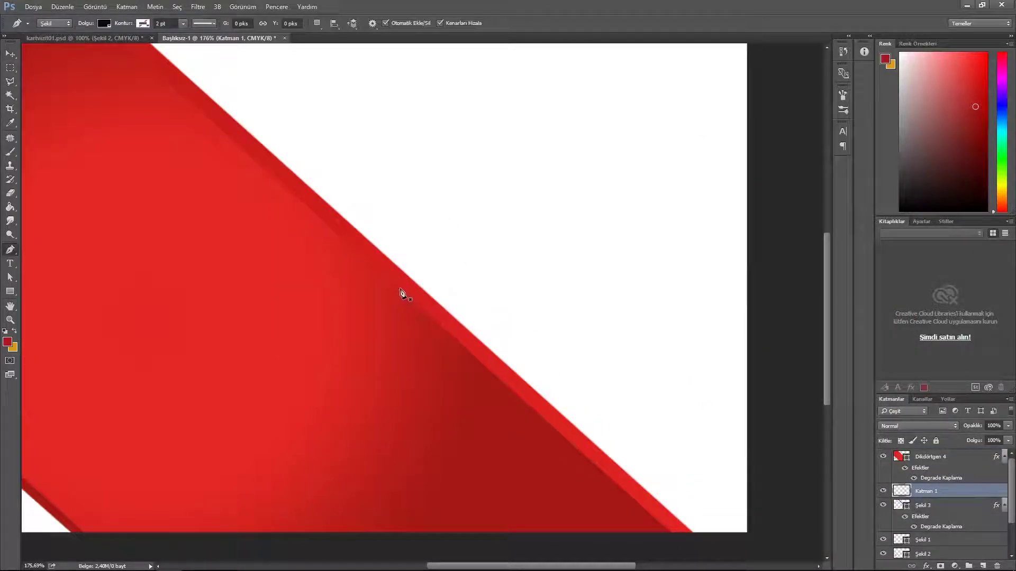
left_click_drag(710, 469, 623, 379)
left_click(614, 442)
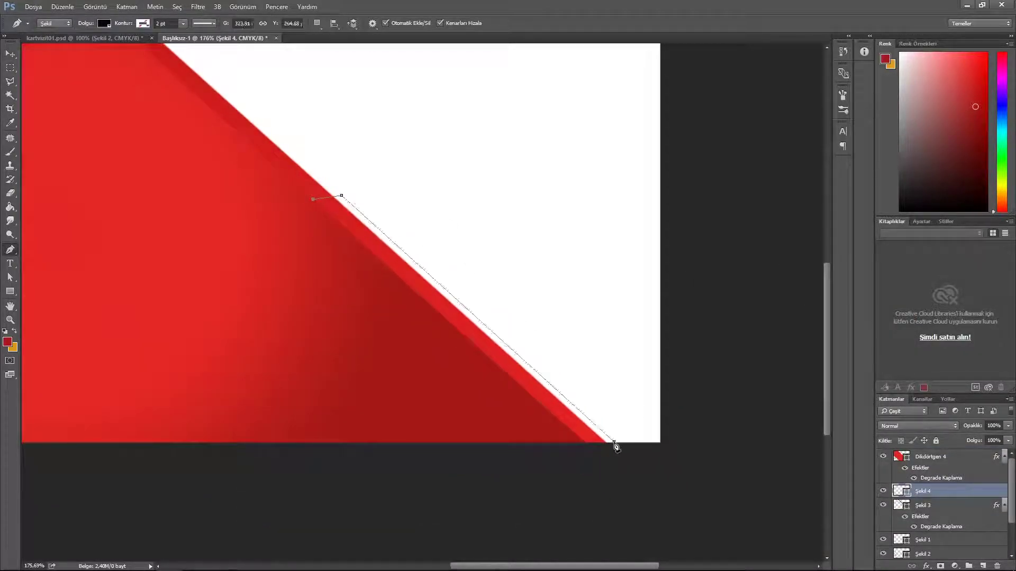
left_click(585, 443)
left_click(313, 199)
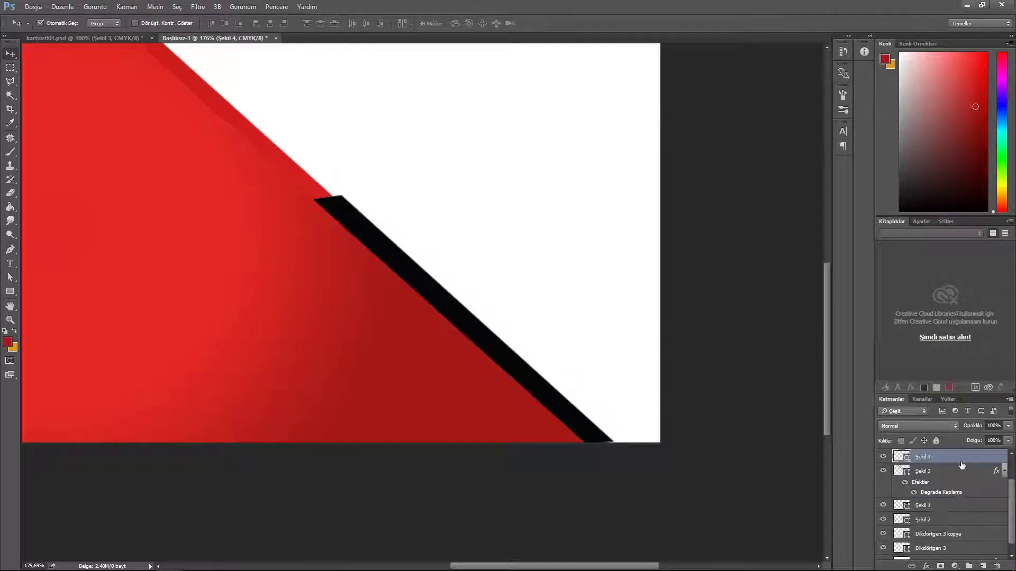
Step: Paste the red gradient style onto Şekil 4 and stretch it slightly to fit
right_click(964, 459)
left_click(857, 337)
double_click(967, 460)
left_click(344, 259)
left_click(688, 120)
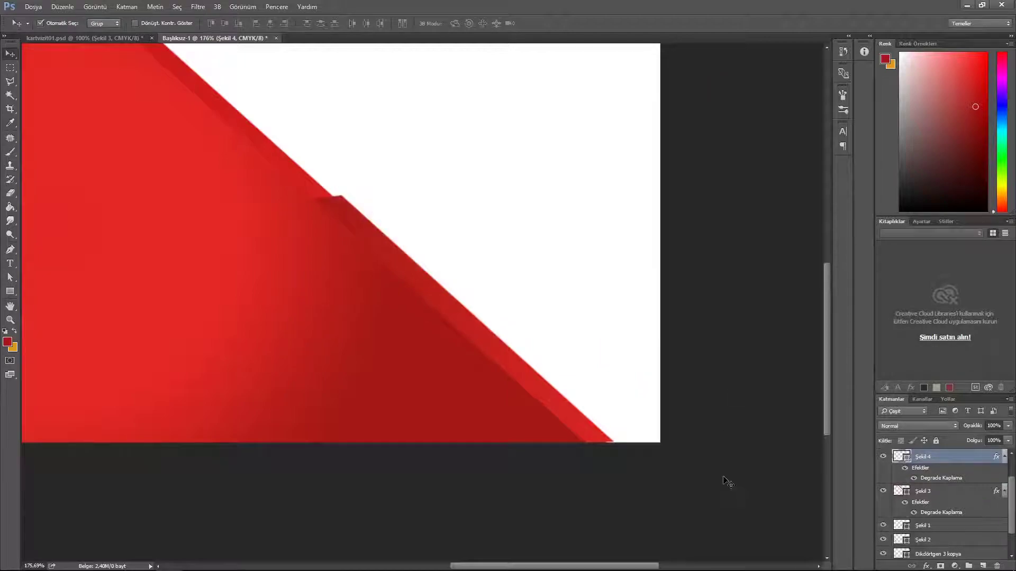
key("ctrl+t")
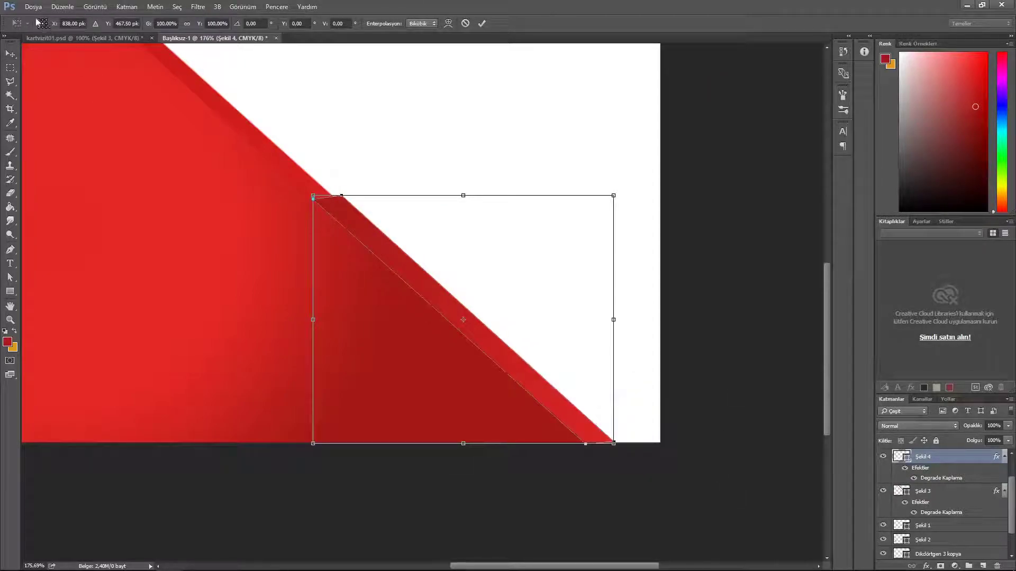
left_click_drag(614, 444, 612, 448)
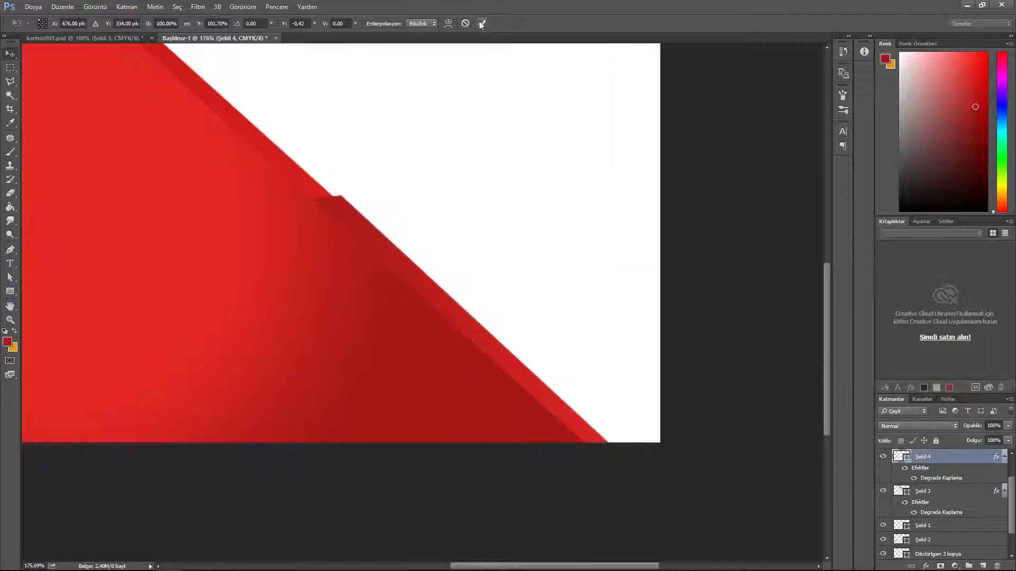
left_click(481, 24)
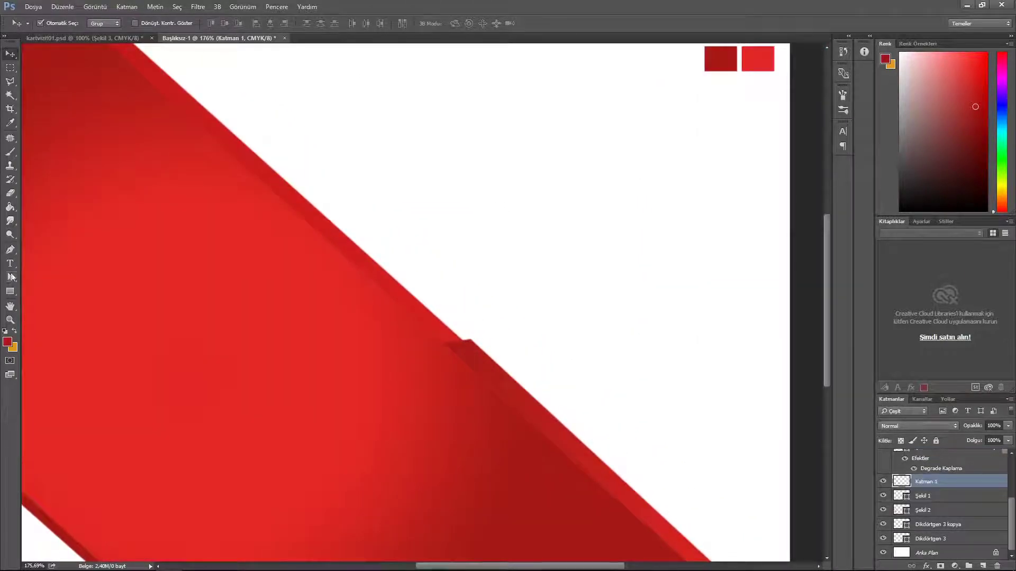
Step: Draw another thin strip along the diagonal edge and give it the red gradient style
key("p")
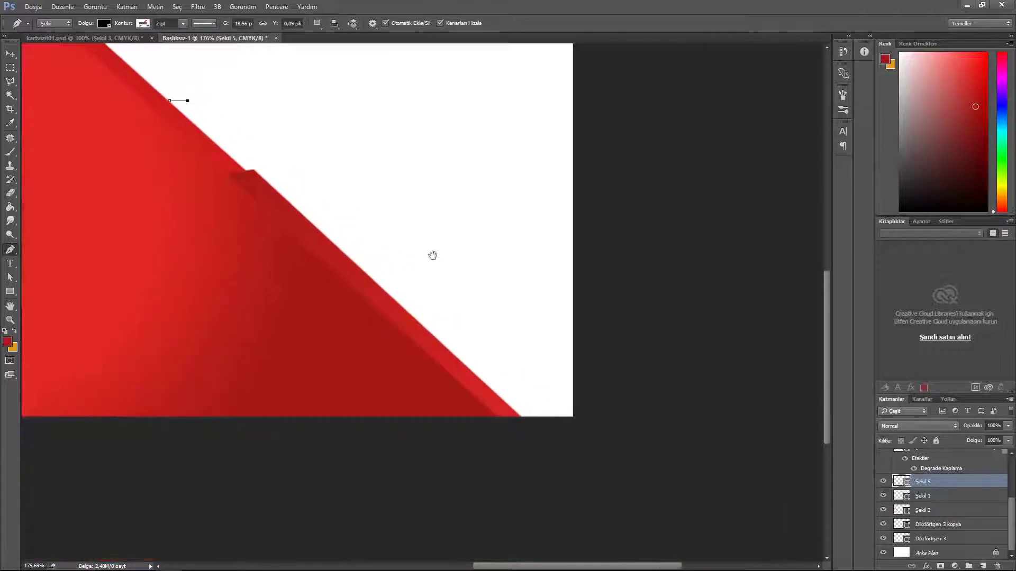
left_click(529, 417)
left_click(515, 419)
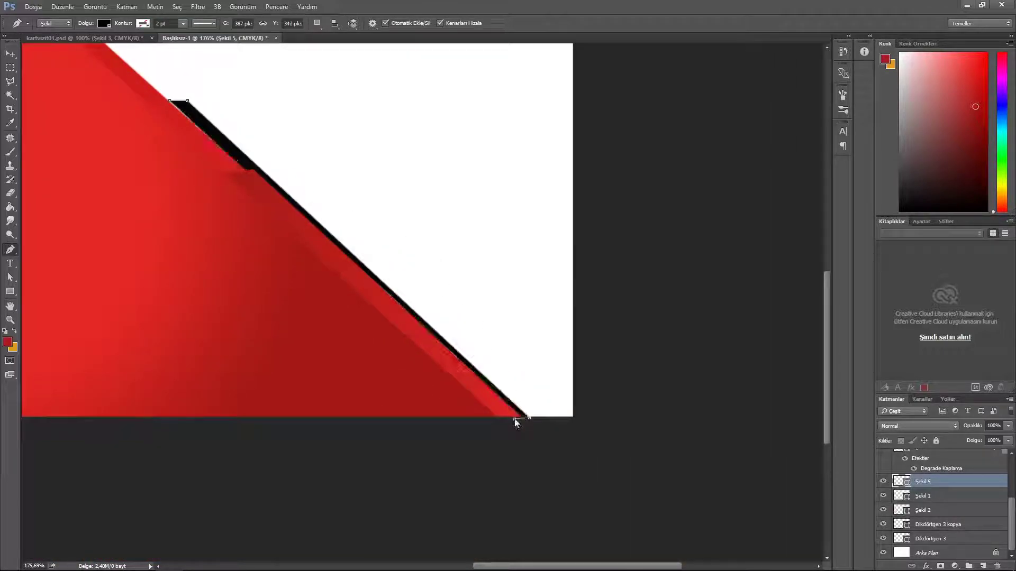
left_click(169, 100)
key("v")
left_click(903, 247)
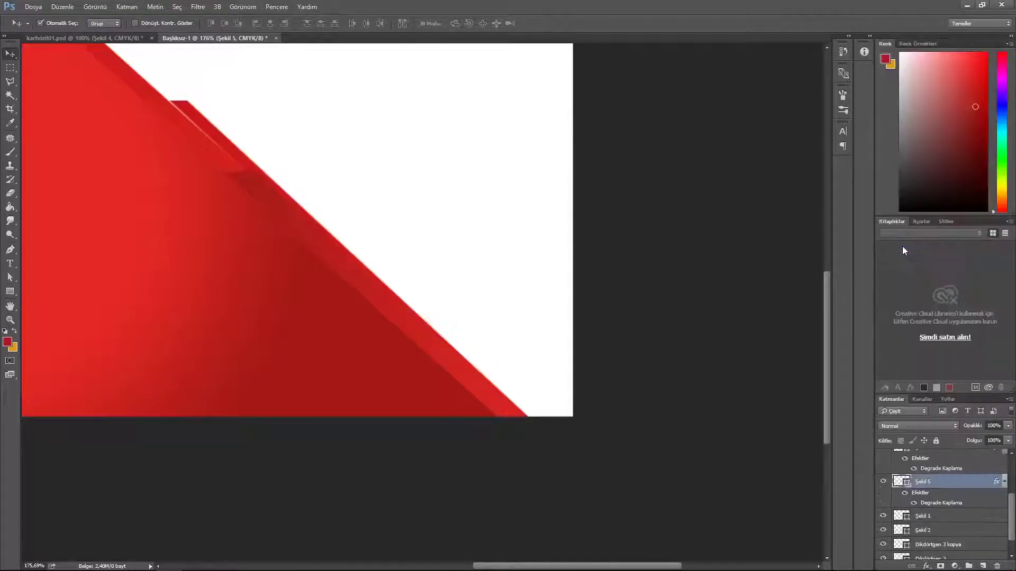
Step: Free-transform the new strip to fit the diagonal, then add an empty layer
key("ctrl+t")
right_click(202, 119)
left_click(222, 174)
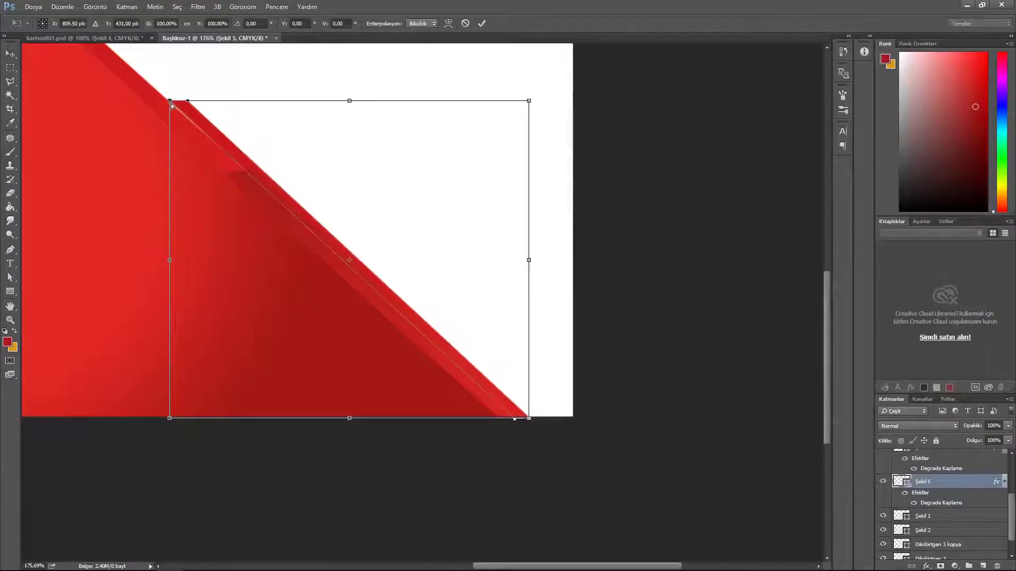
left_click(480, 24)
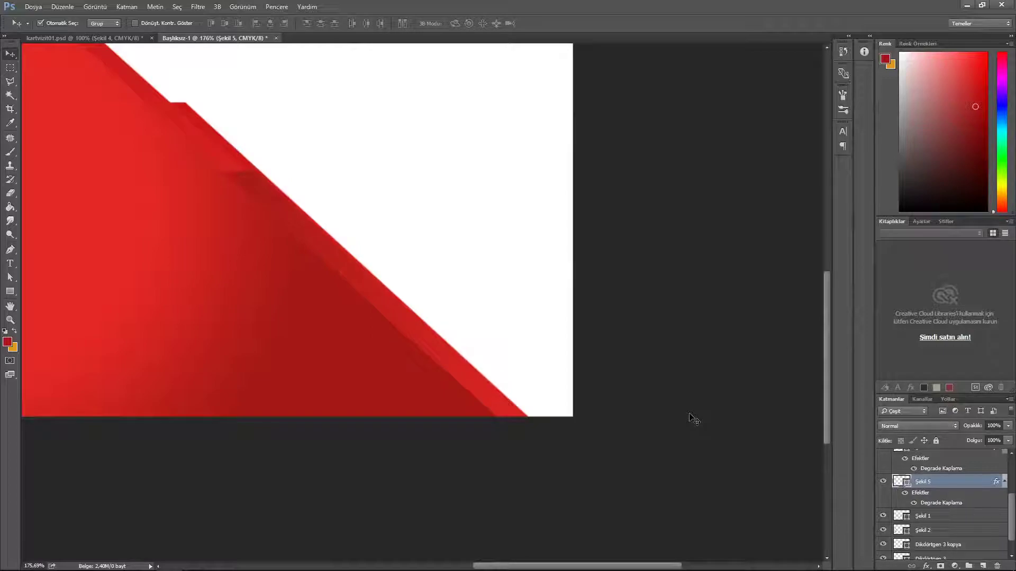
key("ctrl+shift+alt+n")
Step: Draw a second stepped strip running from the band's edge to the canvas bottom
key("p")
left_click(396, 305)
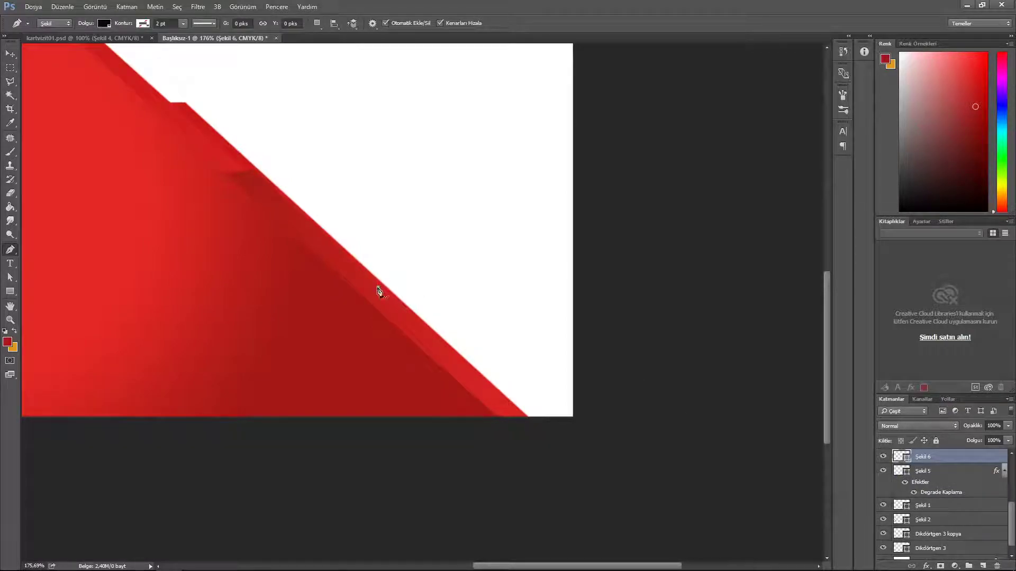
left_click(419, 286)
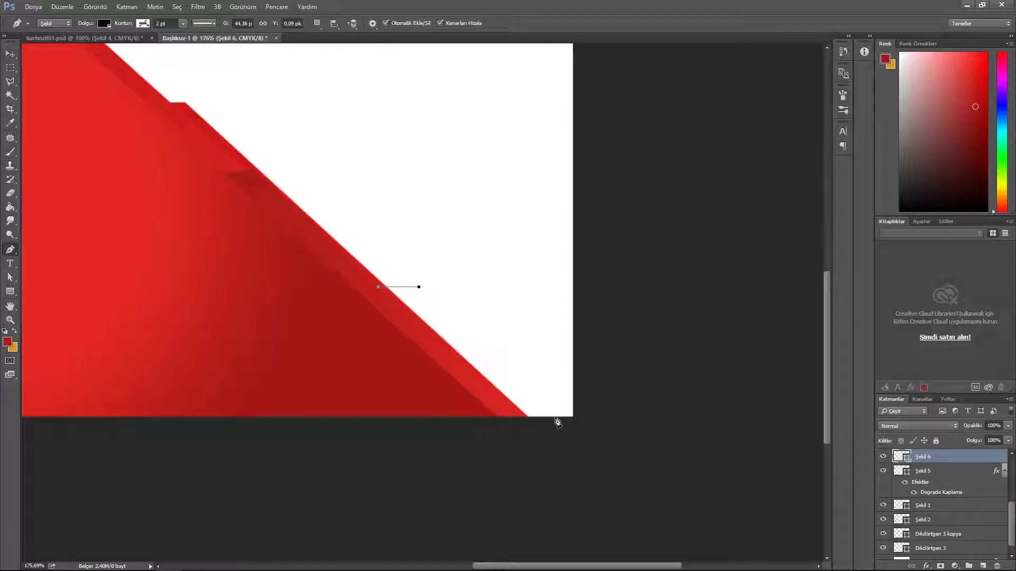
left_click(555, 418)
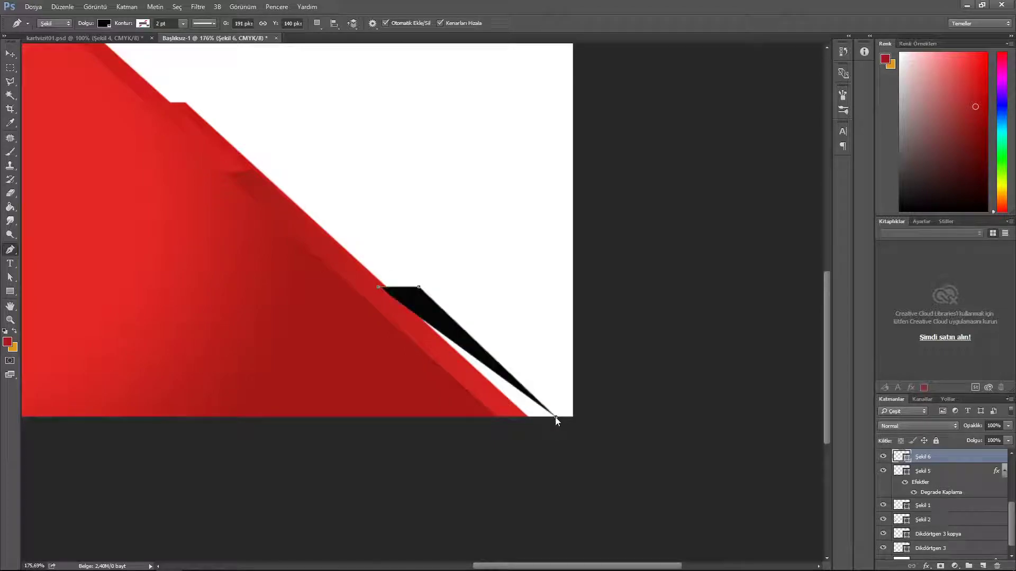
left_click(526, 417)
left_click(10, 53)
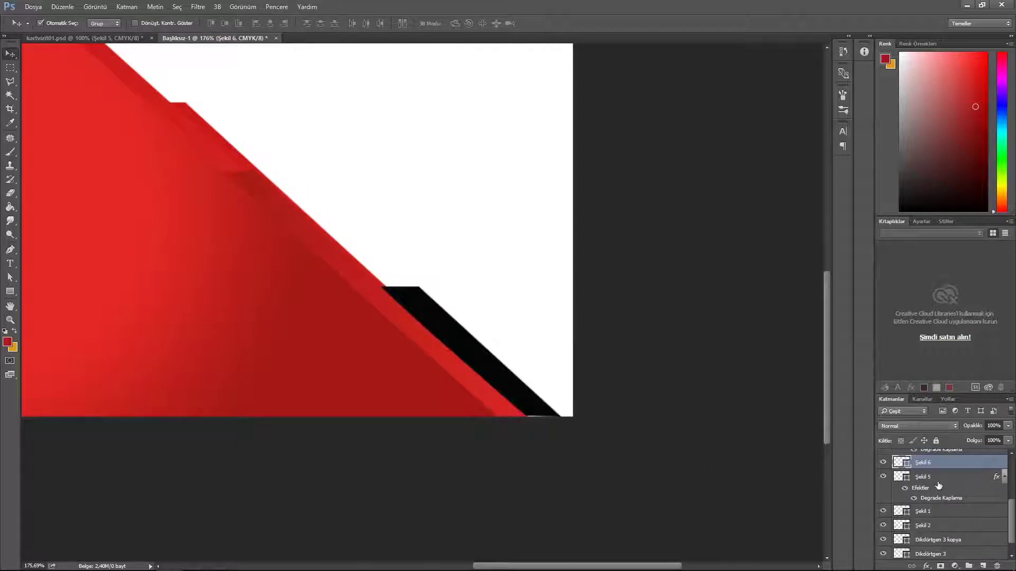
Step: Paste the red gradient style onto the strip, reshape it, and merge it with the first strip
right_click(947, 462)
left_click(878, 336)
key("ctrl+t")
right_click(517, 392)
left_click(525, 418)
key("Return")
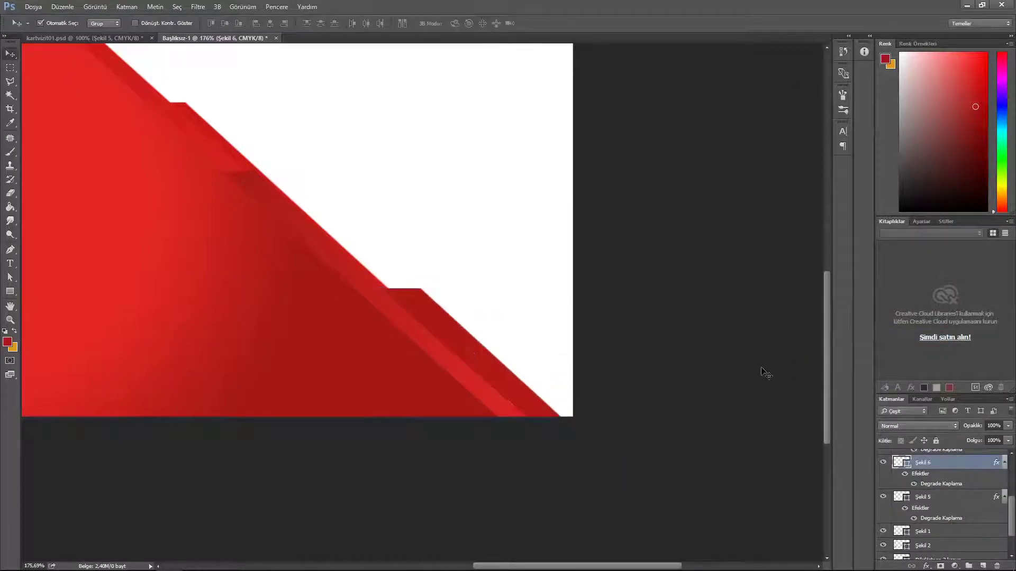
key("ctrl+e")
Step: Draw a stepped corner shape reaching down to the card's bottom-right corner
left_click(10, 250)
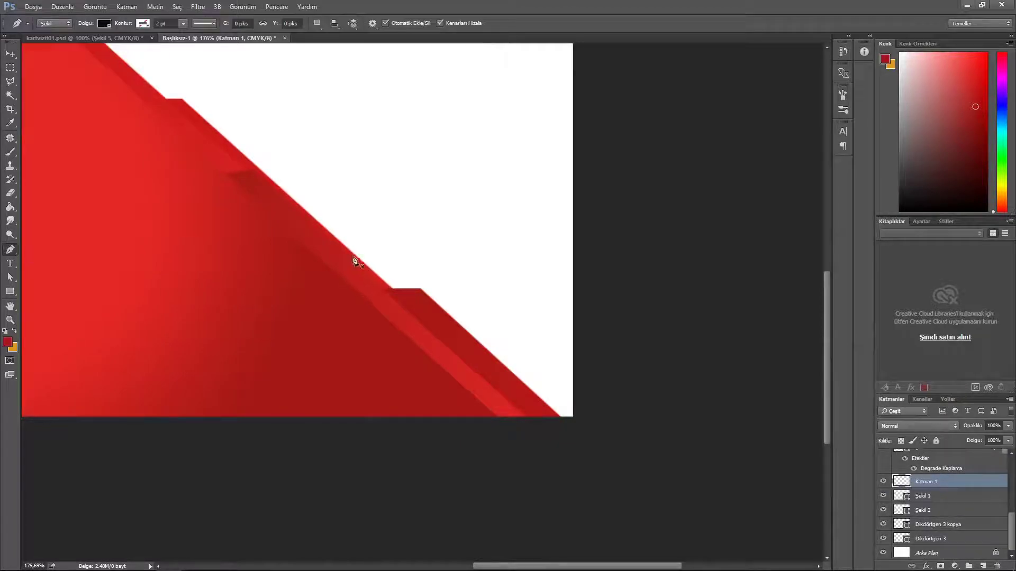
left_click(337, 238)
left_click(408, 238)
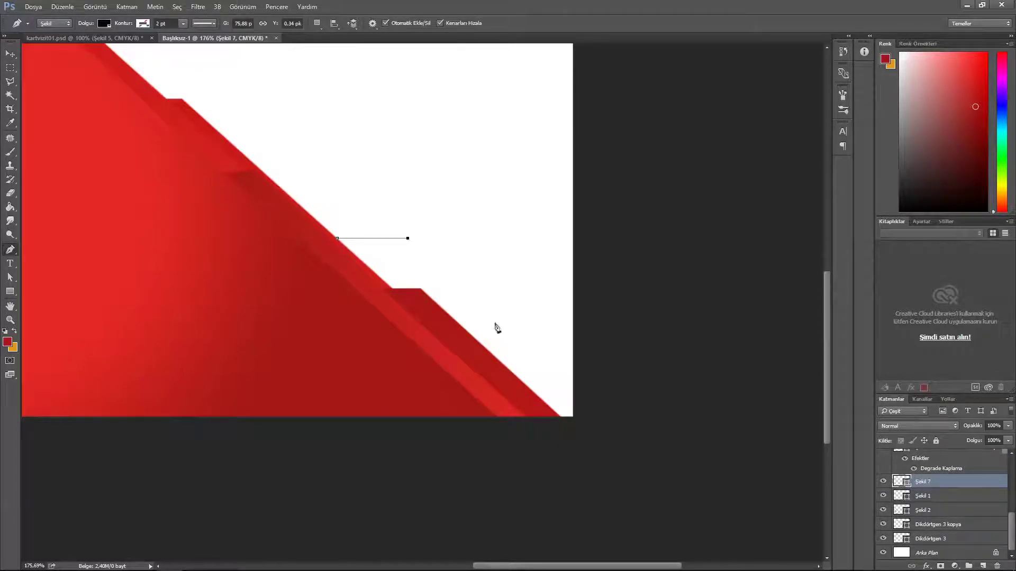
left_click(573, 393)
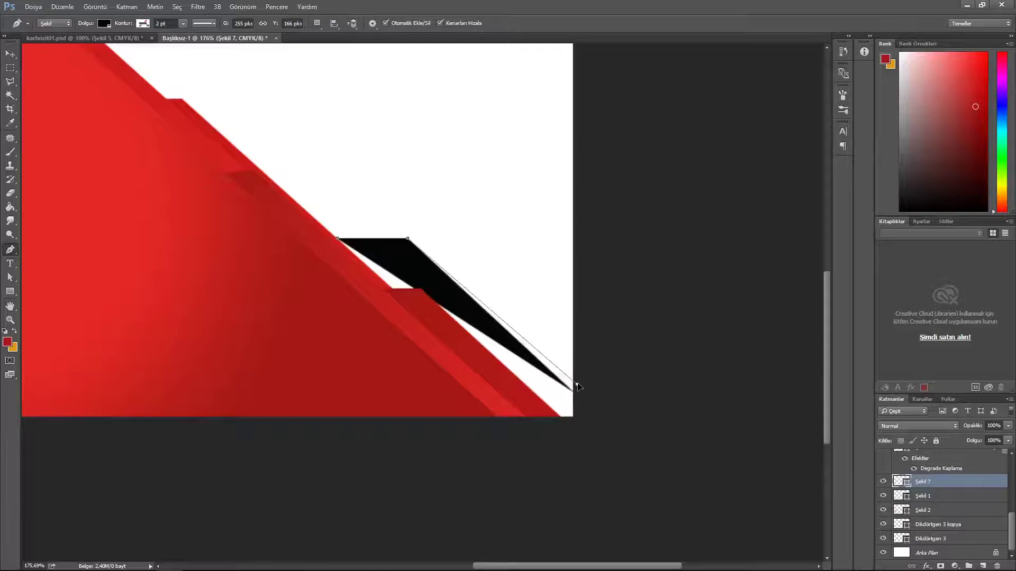
left_click(573, 416)
left_click(560, 417)
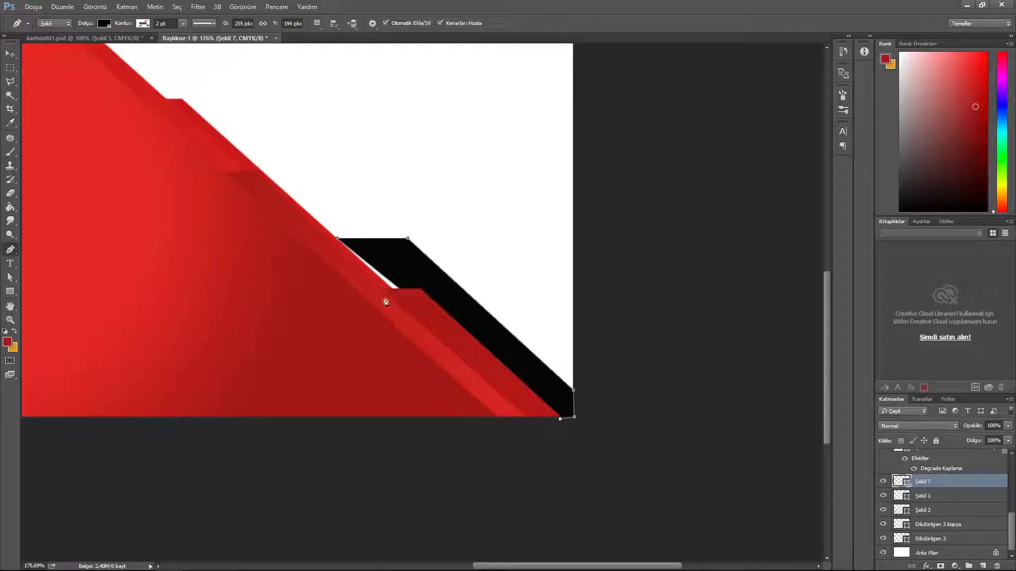
left_click(541, 418)
left_click(528, 418)
left_click(337, 239)
left_click(10, 54)
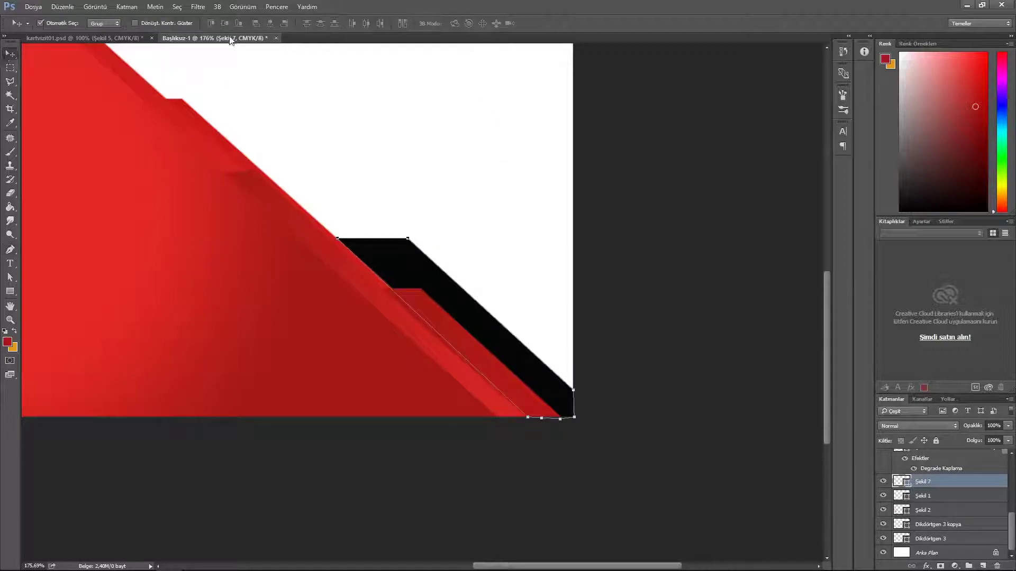
Step: Fill the corner shape with red sampled from the band, set opacity to 50%, and add a new layer
double_click(902, 483)
left_click(169, 227)
left_click(789, 275)
left_click(1008, 426)
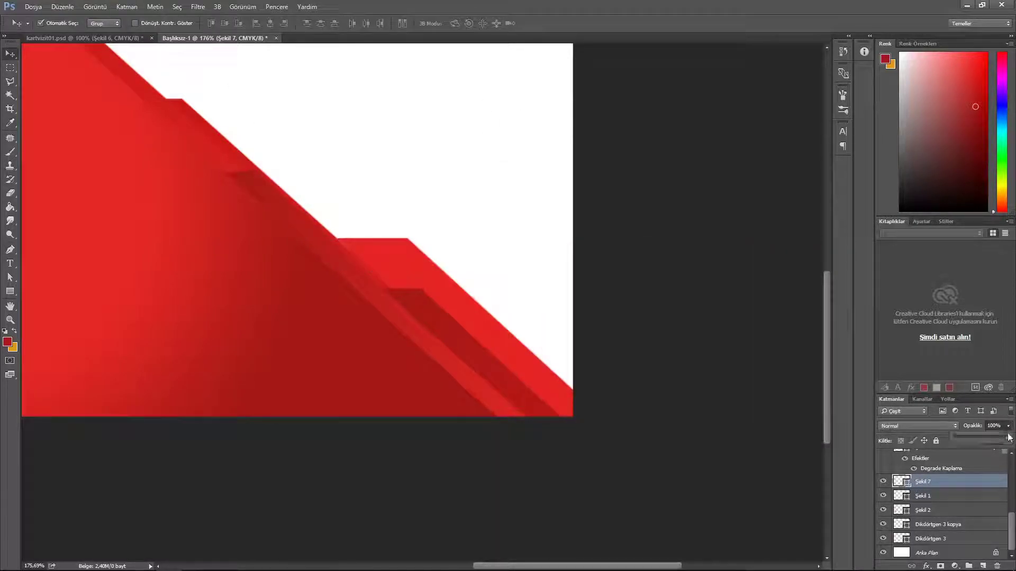
left_click_drag(1009, 442, 1003, 441)
left_click(961, 415)
type("50")
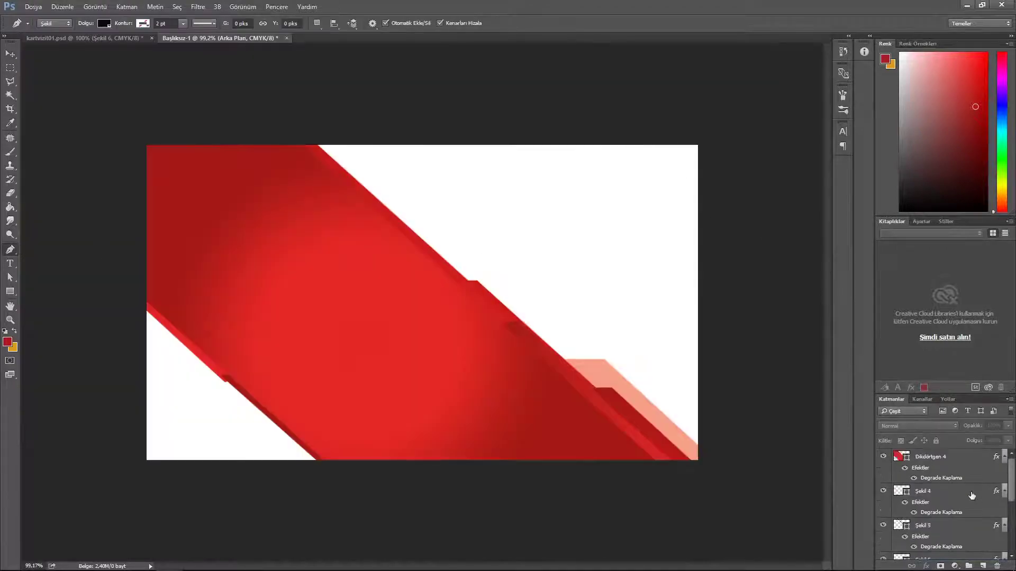
key("ctrl+shift+alt+n")
Step: Pen-draw a triangle in the card's top-right corner and paste the red gradient style onto it
left_click(589, 145)
left_click(697, 145)
left_click(698, 281)
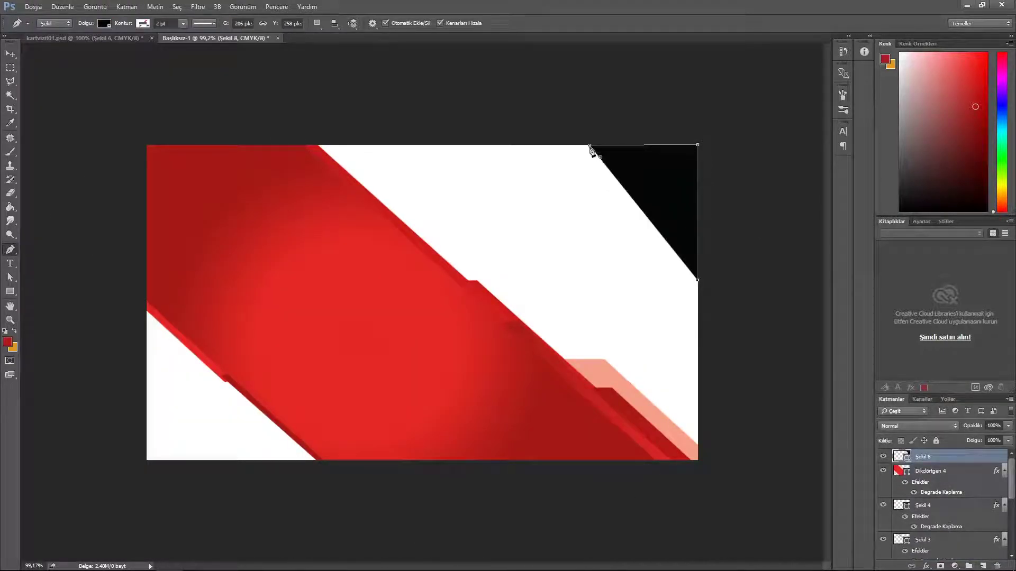
right_click(968, 457)
left_click(868, 324)
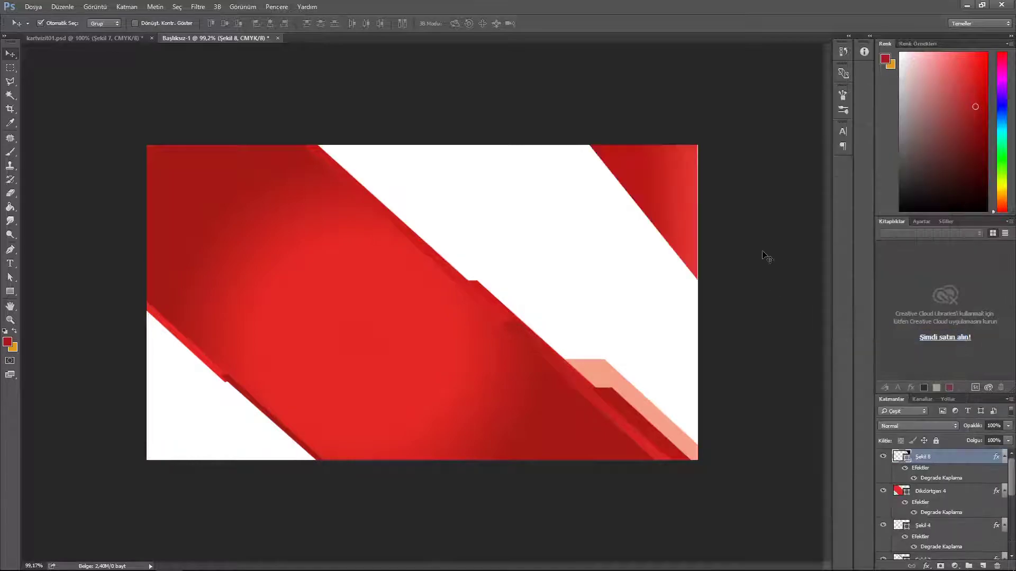
key("ctrl+t")
key("Return")
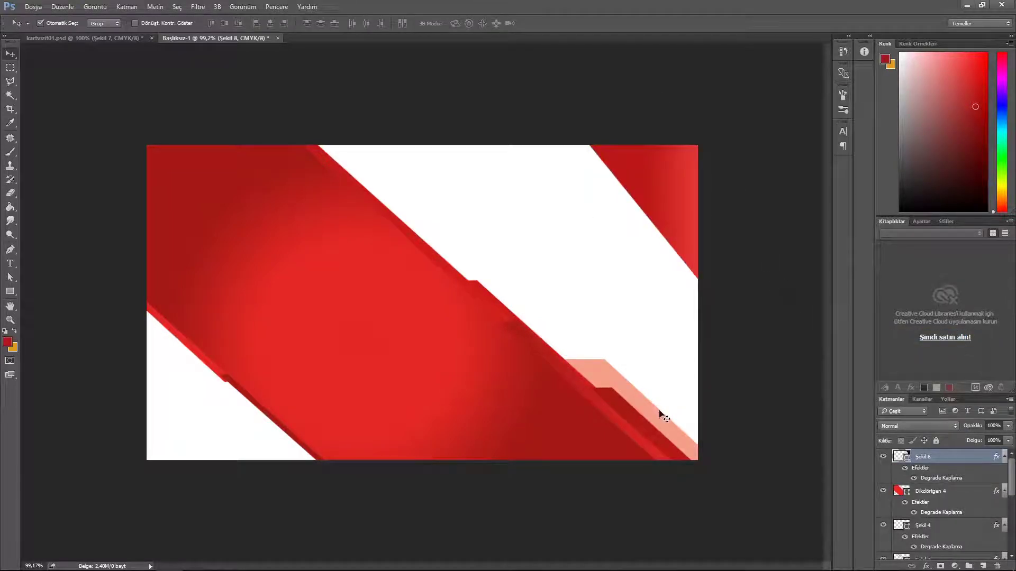
Step: On a new layer above Dikdörtgen 4, pen-draw a thin strip along the triangle's diagonal edge
left_click(951, 491)
key("ctrl+shift+alt+n")
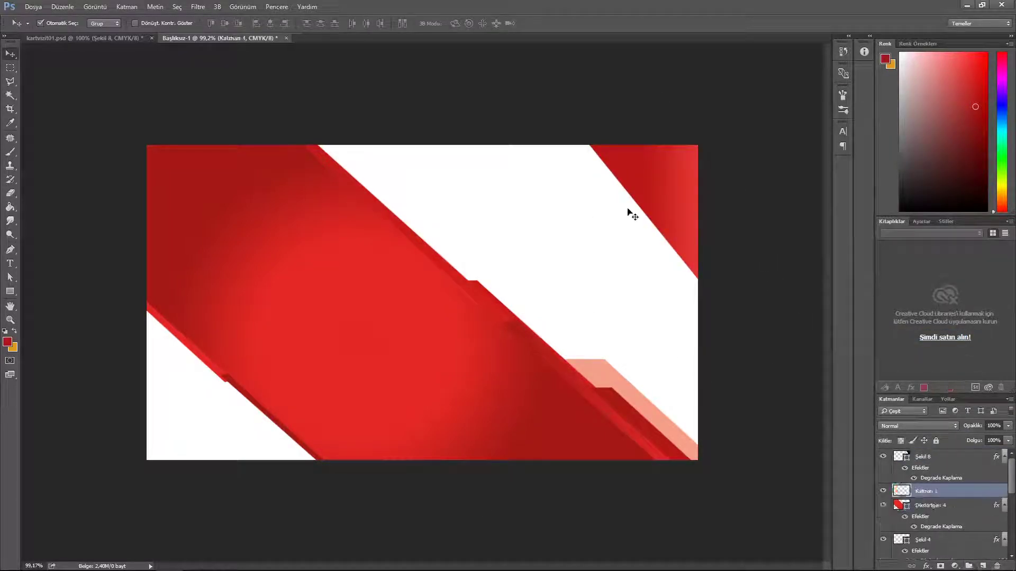
key("p")
scroll(641, 320, "up", 2)
left_click(650, 176)
left_click(637, 172)
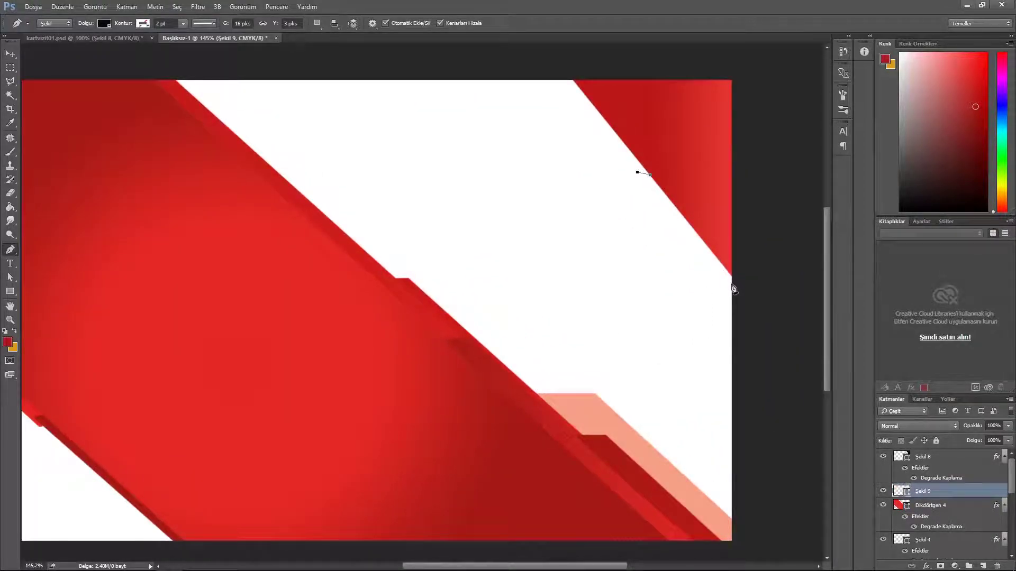
left_click(731, 286)
left_click(732, 274)
left_click(650, 175)
Step: Paste the red gradient style onto the strip and distort its lower corner slightly downward
left_click(10, 54)
right_click(969, 493)
left_click(938, 253)
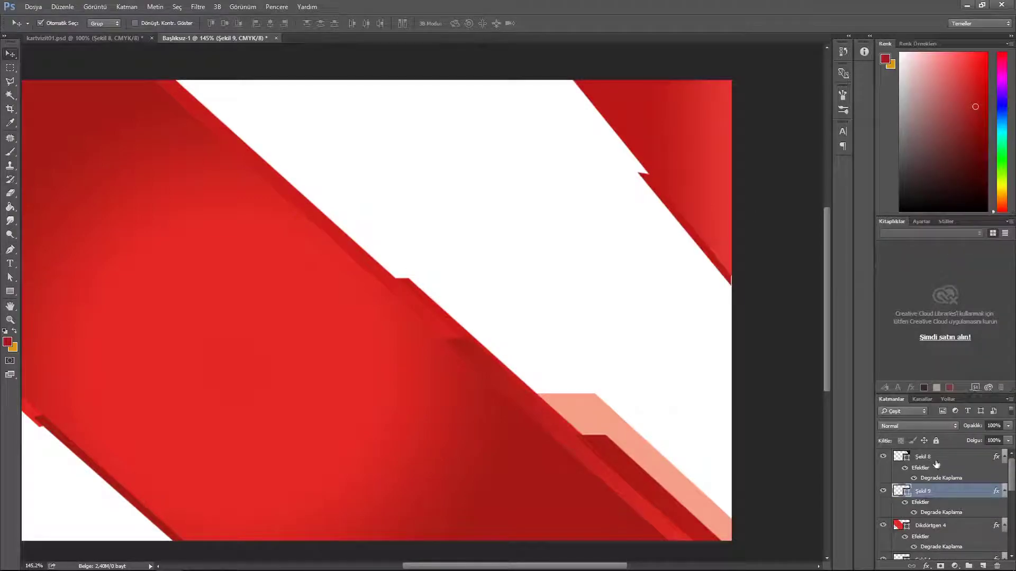
key("ctrl+t")
right_click(713, 228)
left_click(756, 297)
right_click(725, 223)
left_click(743, 282)
left_click_drag(731, 286, 732, 289)
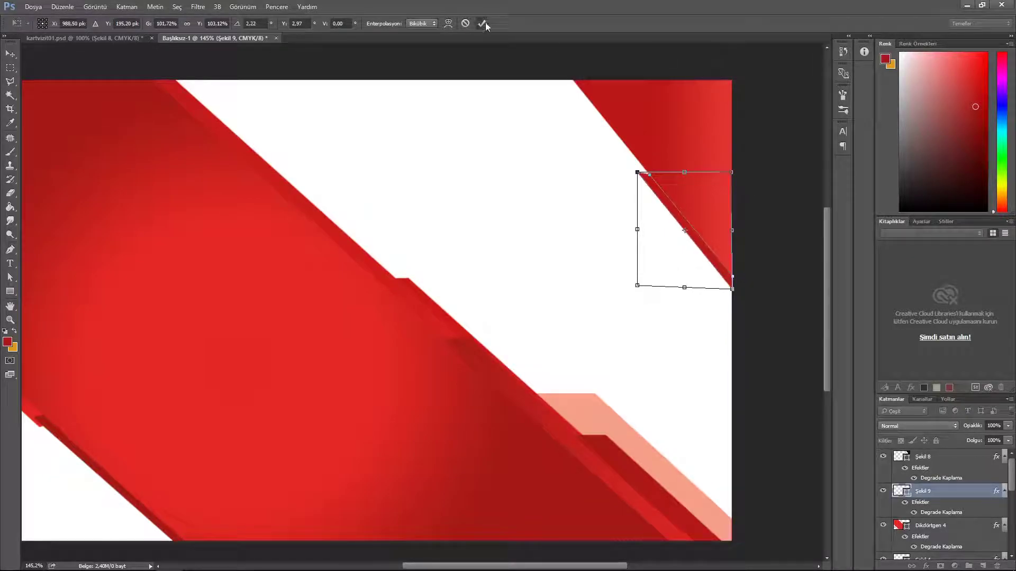
left_click(482, 23)
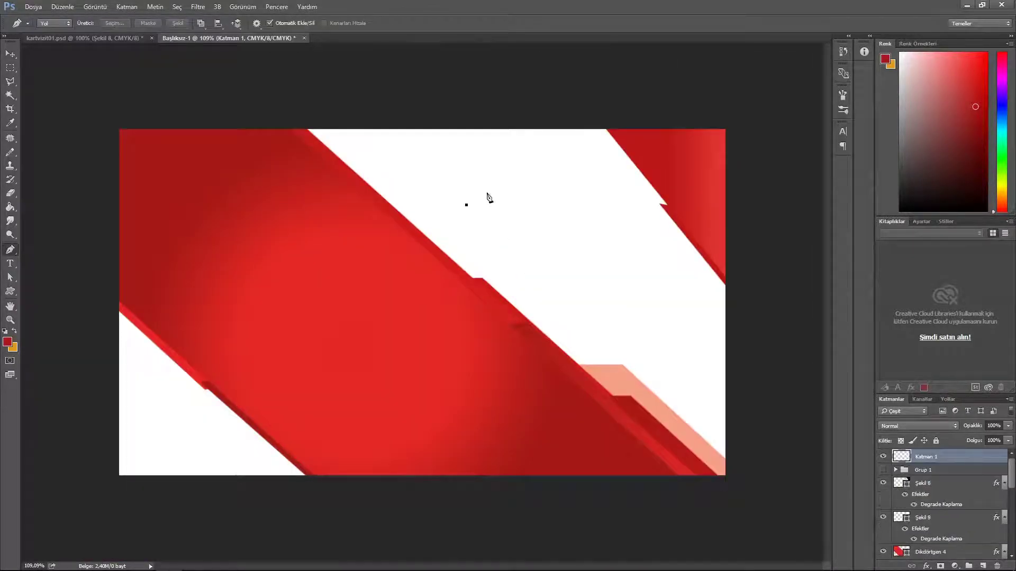
left_click_drag(518, 196, 545, 196)
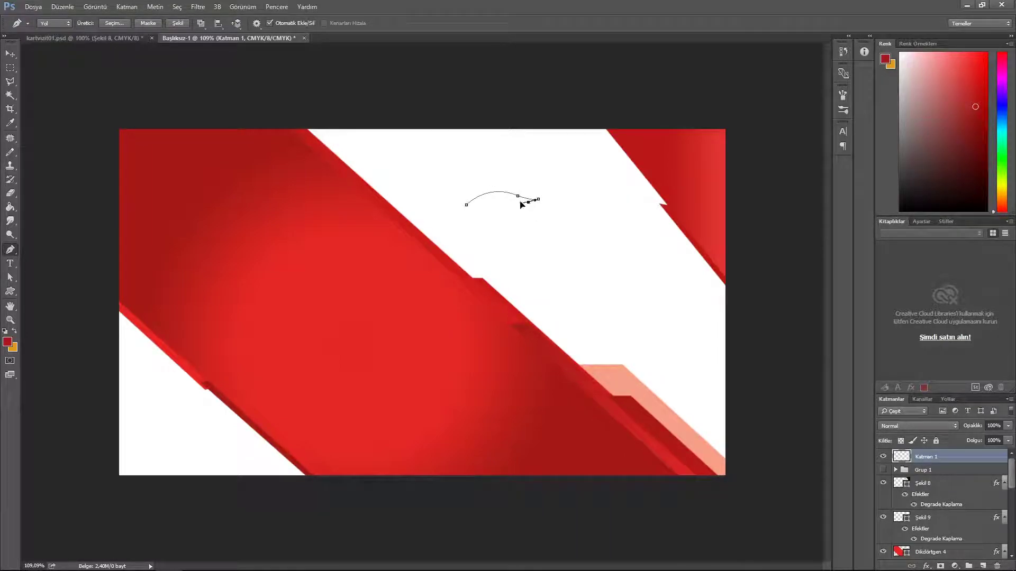
Step: Close the first swoosh curve and convert it into a filled shape
left_click_drag(466, 207, 442, 229)
left_click(179, 23)
key("v")
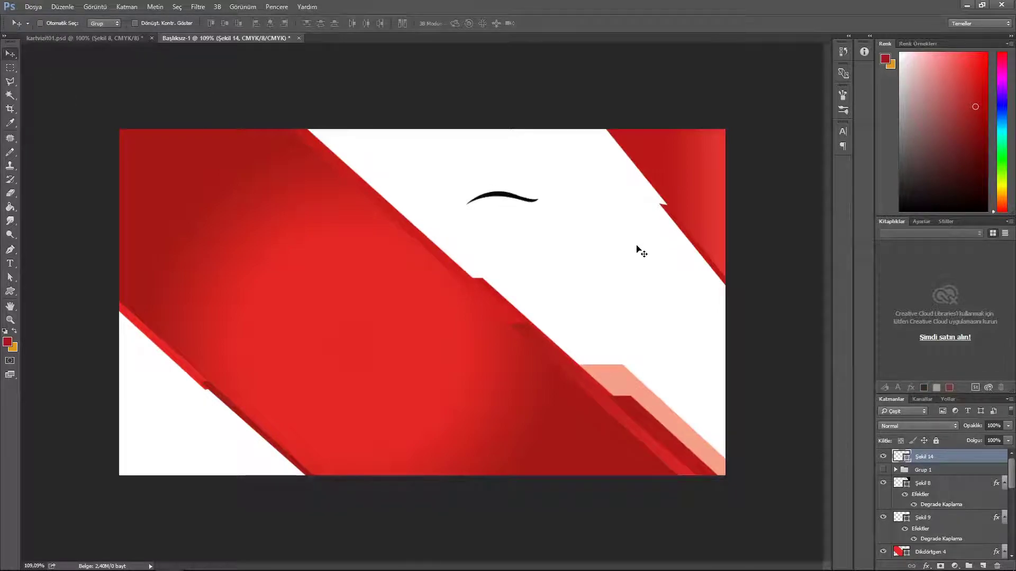
Step: Draw a second small curve as a shape and tuck it, rotated, under the larger one
left_click(982, 566)
key("p")
left_click(473, 221)
mouse_move(502, 211)
left_mouse_down()
mouse_move(529, 219)
mouse_move(501, 214)
left_mouse_up()
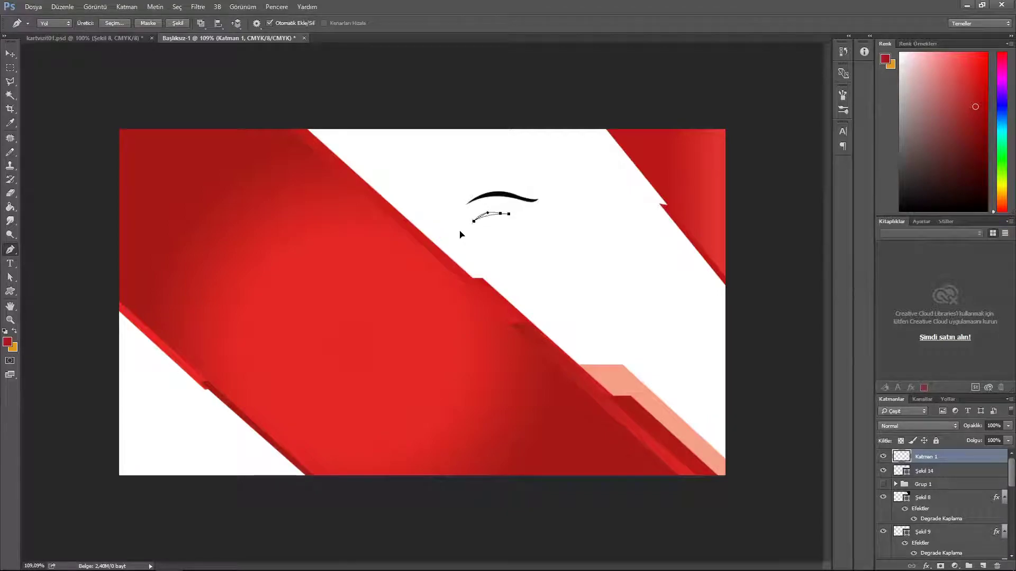
left_click(178, 23)
key("v")
key("Down")
key("Down")
key("Down")
key("Down")
key("Down")
key("ctrl+t")
left_click_drag(609, 188, 608, 211)
left_click(477, 23)
key("Up")
key("Up")
key("Up")
key("Up")
key("Up")
key("Left")
key("Left")
key("Left")
key("Left")
key("Left")
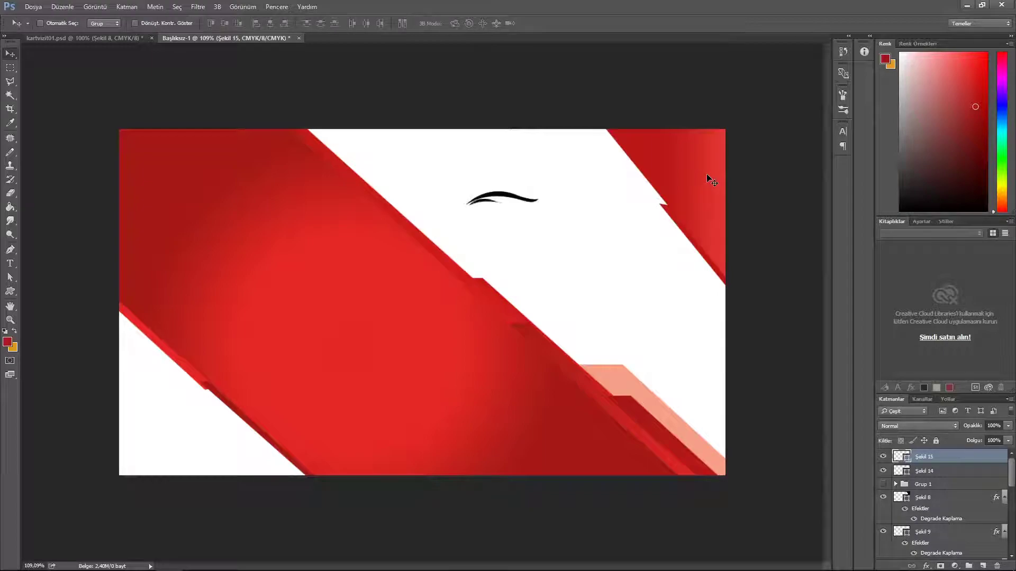
Step: Draw a longer curve on a new layer as a filled swoosh and shift it into position
key("p")
key("ctrl+shift+alt+n")
left_click(499, 228)
left_click_drag(597, 211, 664, 223)
left_click(596, 211, "alt")
left_click_drag(637, 220, 650, 217)
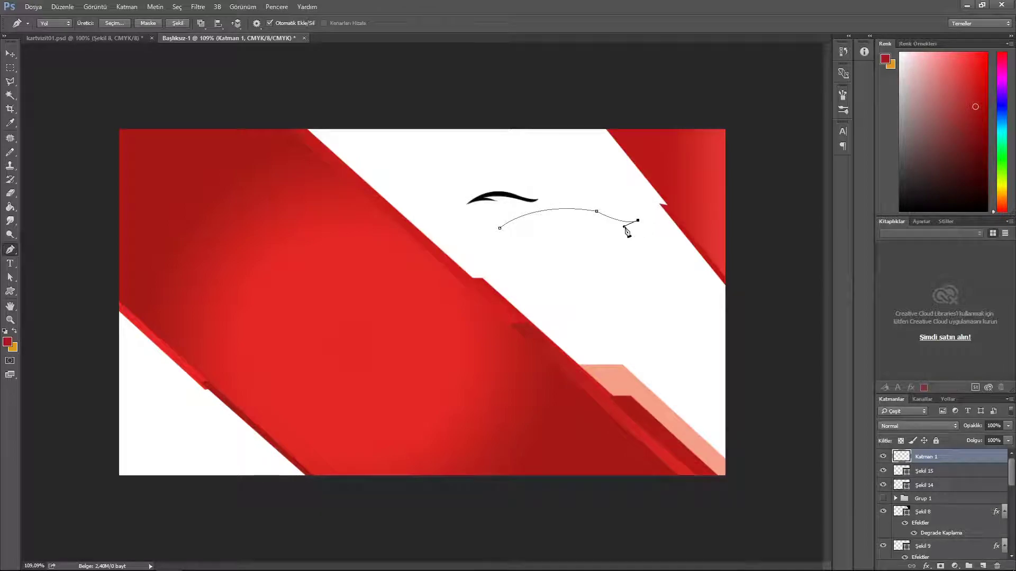
left_click_drag(566, 215, 476, 236)
left_click(178, 23)
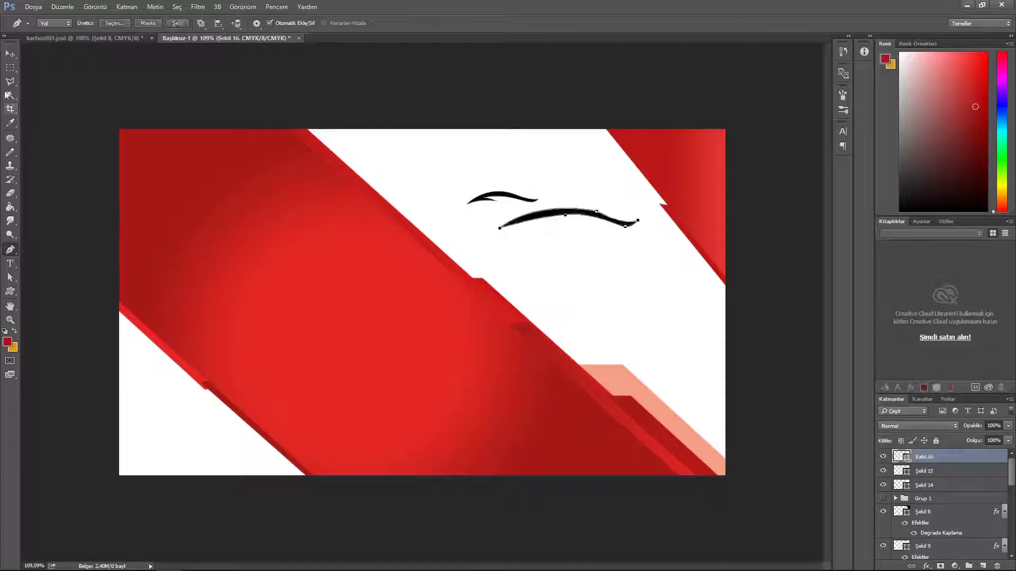
key("v")
left_click_drag(595, 218, 604, 192)
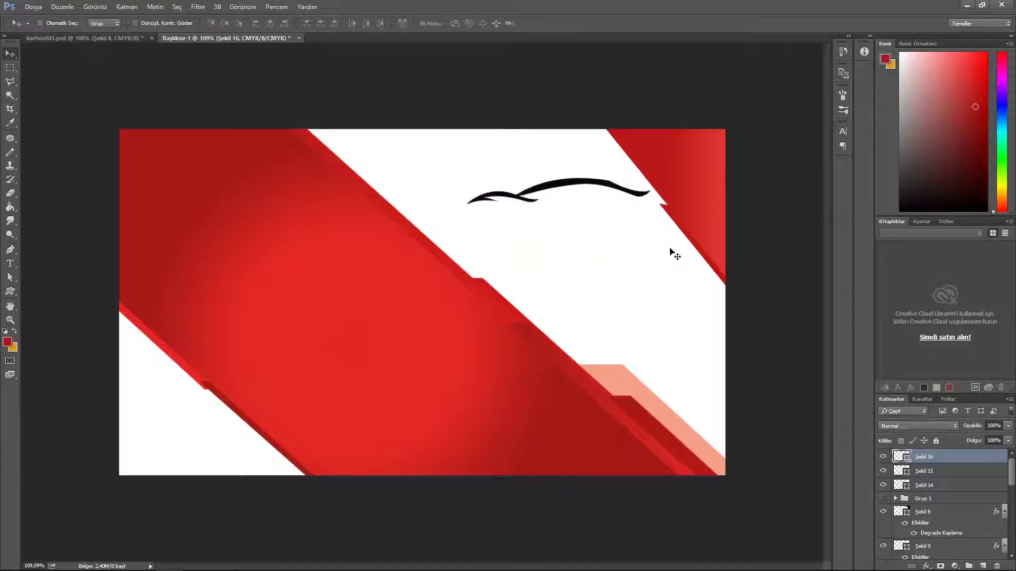
left_click_drag(556, 219, 546, 222)
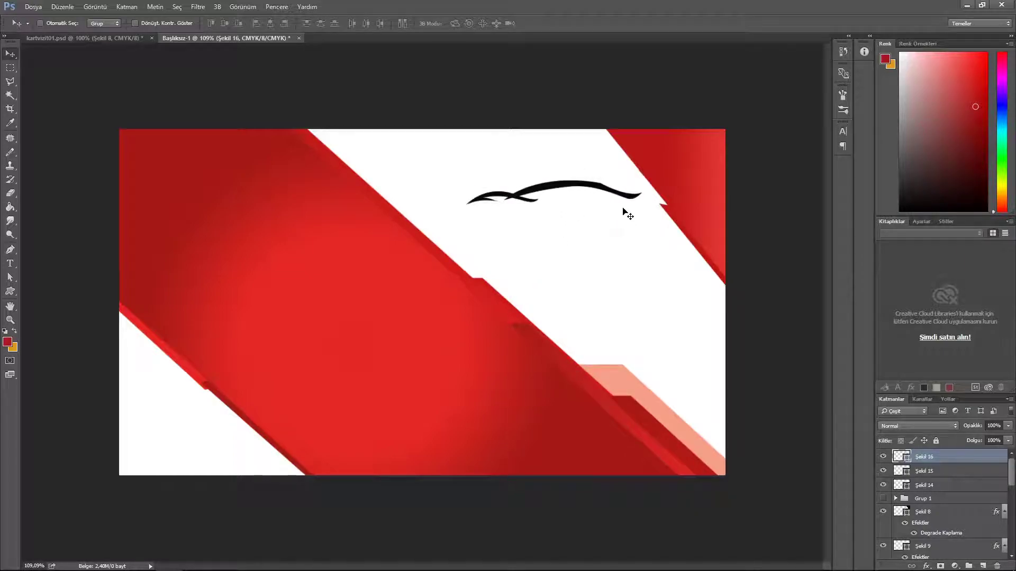
Step: Rasterize the swoosh layer for erasing and set the eraser to 6 px
left_click(10, 193)
left_click(500, 203)
left_click(485, 228)
left_click_drag(313, 303, 259, 303)
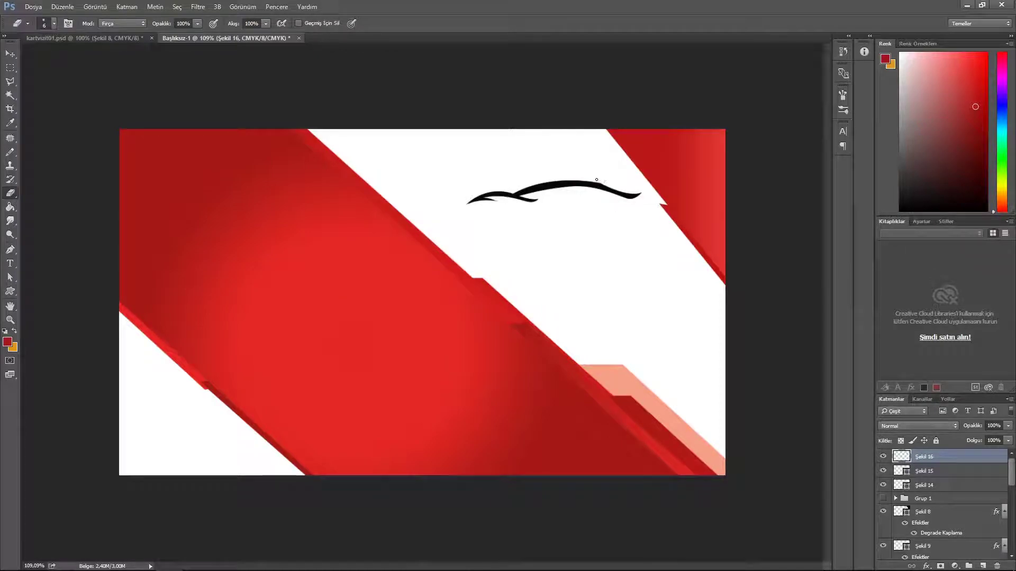
Step: Pen-draw a hooked tip at the swoosh's right end and convert it into a shape
left_click(10, 249)
left_click(641, 193)
left_click_drag(613, 226, 577, 245)
mouse_move(641, 194)
left_mouse_down()
mouse_move(639, 206)
mouse_move(648, 176)
left_mouse_up()
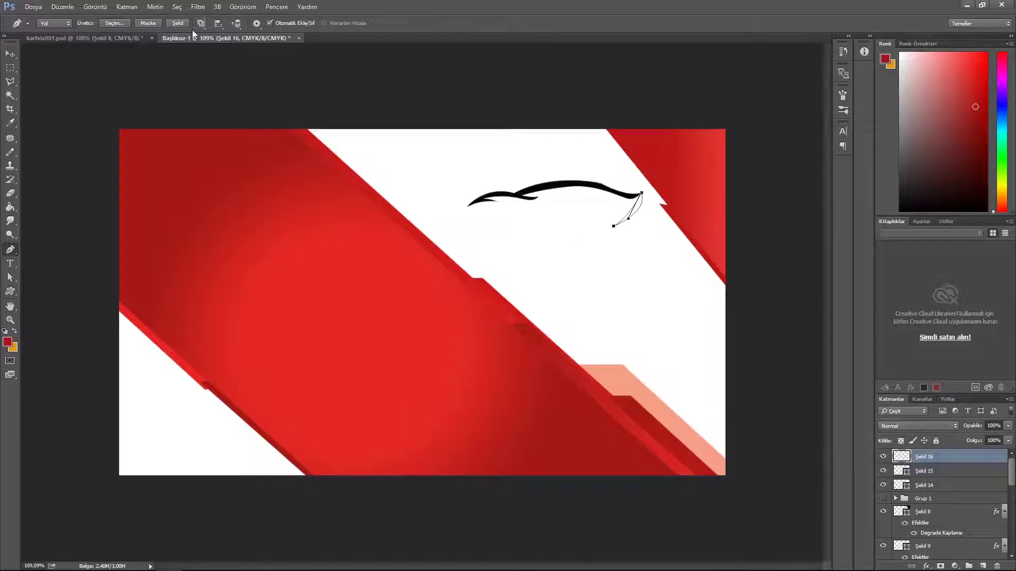
left_click(177, 22)
left_click(10, 53)
Step: Rotate and nudge the hooked tip into place, then select the swoosh layers together
key("ctrl+t")
left_click_drag(694, 164, 729, 201)
key("Return")
key("Left")
key("Left")
key("Left")
key("ctrl+t")
key("Return")
key("Right")
key("Right")
key("Right")
key("Right")
key("Down")
key("Down")
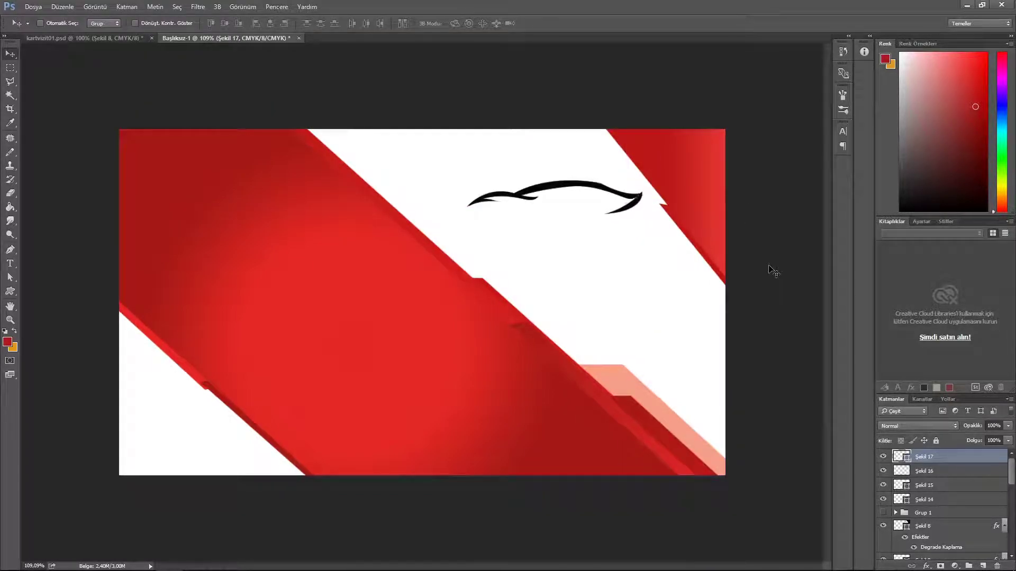
key("ctrl+t")
left_click_drag(710, 284, 696, 275)
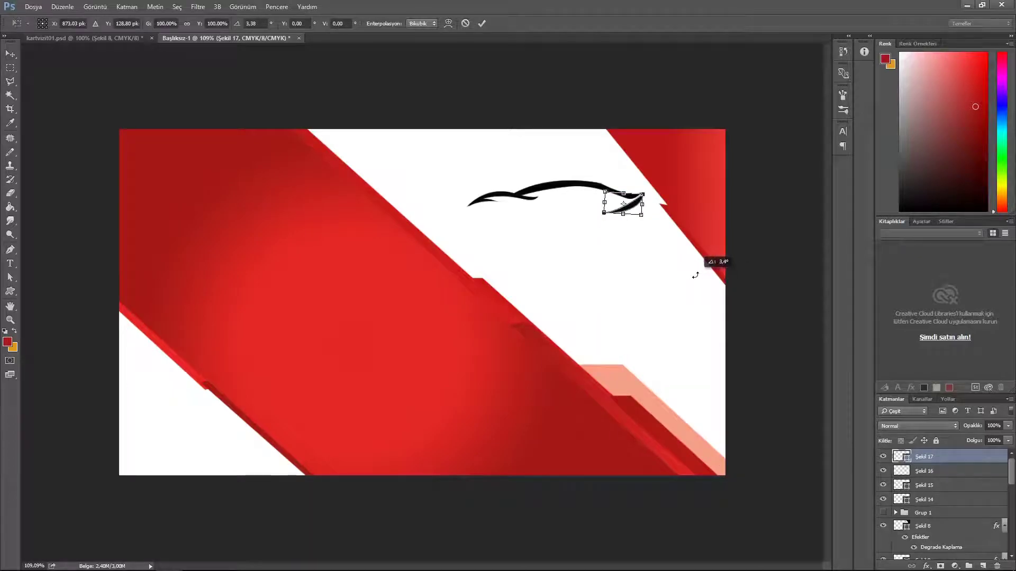
key("Return")
key("Up")
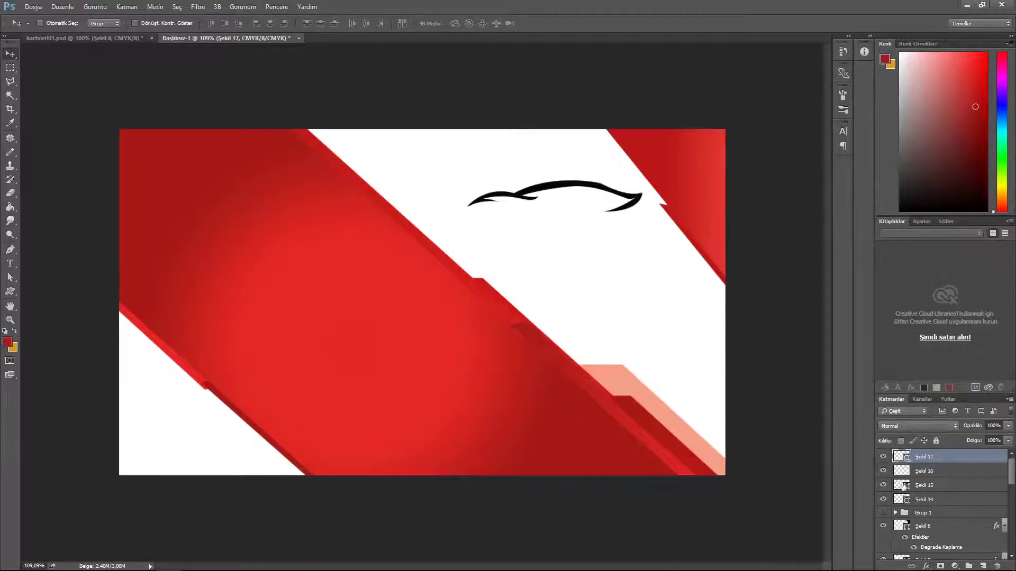
left_click(898, 498)
left_click(936, 456, "shift")
Step: Group the swoosh layers, name the group 'logo', and move it slightly left
key("ctrl+g")
double_click(939, 457)
left_click(675, 118)
type("logo")
key("Return")
left_click_drag(576, 183, 531, 190)
Step: Try a black custom-shape ring over the car logo, then delete it
right_click(10, 291)
left_click(53, 309)
left_click(143, 23)
left_click(104, 24)
key("Escape")
right_click(10, 291)
left_click(52, 339)
left_click(410, 23)
left_click_drag(657, 258, 632, 250)
key("v")
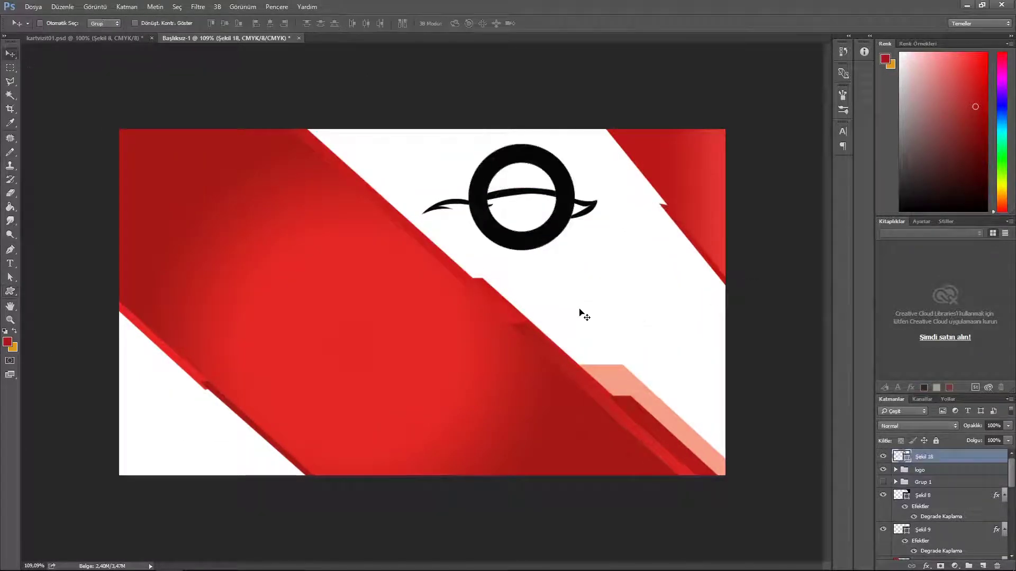
key("Delete")
Step: Draw an unfilled circle with a 3 pt red outline and move it right
left_click(10, 291)
left_click(52, 310)
left_click(103, 23)
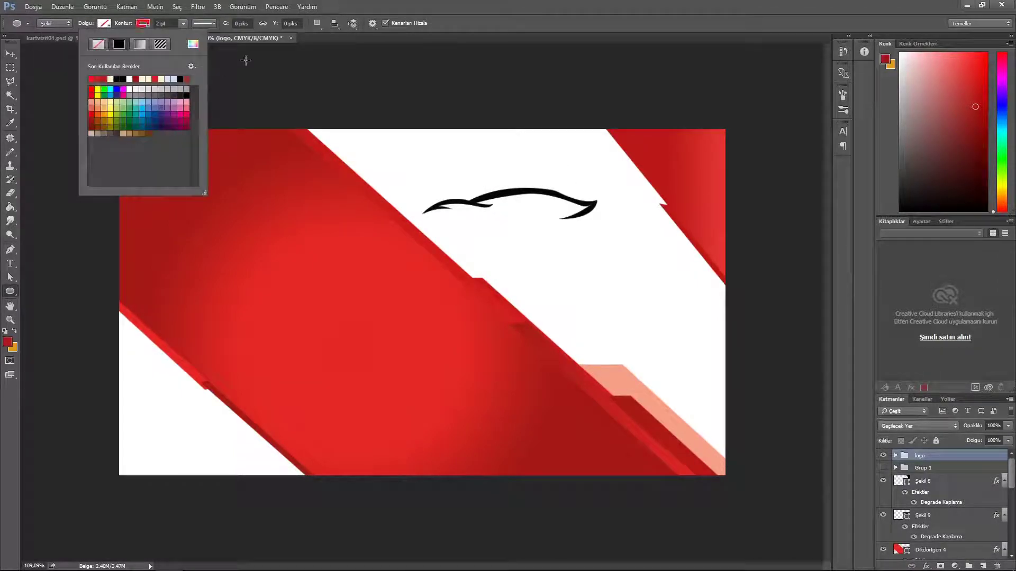
left_click(154, 23)
mouse_move(575, 254)
left_mouse_down()
mouse_move(585, 299)
mouse_move(618, 314)
left_mouse_up()
type("3")
key("Return")
left_click(608, 297)
key("v")
left_click_drag(533, 233, 603, 240)
Step: Select and erase the circle's lower half with a 169 px eraser, leaving a red arc
left_click(10, 69)
left_click_drag(534, 198, 685, 282)
left_click(575, 291)
mouse_move(550, 274)
left_mouse_down()
mouse_move(653, 313)
mouse_move(683, 341)
left_mouse_up()
key("e")
left_click(323, 236)
key("Return")
left_click_drag(332, 263, 408, 300)
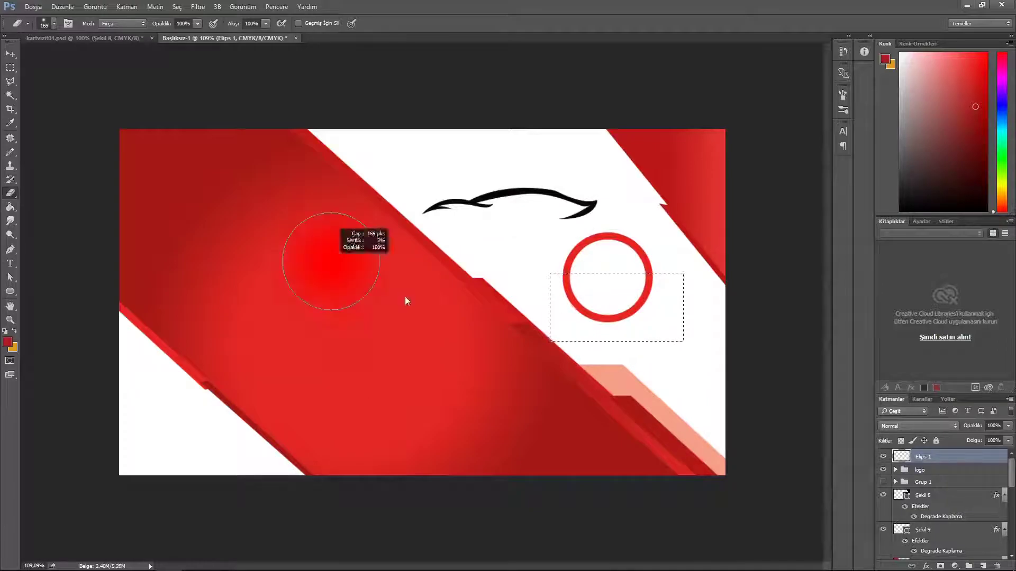
left_click_drag(577, 304, 656, 324)
key("ctrl+d")
key("v")
Step: Move the arc above the car logo, deleting the hidden old group and an unused layer
left_click_drag(618, 249, 540, 174)
left_click_drag(958, 459, 960, 485)
key("ctrl+z")
left_click(949, 482)
key("Delete")
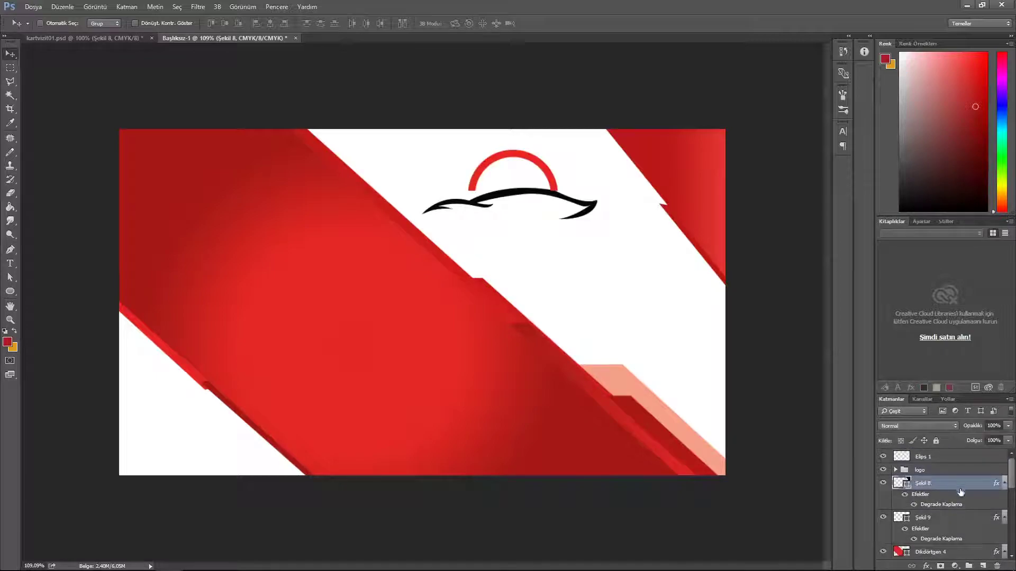
left_click(984, 566)
left_click_drag(925, 460, 934, 490)
left_click(933, 471)
key("Delete")
Step: Nudge the arc into place and rotate it about -7.47°
key("Right")
key("Right")
key("Right")
key("Right")
key("Right")
key("Right")
key("Right")
key("Right")
key("Down")
key("Down")
key("Down")
key("Down")
key("ctrl+t")
left_click_drag(650, 173, 648, 155)
left_click_drag(550, 170, 585, 187)
left_click(482, 24)
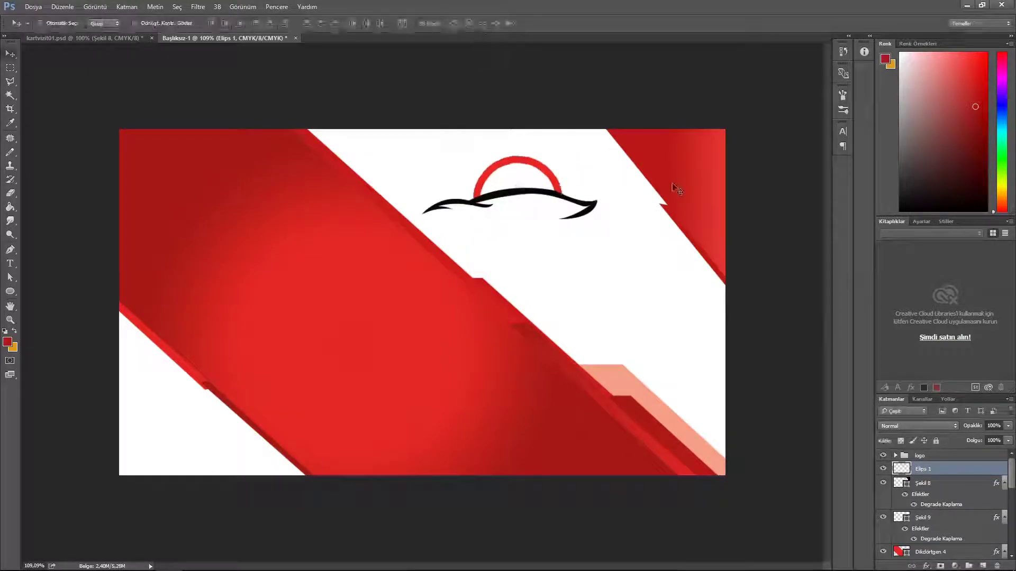
Step: Give the Elips 1 arc an orange-yellow preset Gradient Overlay after trying several other presets
double_click(958, 469)
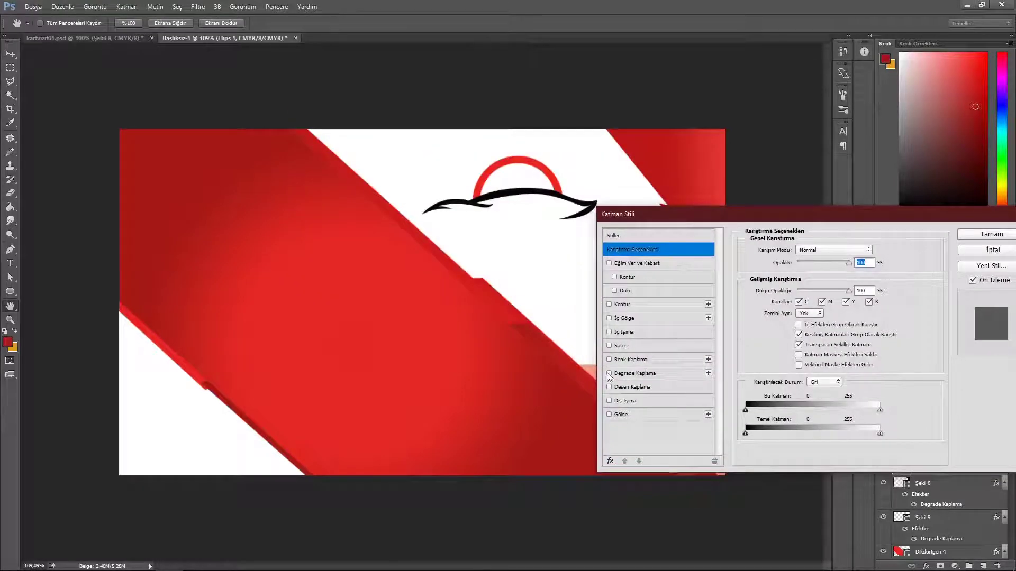
left_click(609, 373)
left_click(814, 276)
left_click(702, 381)
left_click(807, 394)
left_click(802, 364)
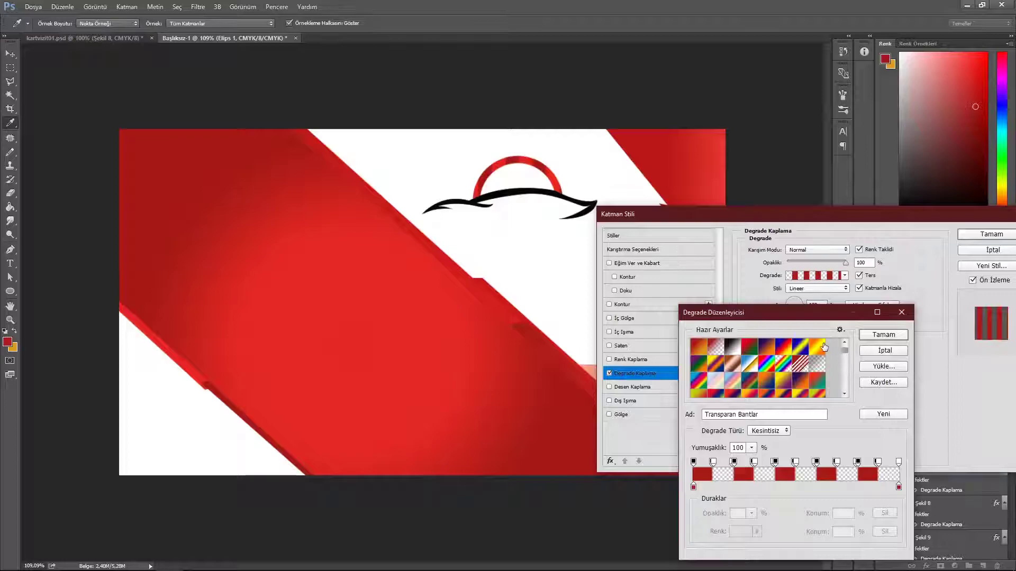
left_click(817, 347)
left_click(884, 334)
left_click(991, 233)
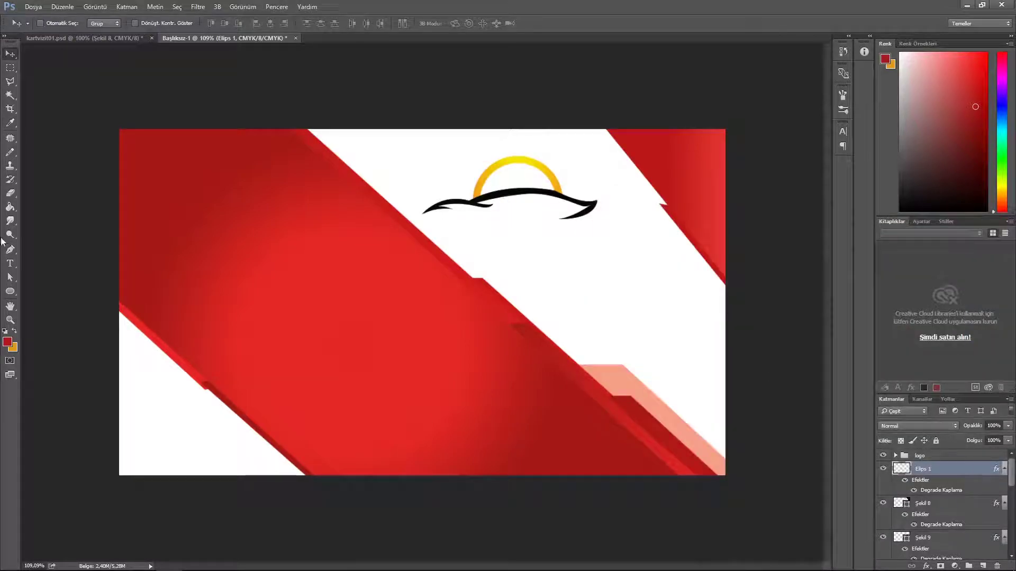
key("l")
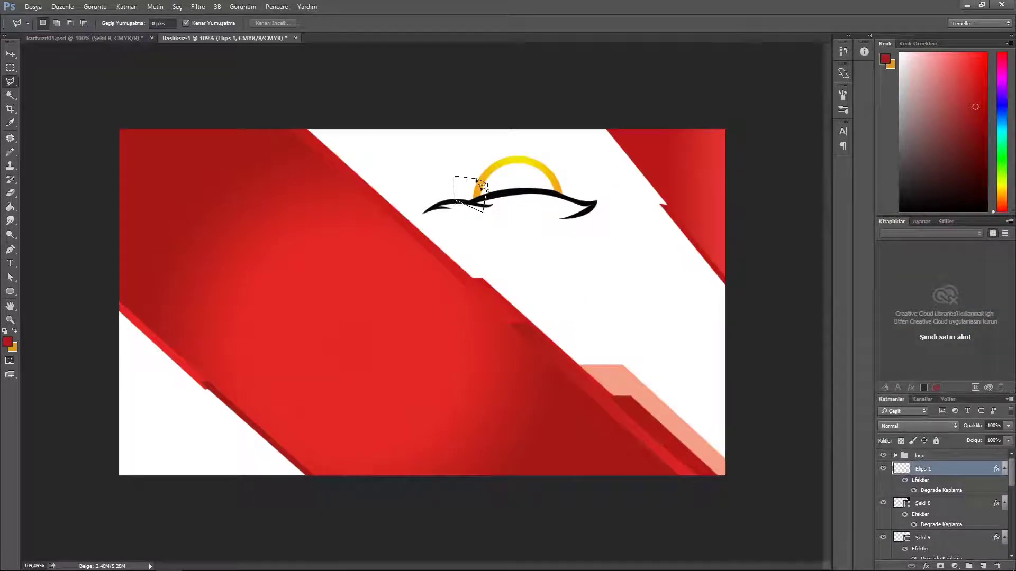
Step: Cut one arc end to its own layer, check it, then undo the cut
left_click(127, 6)
mouse_move(138, 14)
left_click(307, 99)
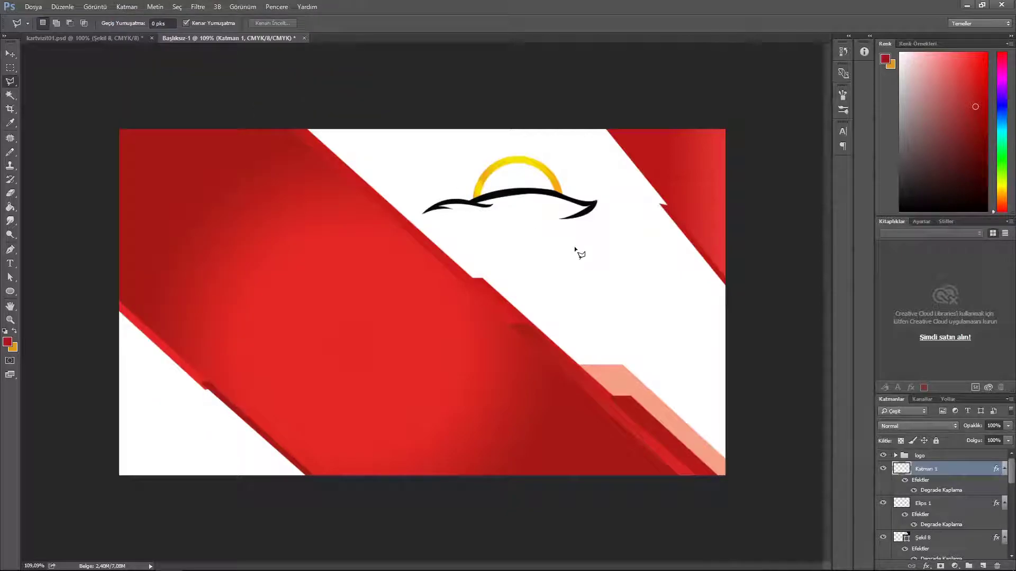
left_click(883, 469)
left_click(883, 469)
left_click(8, 54)
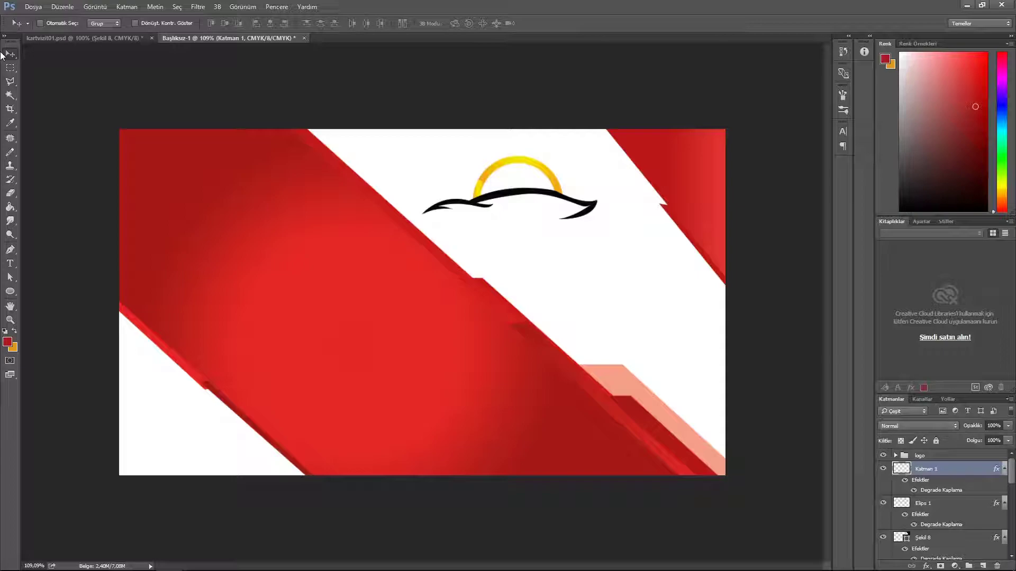
left_click(919, 506)
left_click(883, 503)
left_click(883, 503)
scroll(954, 506, "down", 1)
key("ctrl+z")
Step: Cut an arc piece via Layer via Cut, then lasso and cut the next pieces
left_click(127, 7)
mouse_move(158, 22)
left_click(340, 100)
left_click(954, 509)
key("l")
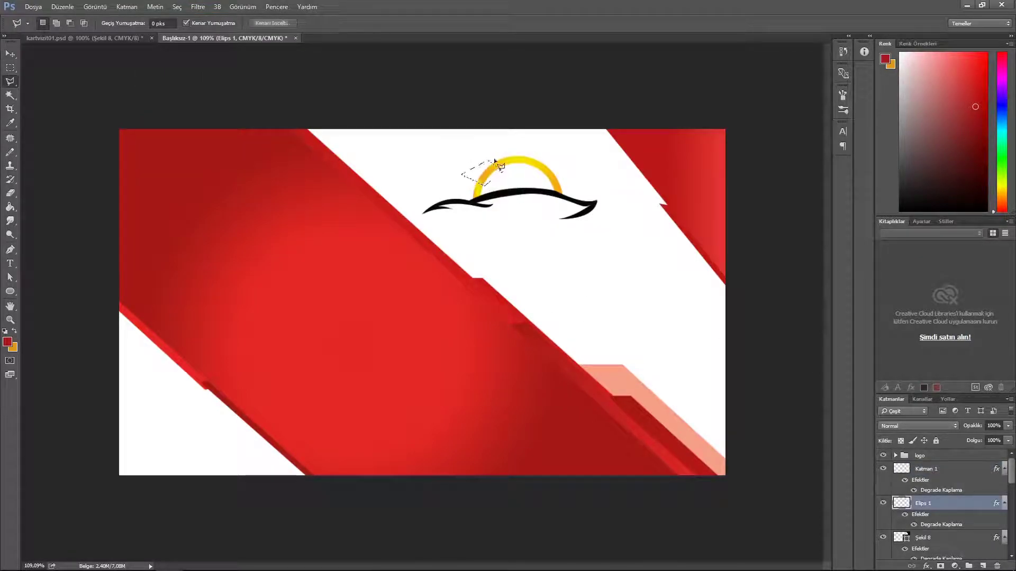
key("ctrl+shift+j")
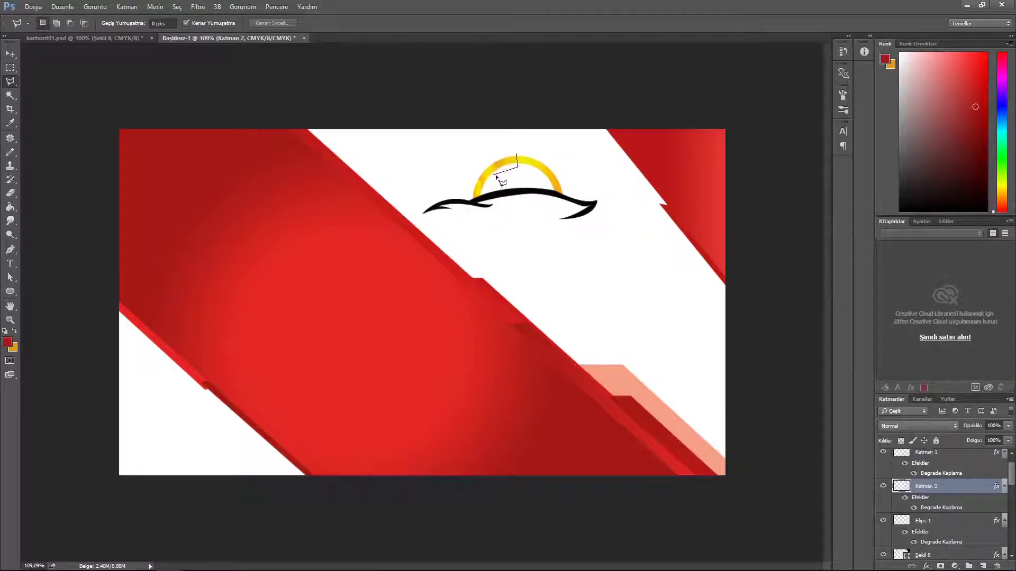
left_click(517, 148)
key("ctrl+shift+j")
Step: Cut more arc pieces to new layers after selecting the layer holding the arc
left_click(554, 183)
key("ctrl+shift+j")
left_click(510, 219)
key("ctrl+shift+j")
left_click(509, 220)
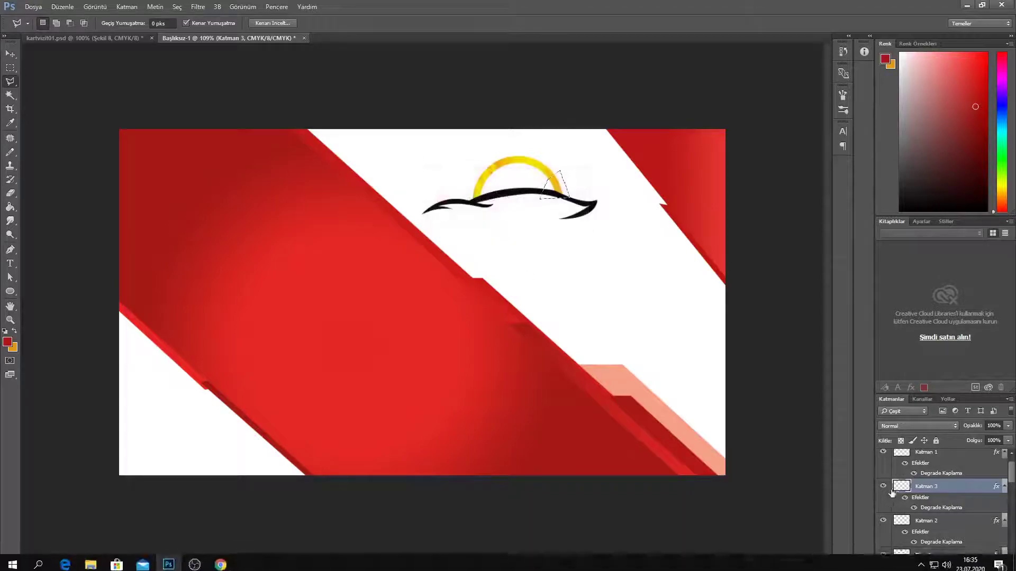
left_click(926, 521)
key("ctrl+shift+j")
key("Return")
key("ctrl+shift+j")
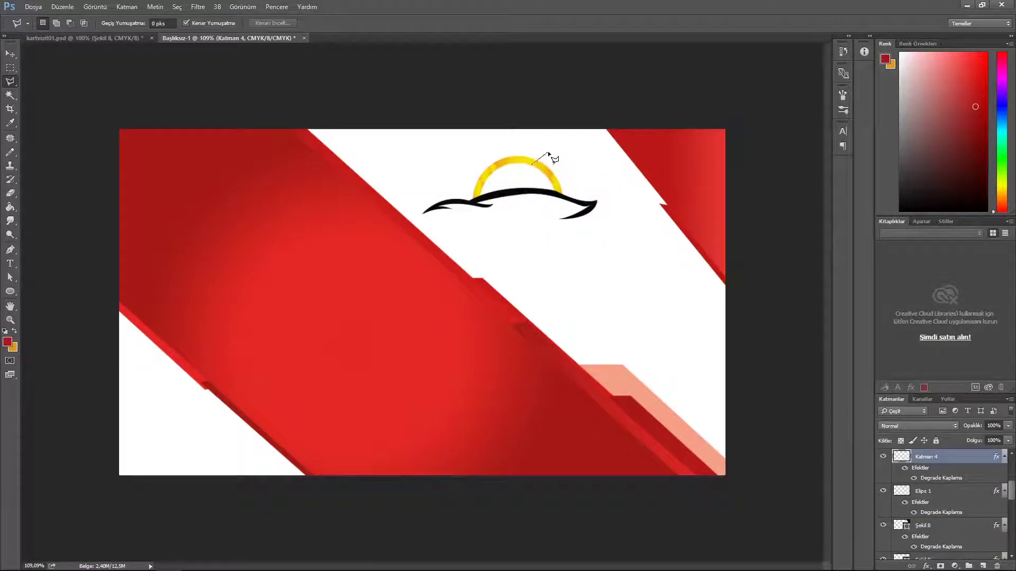
key("ctrl+shift+j")
key("ctrl+shift+j")
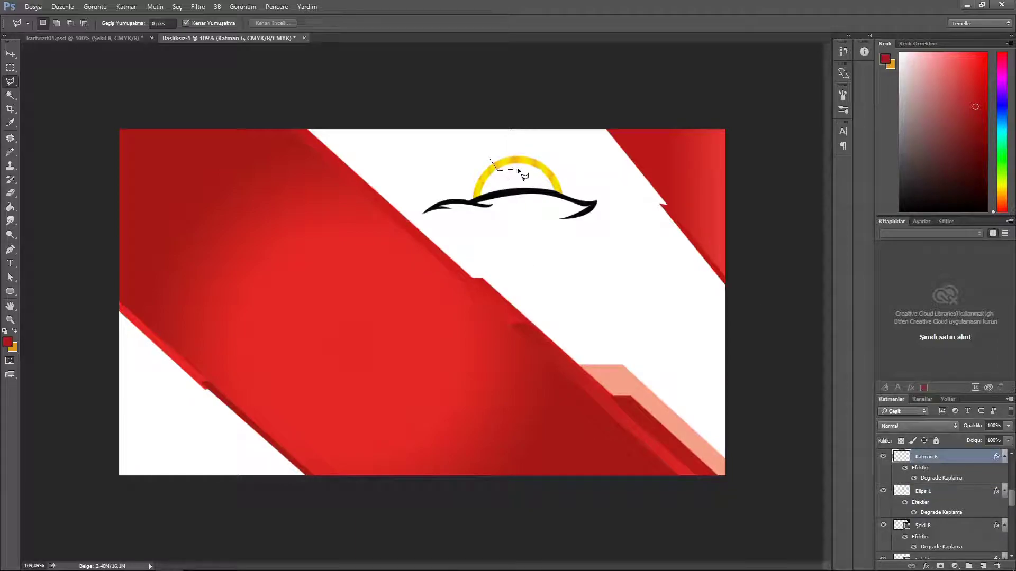
Step: Cut the last arc piece, delete the leftover Elips 1, and drag one piece below the swoosh
left_click(941, 494)
key("ctrl+shift+j")
left_click(942, 495)
key("Delete")
scroll(952, 497, "down", 1)
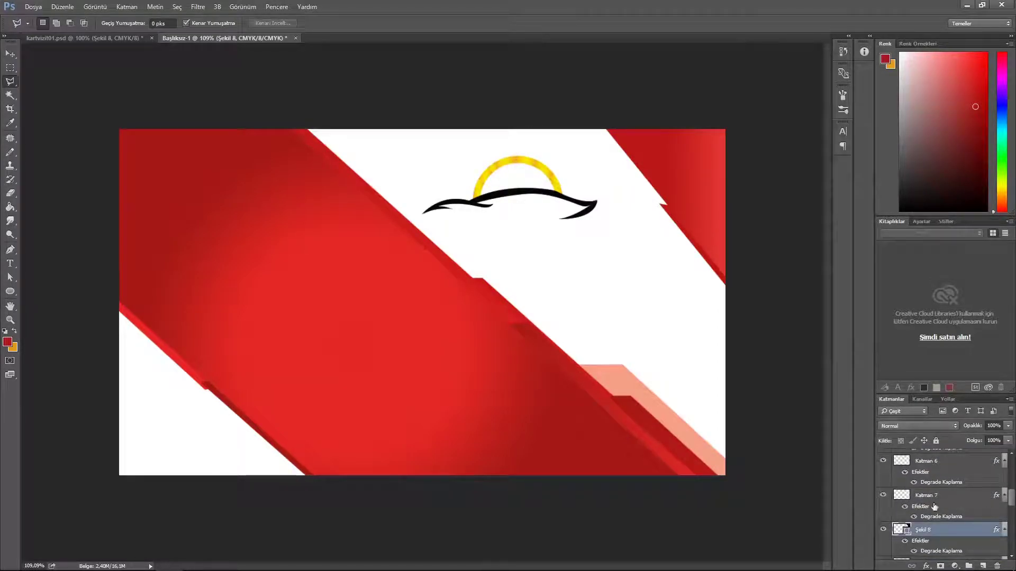
key("v")
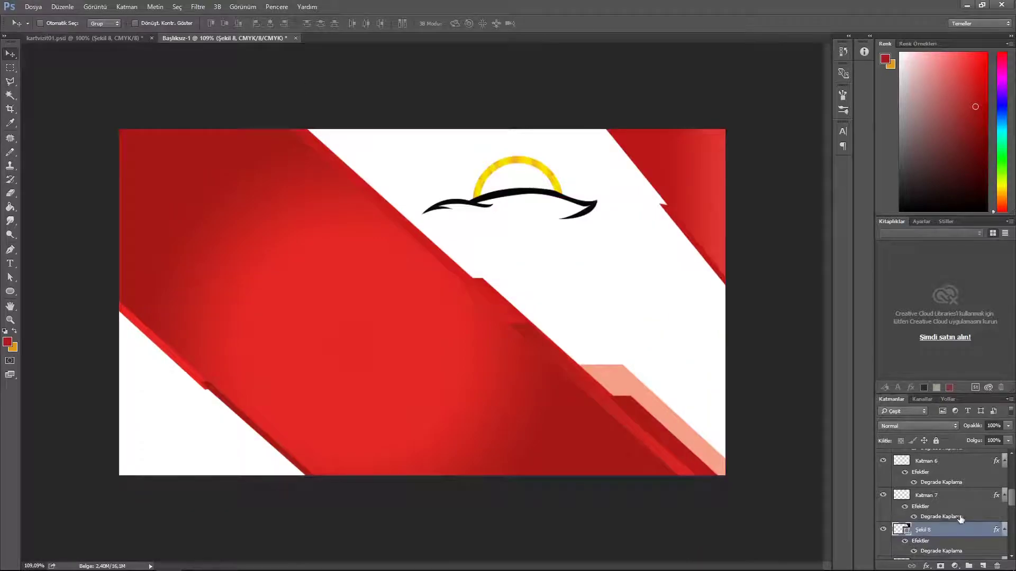
left_click(944, 462)
left_click(883, 495)
left_click(883, 496)
left_click(944, 496)
left_click_drag(510, 165, 516, 232)
Step: Hide Katman 1–5 and toggle the Katman 2 and Katman 3 segments to inspect them
scroll(979, 496, "up", 1)
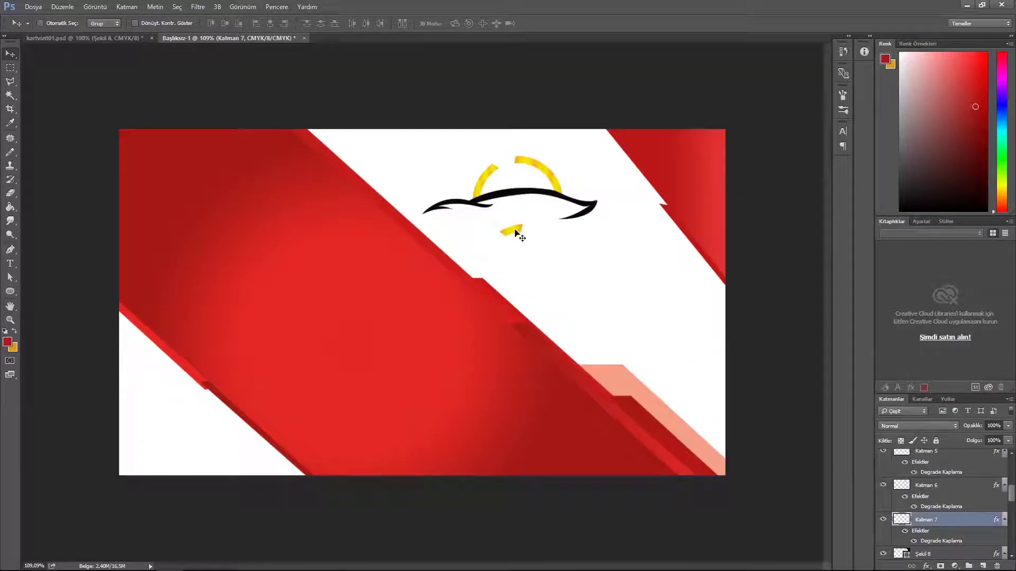
scroll(937, 533, "up", 7)
scroll(941, 513, "down", 2)
left_click_drag(884, 470, 884, 556)
scroll(937, 526, "down", 7)
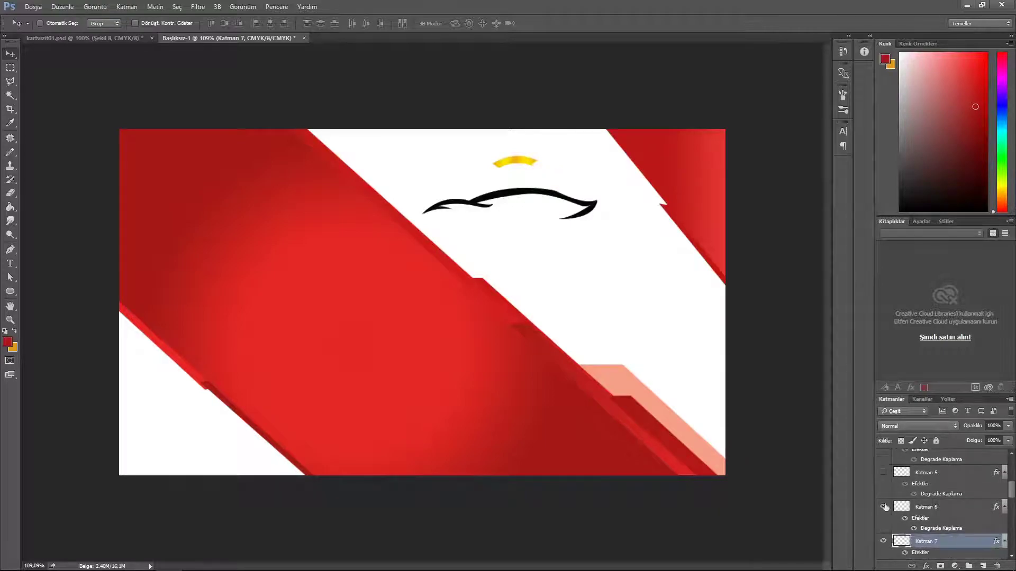
left_click_drag(884, 508, 883, 542)
scroll(918, 533, "down", 2)
scroll(923, 530, "up", 7)
scroll(923, 531, "up", 3)
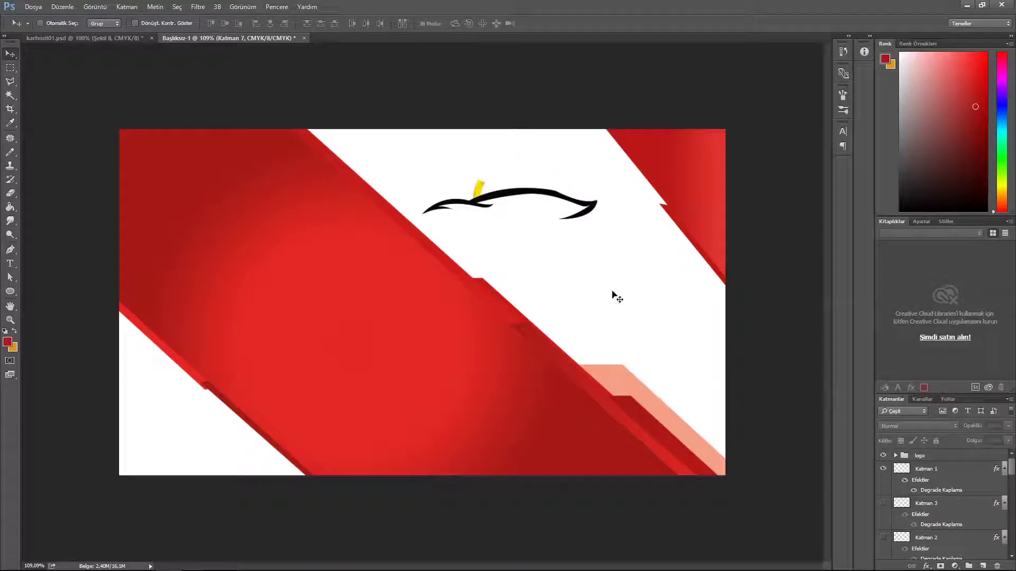
left_click(883, 504)
left_click(930, 504)
left_click(883, 504)
left_click(883, 539)
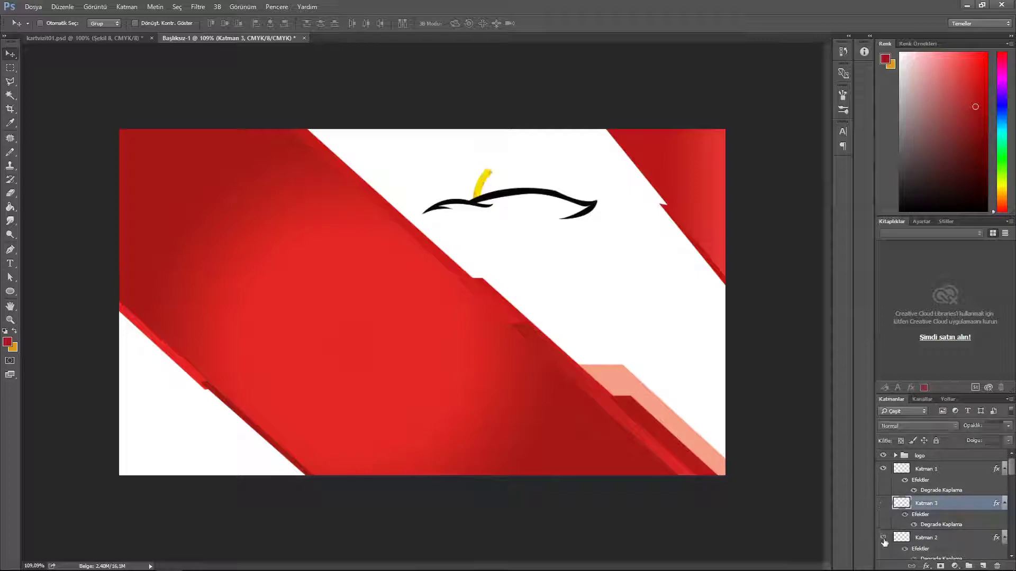
left_click(948, 538)
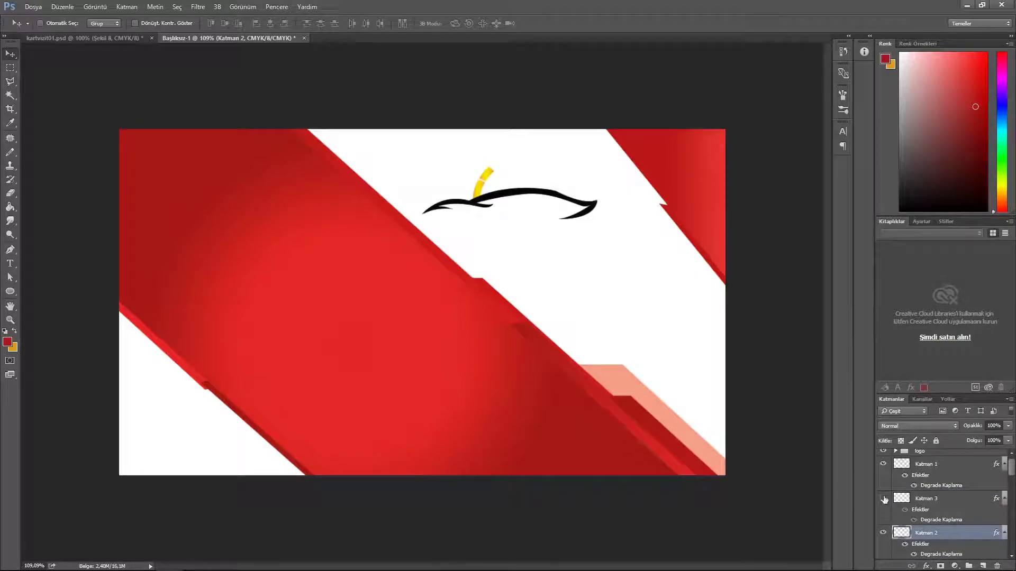
left_click(884, 500)
left_click(934, 498)
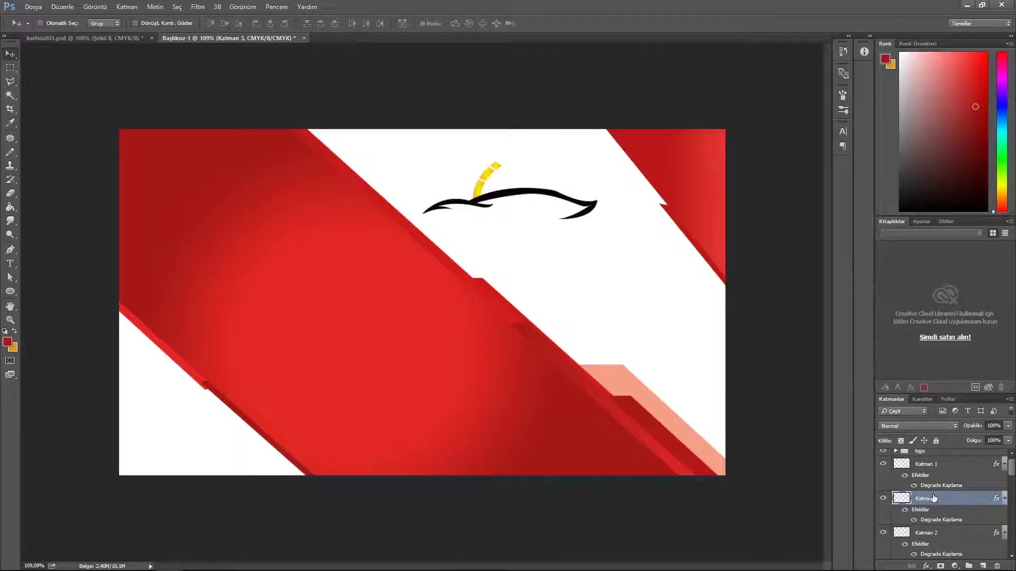
Step: Toggle the Katman 2, 4, 5, 6 and 7 segments to inspect each one
scroll(881, 548, "down", 2)
left_click(883, 474)
left_click(883, 508)
left_click(883, 508)
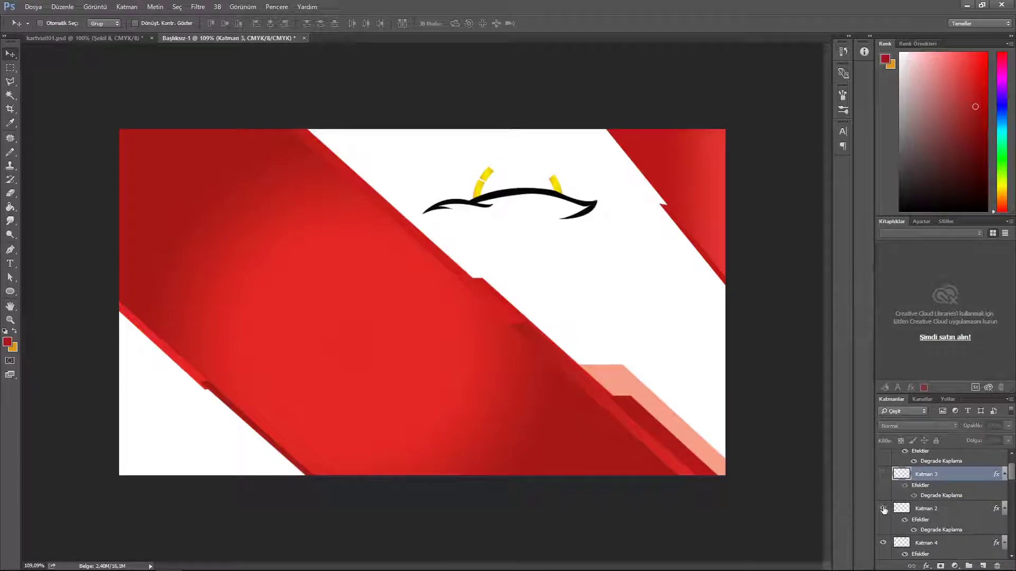
scroll(925, 502, "down", 3)
left_click(884, 540)
left_click(884, 540)
left_click(884, 507)
scroll(884, 524, "down", 3)
left_click(884, 539)
left_click(884, 538)
scroll(887, 545, "down", 4)
left_click(884, 525)
Step: Add two rotated copies of the Katman 6 segment with Ctrl+Alt+Shift+T
left_click(934, 524)
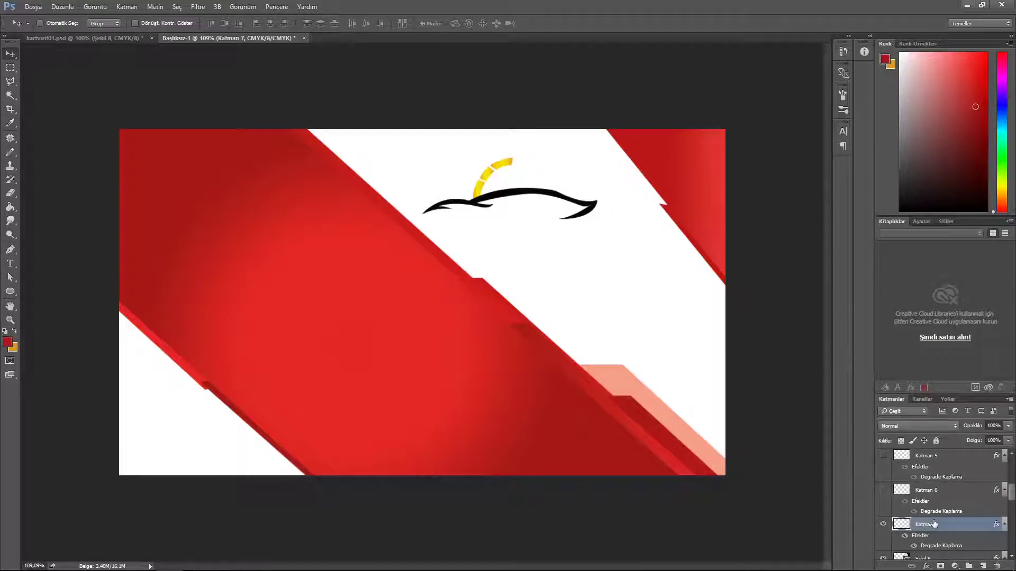
scroll(932, 519, "down", 1)
left_click(929, 490)
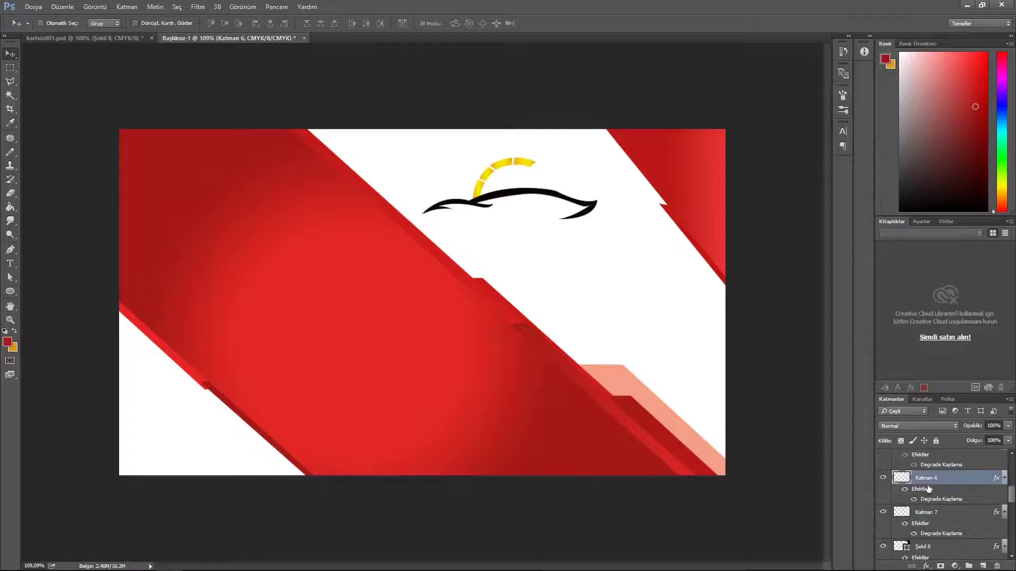
key("ctrl+alt+shift+t")
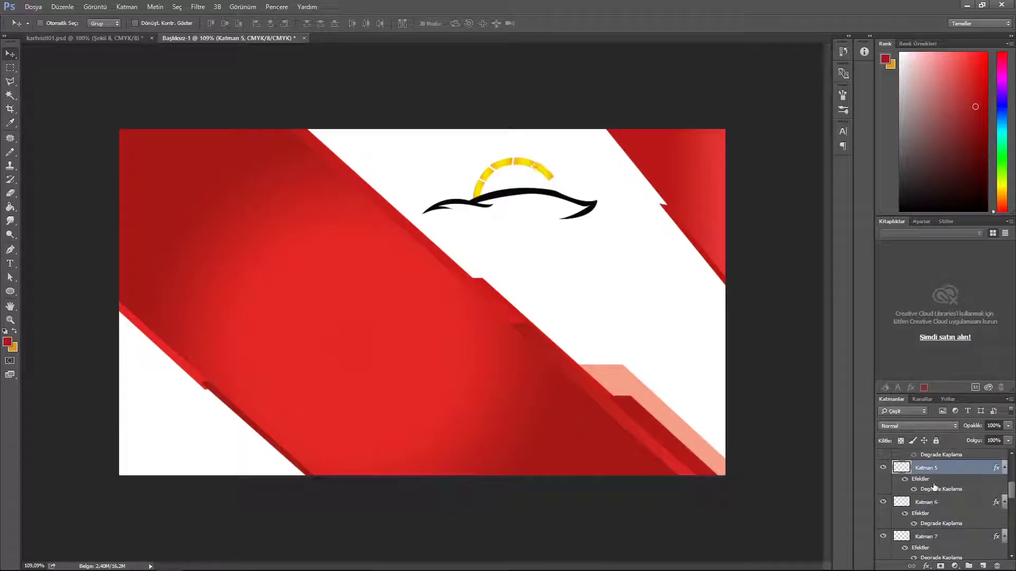
key("ctrl+alt+shift+t")
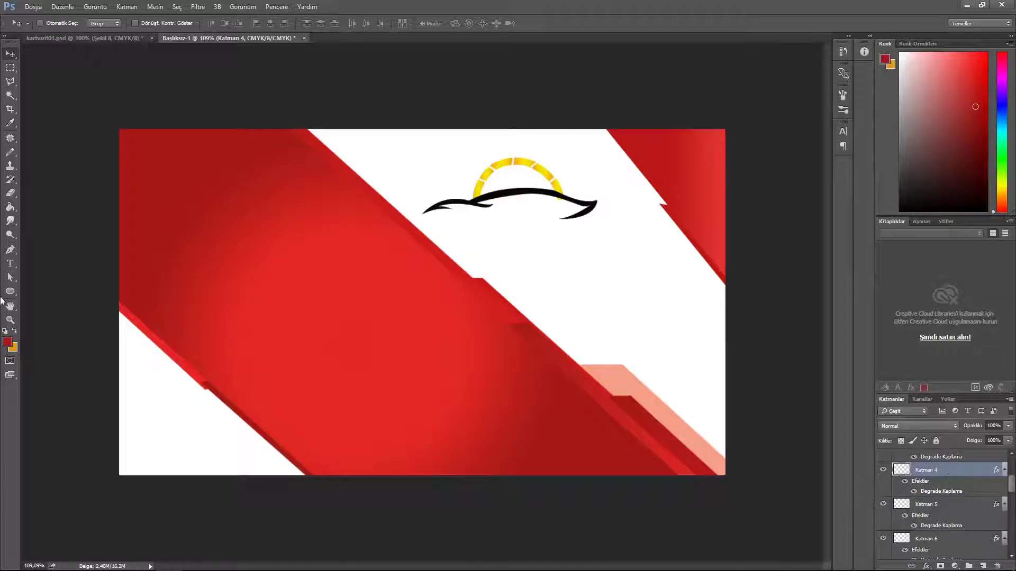
Step: Shrink the Eraser brush size, then return to the Move tool
key("e")
left_click_drag(556, 316, 509, 316)
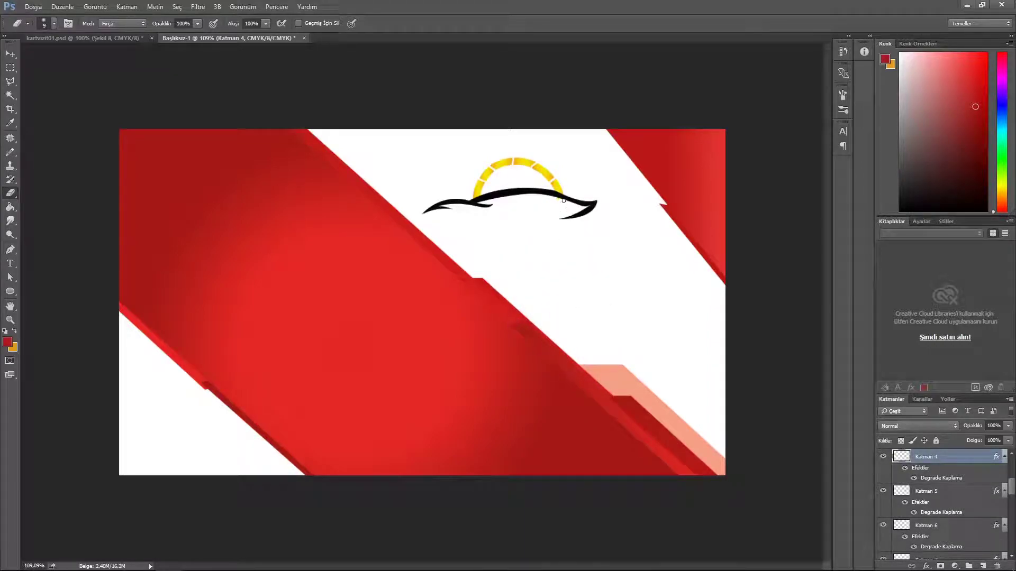
key("v")
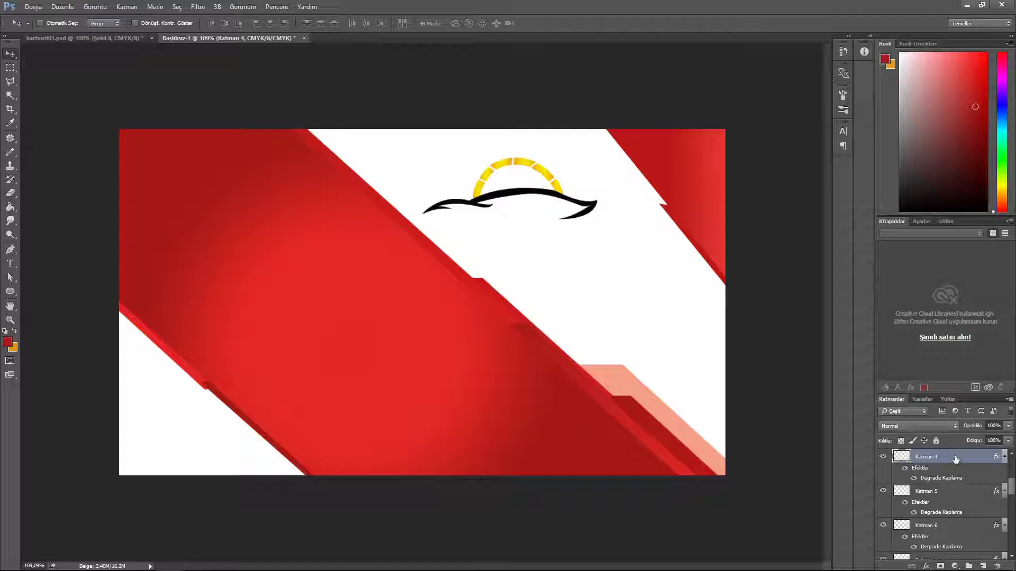
Step: Group a range of segment layers with Ctrl+G and delete Katman 3
scroll(954, 465, "down", 3)
left_click(948, 491, "shift")
key("ctrl+g")
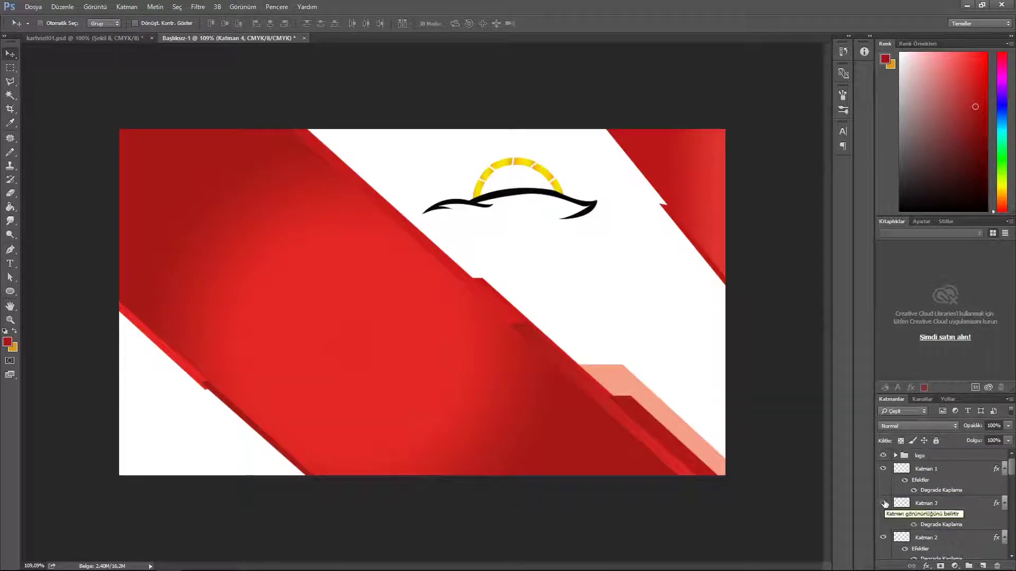
left_click(940, 507)
key("Delete")
Step: Select Katman 1 through Katman 7, checking the Katman 7 and Şekil 9 visibility
scroll(966, 481, "up", 1)
left_click(968, 470)
scroll(965, 480, "down", 3)
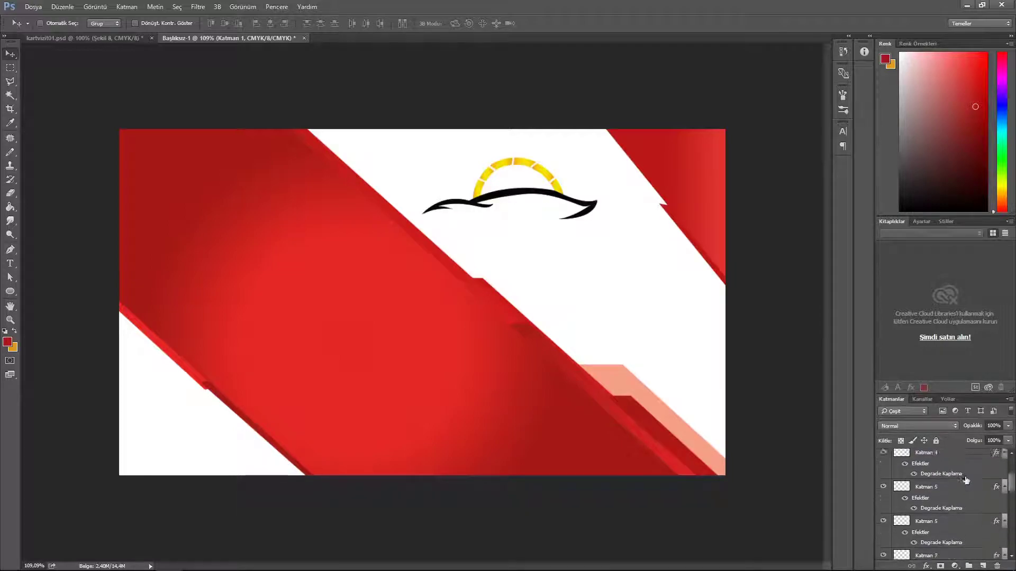
left_click(949, 483, "shift")
left_click(883, 482)
left_click(883, 483)
scroll(923, 496, "up", 3)
scroll(923, 499, "down", 4)
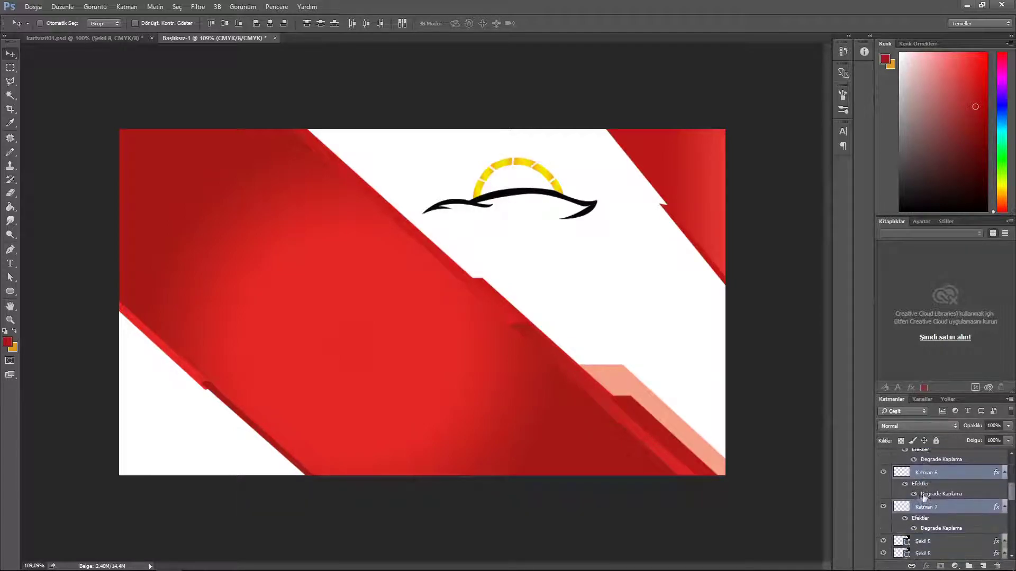
scroll(923, 498, "down", 1)
left_click(882, 516)
left_click(882, 516)
scroll(978, 540, "up", 8)
Step: Check the visibility of the logo group and the Katman 1 and Katman 7 segments
left_click(964, 471)
left_click(883, 456)
left_click(883, 456)
left_click(882, 469)
scroll(898, 533, "down", 4)
left_click_drag(883, 476, 884, 546)
scroll(938, 538, "down", 3)
left_click(884, 519)
left_click(884, 519)
left_click(941, 522)
scroll(945, 522, "up", 2)
scroll(945, 522, "up", 4)
Step: Group the segment layers into Grup 1 and add a new empty Katman 8 above it
left_click(945, 470, "shift")
key("ctrl+g")
left_click(882, 469)
left_click(882, 470)
left_click(895, 468)
left_click_drag(883, 481, 883, 550)
scroll(904, 529, "down", 4)
left_click_drag(883, 511, 883, 545)
scroll(950, 543, "up", 4)
left_click(895, 467)
left_click(983, 566)
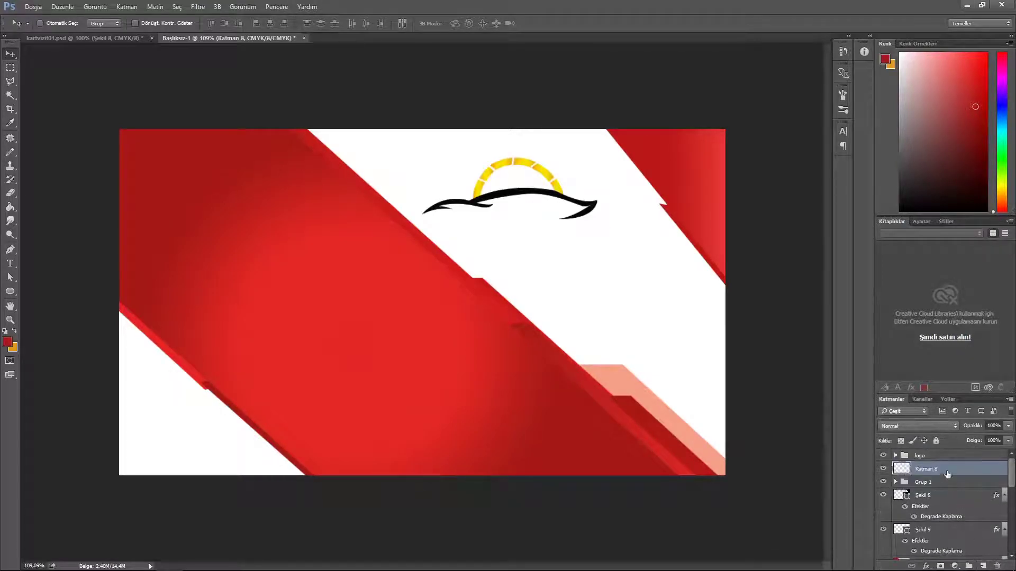
Step: Draw an ellipse around the yellow arc with a 1 pt red stroke
left_click(10, 293)
left_click(53, 310)
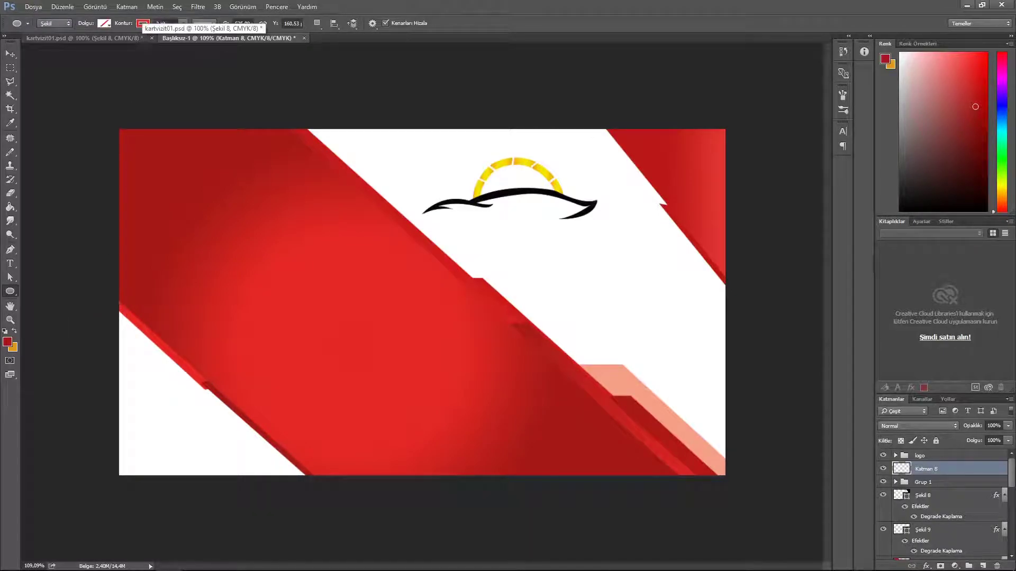
mouse_move(469, 241)
left_mouse_down()
mouse_move(576, 320)
mouse_move(562, 229)
mouse_move(621, 249)
mouse_move(569, 252)
left_mouse_up()
key("Return")
type("1")
key("Return")
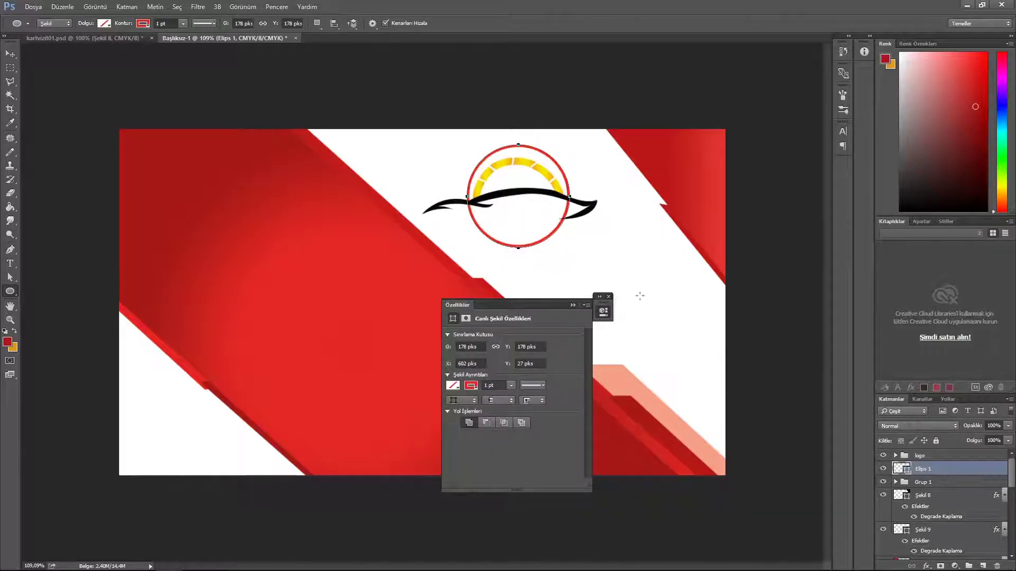
left_click(608, 296)
Step: Rasterize the red circle and erase its marquee-selected lower half
left_click(10, 67)
left_click_drag(464, 200, 607, 256)
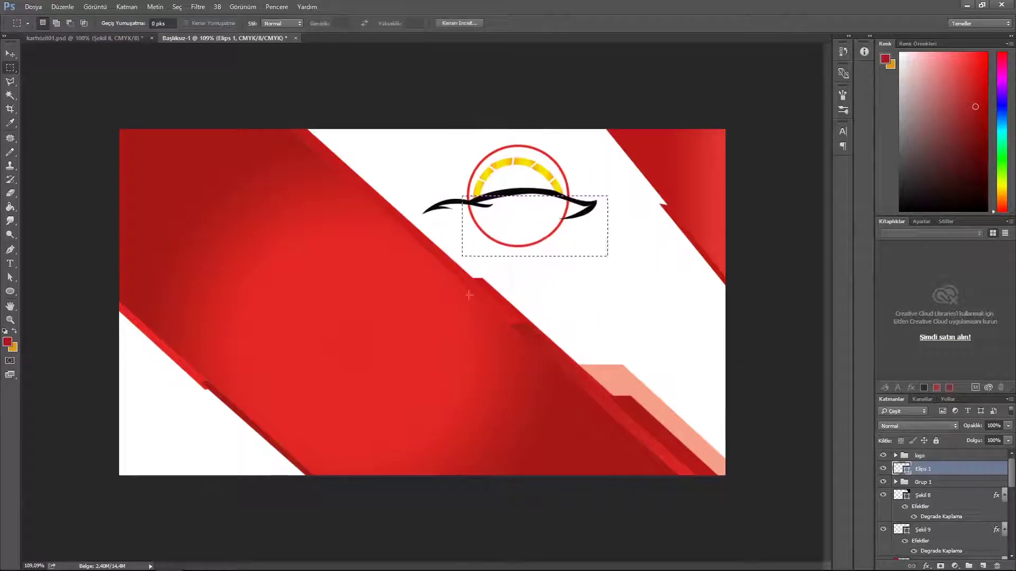
left_click(10, 193)
left_click(516, 239)
key("Return")
mouse_move(443, 209)
left_mouse_down()
mouse_move(560, 236)
mouse_move(595, 286)
left_mouse_up()
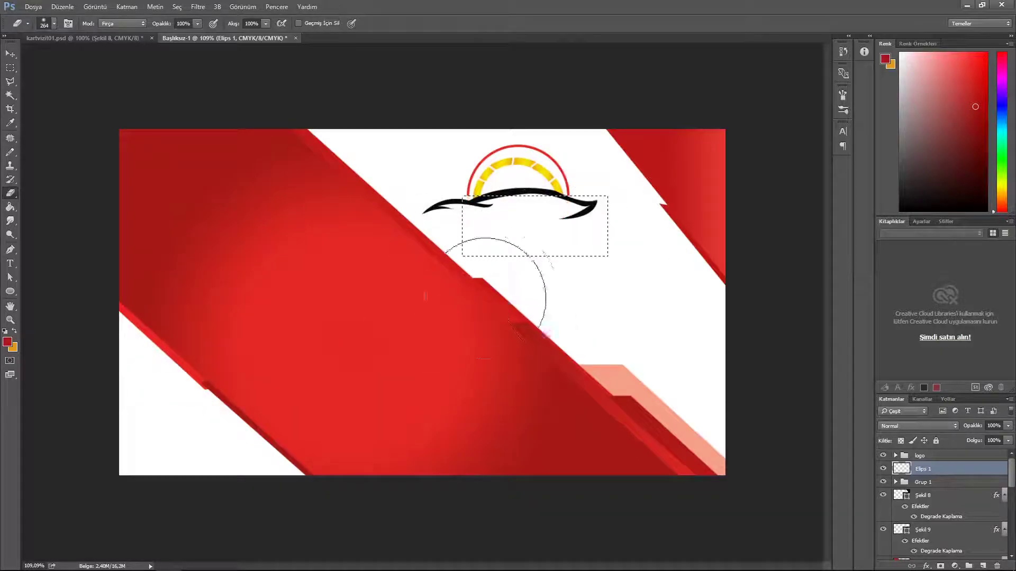
Step: Put the red half-ring into its own group and rotate it slightly
key("v")
key("ctrl+g")
key("ctrl+d")
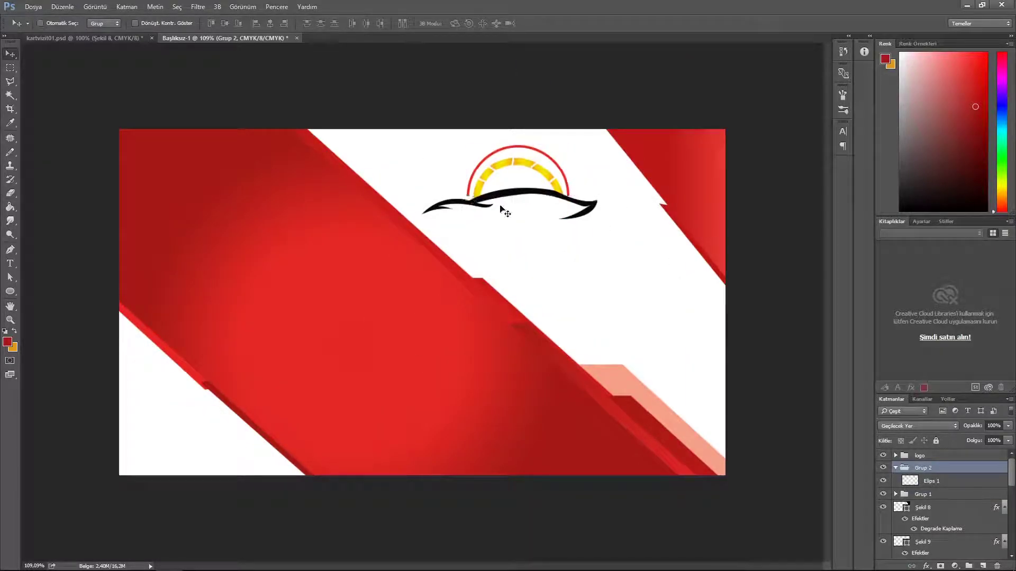
key("ctrl+t")
left_click_drag(719, 206, 719, 201)
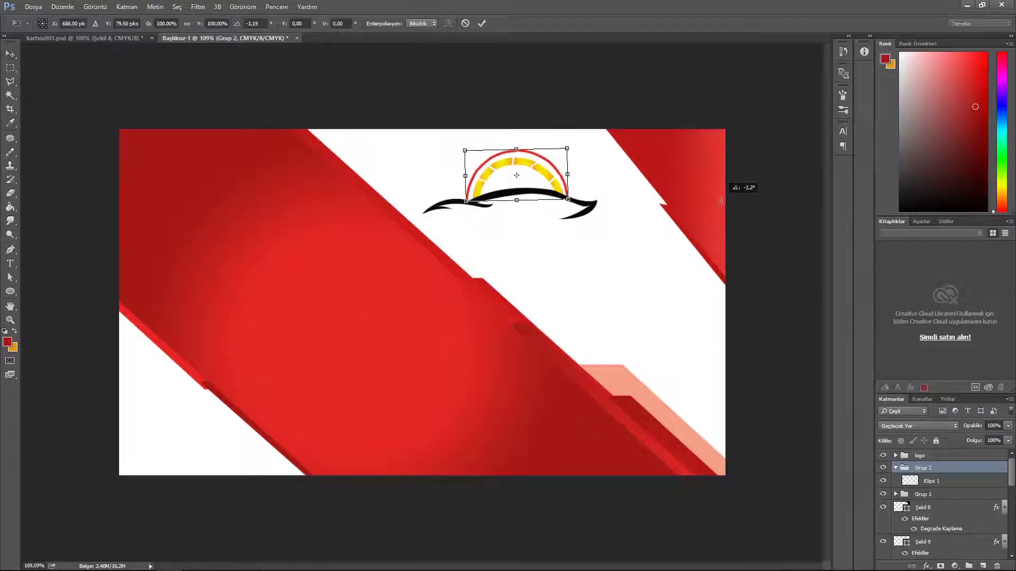
key("Return")
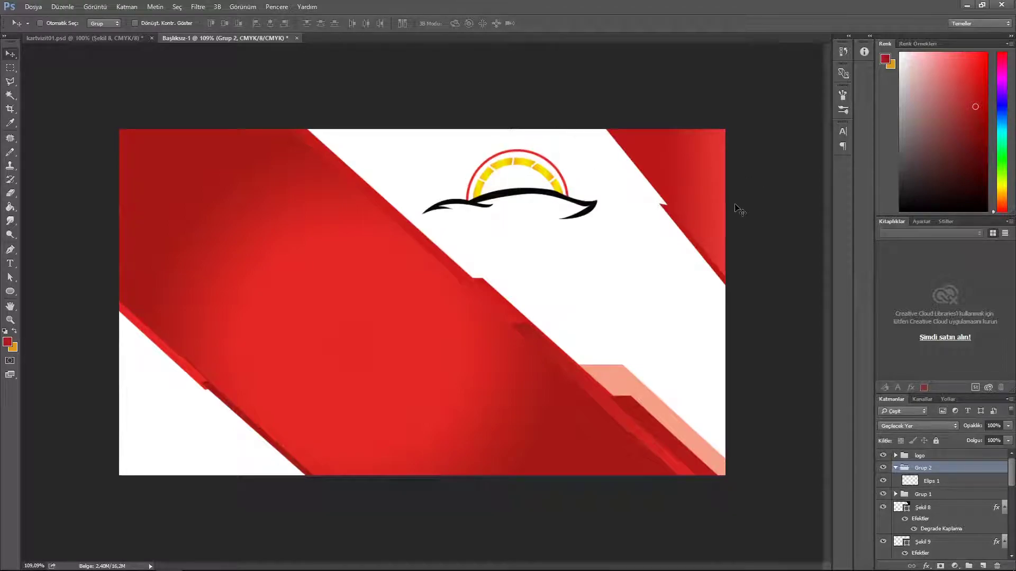
Step: Nudge the red ring left, then merge the four logo shapes and the arc segments into single layers
key("Left")
key("Left")
left_click(896, 468)
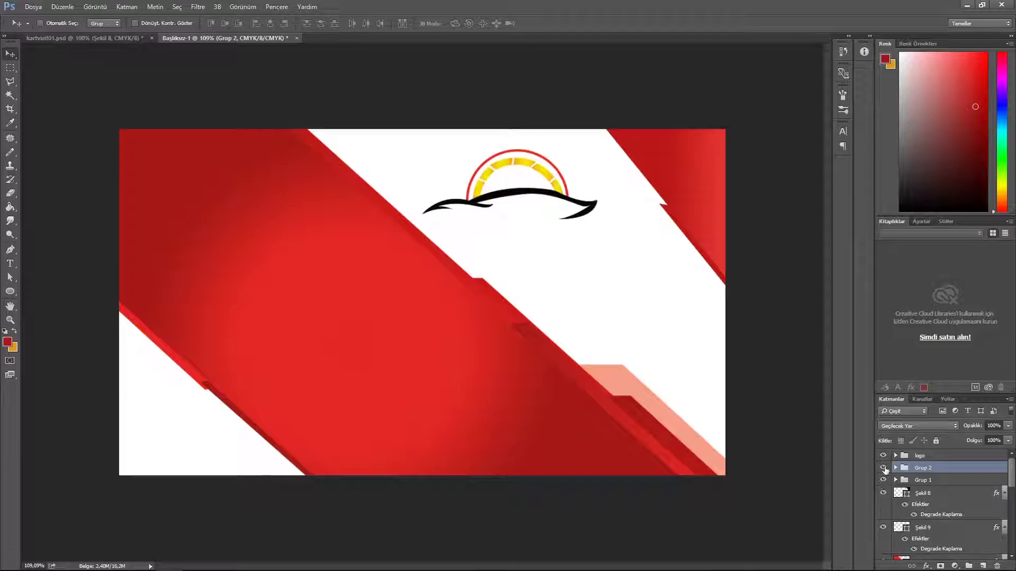
left_click(896, 456)
left_click(942, 510)
left_click(951, 473, "shift")
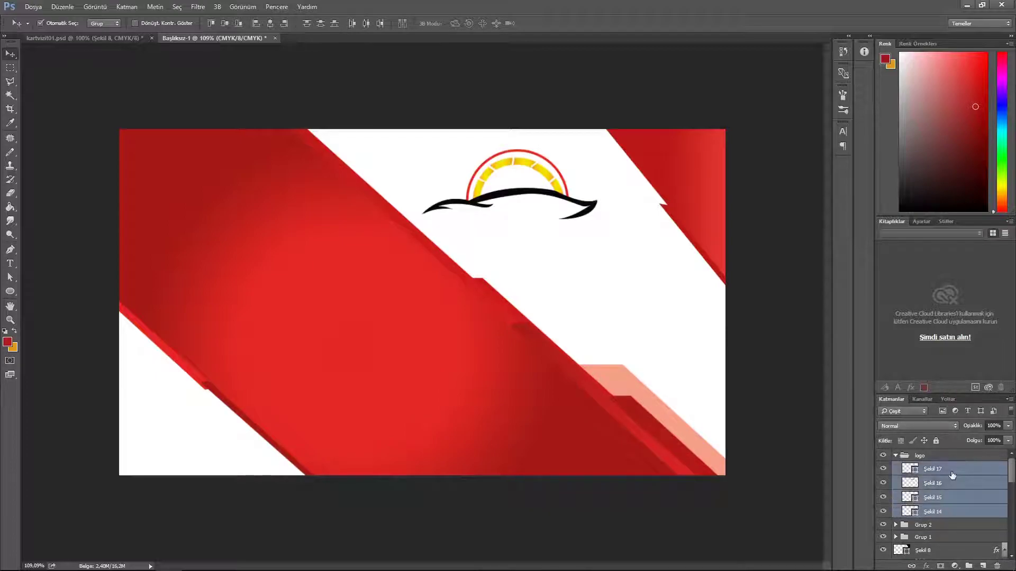
key("ctrl+e")
left_click(895, 456)
left_click(895, 468)
left_click(896, 495)
left_click(940, 511)
scroll(940, 511, "down", 6)
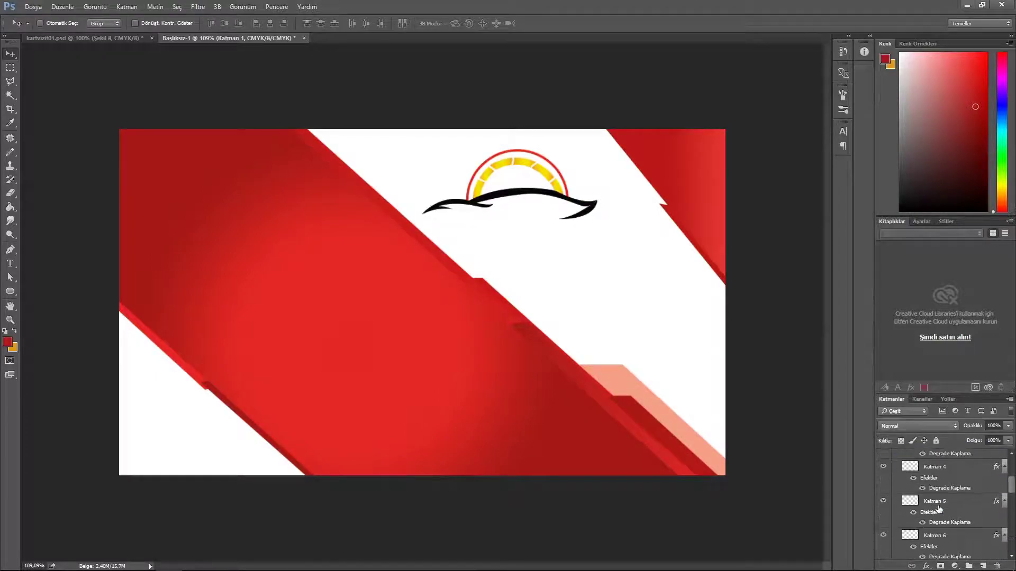
left_click(964, 513, "shift")
key("ctrl+e")
Step: Ungroup Grup 1, Grup 2 and the logo group
scroll(952, 486, "up", 5)
right_click(922, 494)
left_click(913, 495)
right_click(913, 495)
left_click(916, 206)
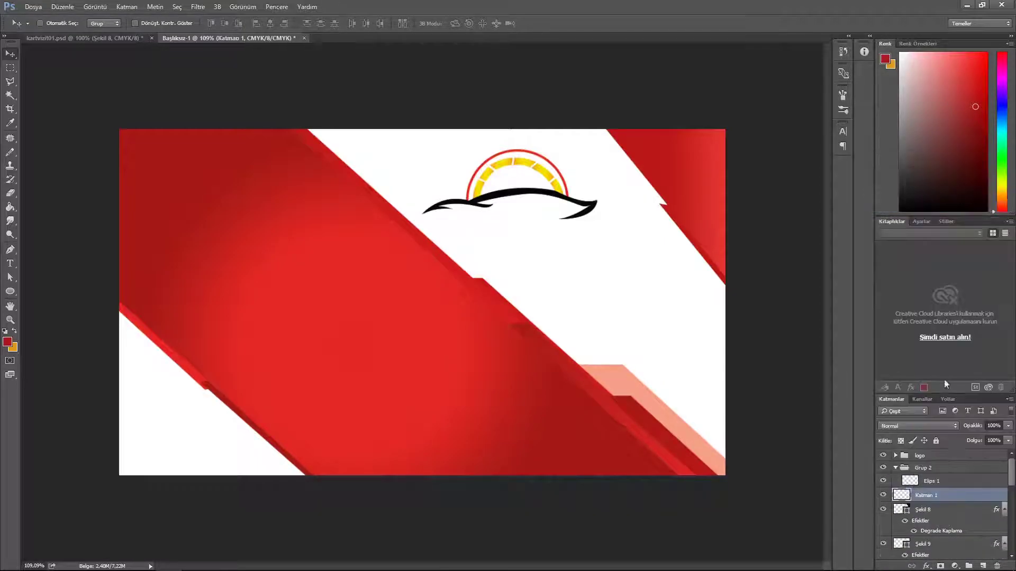
right_click(924, 468)
left_click(920, 181)
left_click(924, 456)
left_click(895, 455)
right_click(936, 457)
left_click(925, 172)
Step: Give the Şekil 17 swoosh a white Color Overlay
left_click(929, 486)
left_click(883, 485)
left_click(883, 485)
left_click(883, 471)
left_click(883, 471)
left_click(883, 456)
left_click(883, 456)
double_click(953, 457)
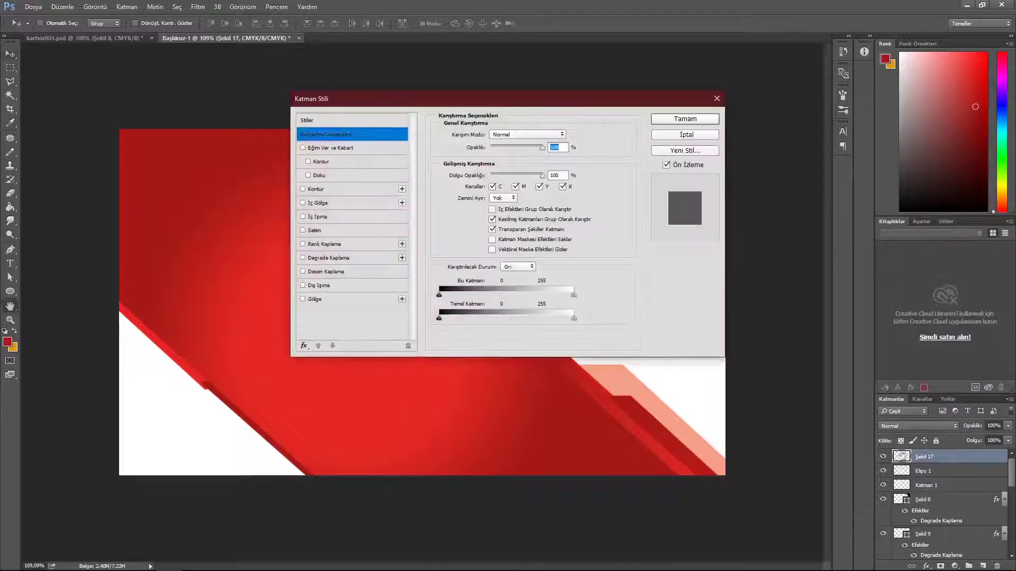
left_click(325, 246)
left_click(568, 134)
left_click(549, 280)
left_click(797, 273)
left_click(685, 119)
Step: Apply the same white Color Overlay to the Elips 1 arc
left_click(883, 491)
left_click(884, 491)
left_click(955, 492)
double_click(956, 492)
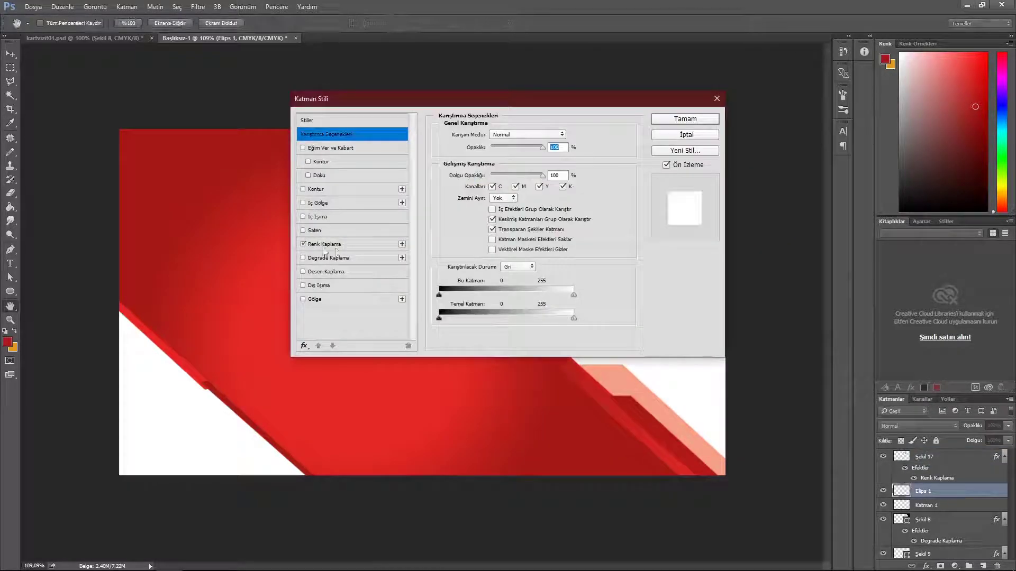
left_click(326, 245)
left_click(685, 119)
Step: Group the three logo layers as Grup 1, move the logo onto the red corner and shrink it
left_click(953, 527, "shift")
key("ctrl+g")
left_click_drag(528, 169, 373, 297)
key("ctrl+t")
left_click_drag(439, 359, 709, 186)
key("Return")
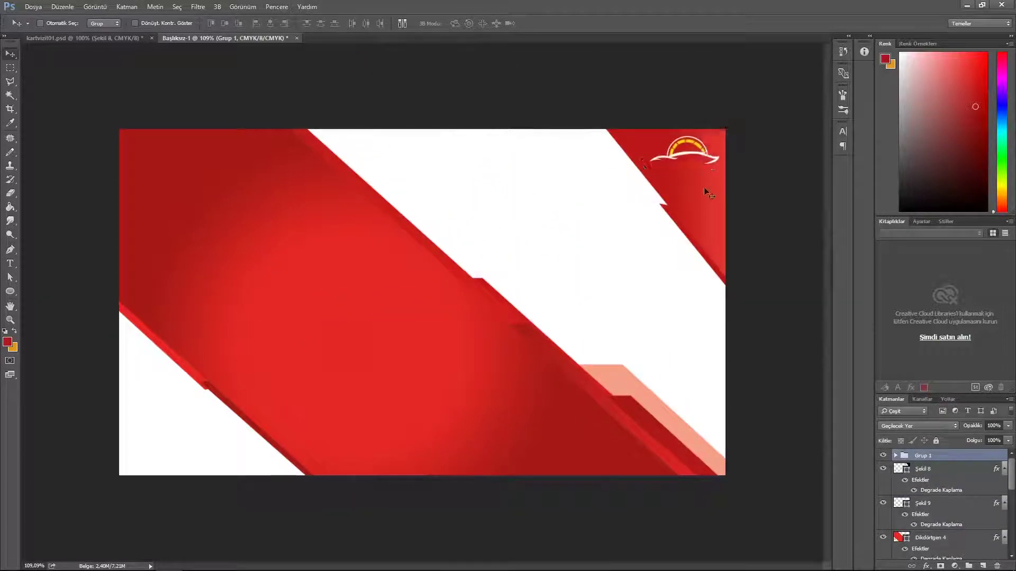
Step: Enlarge the Şekil 8/9 red corner shape down and left, then nudge the logo slightly
left_click(944, 470)
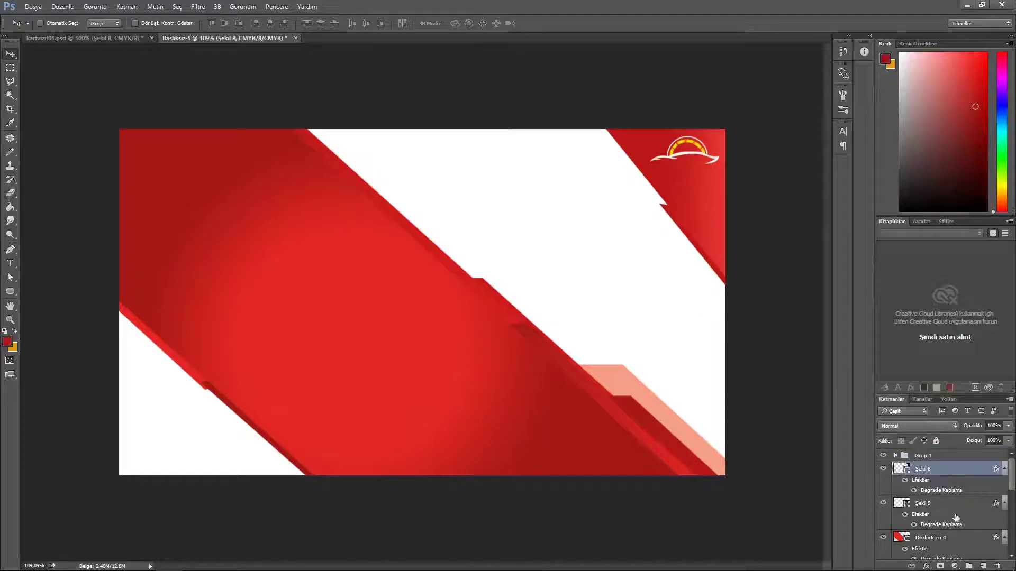
left_click(950, 504, "ctrl")
key("ctrl+t")
left_click_drag(605, 291, 570, 310)
left_click(482, 23)
left_click(935, 457)
left_click_drag(677, 169, 674, 172)
Step: Slightly skew the Şekil 8 and Şekil 9 red shapes
left_click(934, 471)
left_click(954, 503, "ctrl")
key("ctrl+t")
right_click(707, 224)
left_click(726, 270)
left_click_drag(727, 311, 737, 315)
left_click_drag(730, 130, 736, 128)
key("Return")
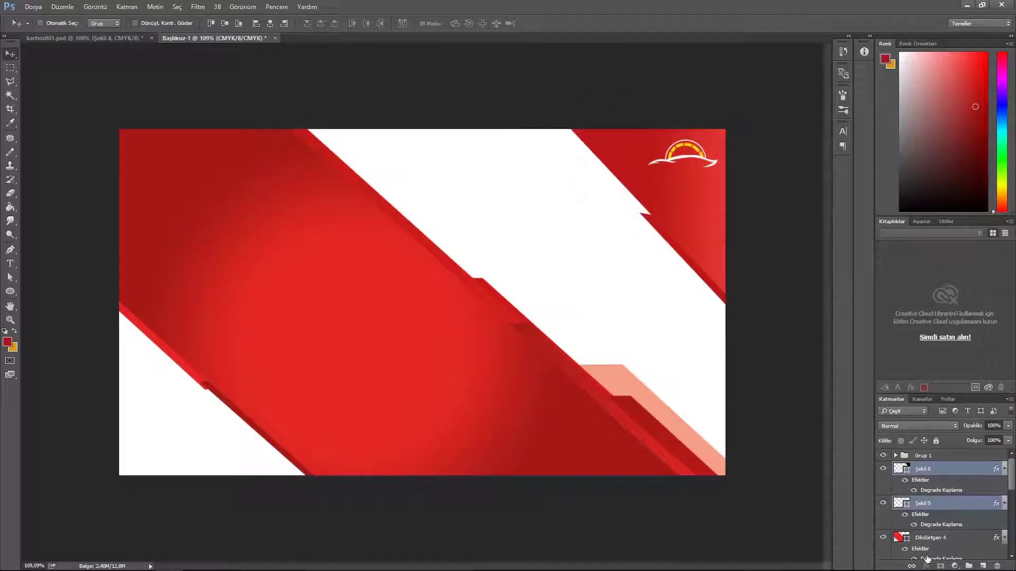
left_click(959, 456)
Step: Add white 'FİRMA LOGO' text below the logo
key("t")
left_click(649, 186)
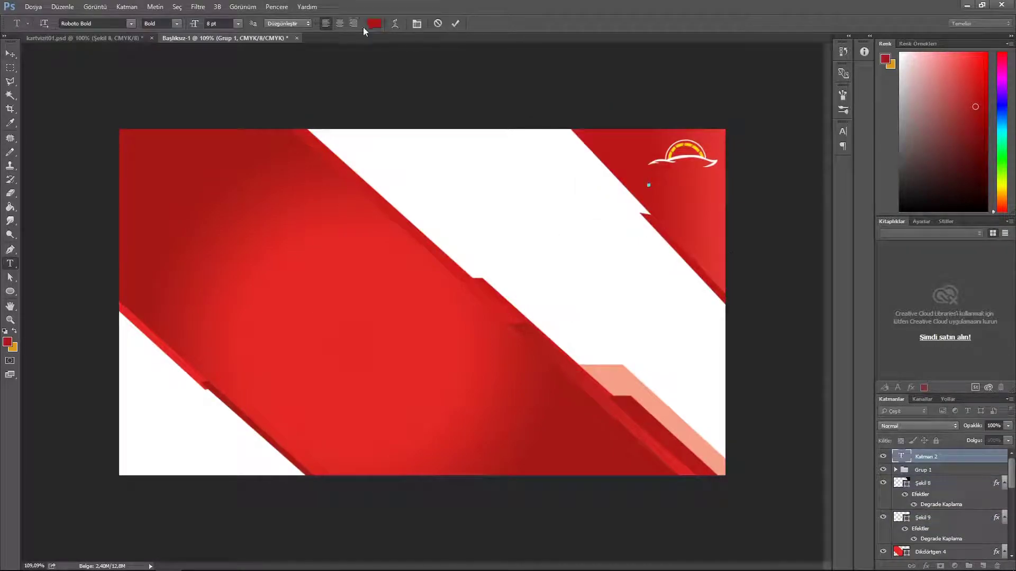
left_click(372, 24)
left_click(548, 278)
key("Return")
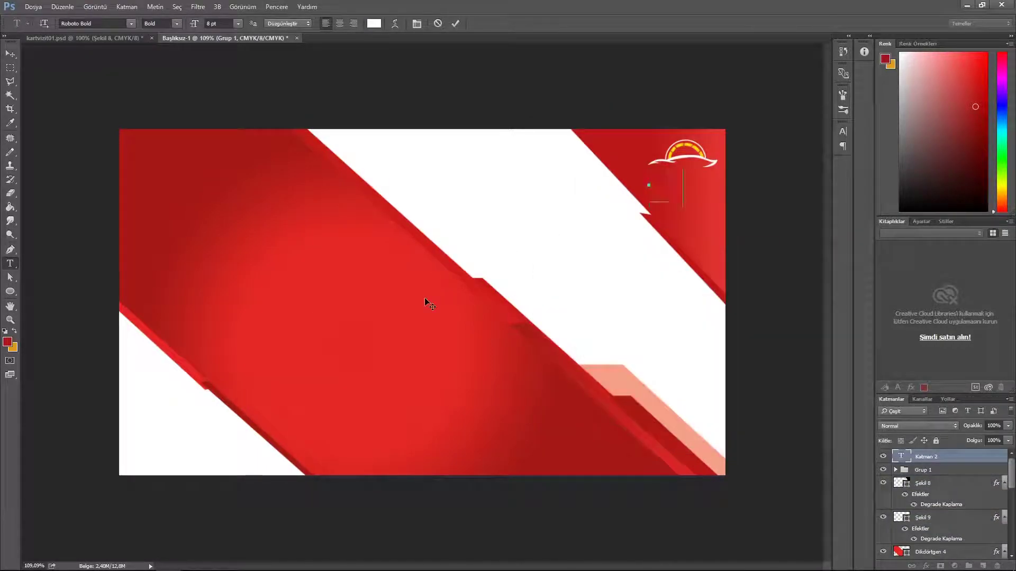
type("FİRMA LOGO")
left_click(456, 24)
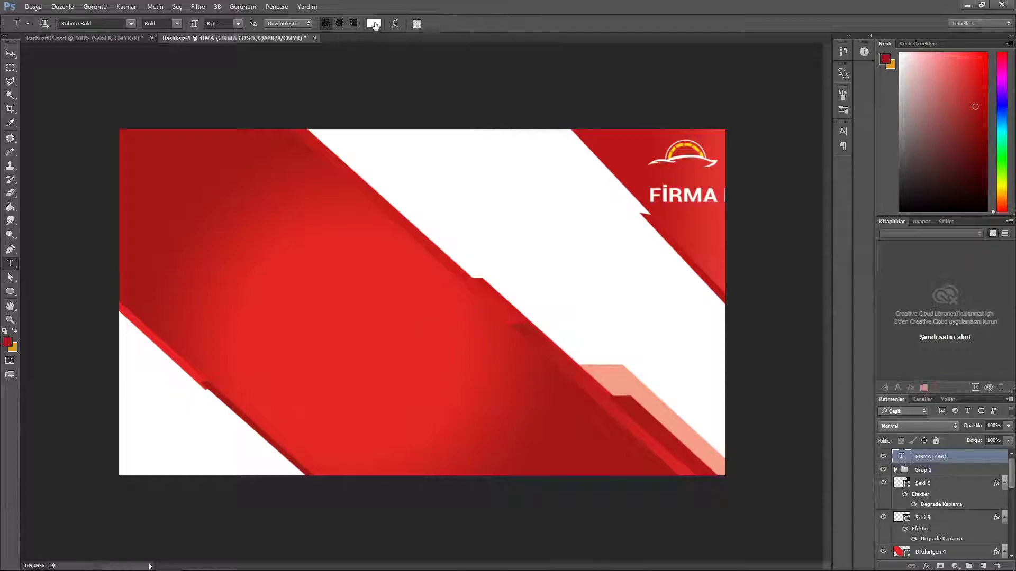
Step: Set the FİRMA LOGO text size to 4 pt
left_click(238, 23)
left_click(233, 35)
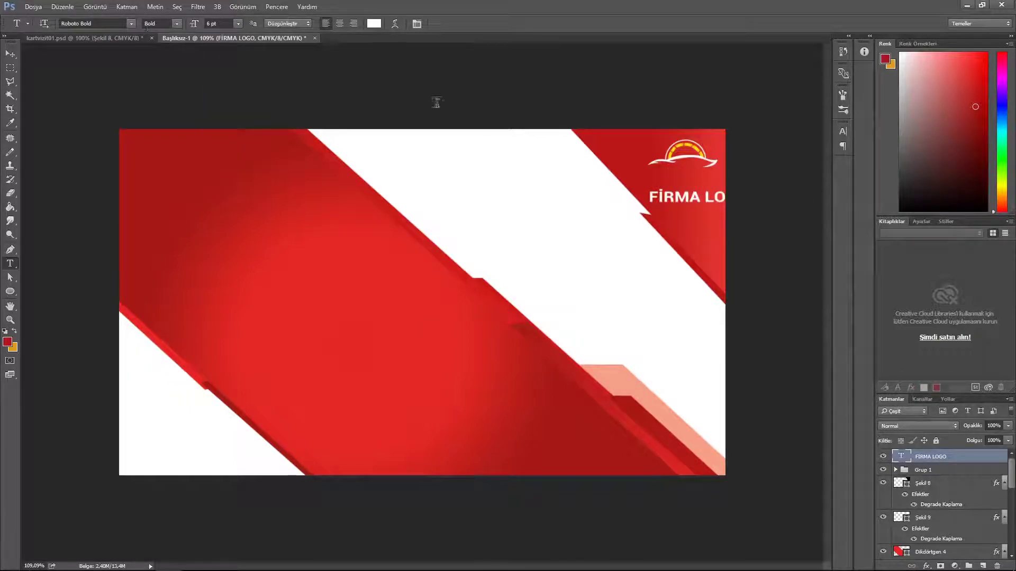
left_click(238, 23)
left_click(211, 23)
left_click_drag(224, 23, 163, 24)
type("4")
key("Return")
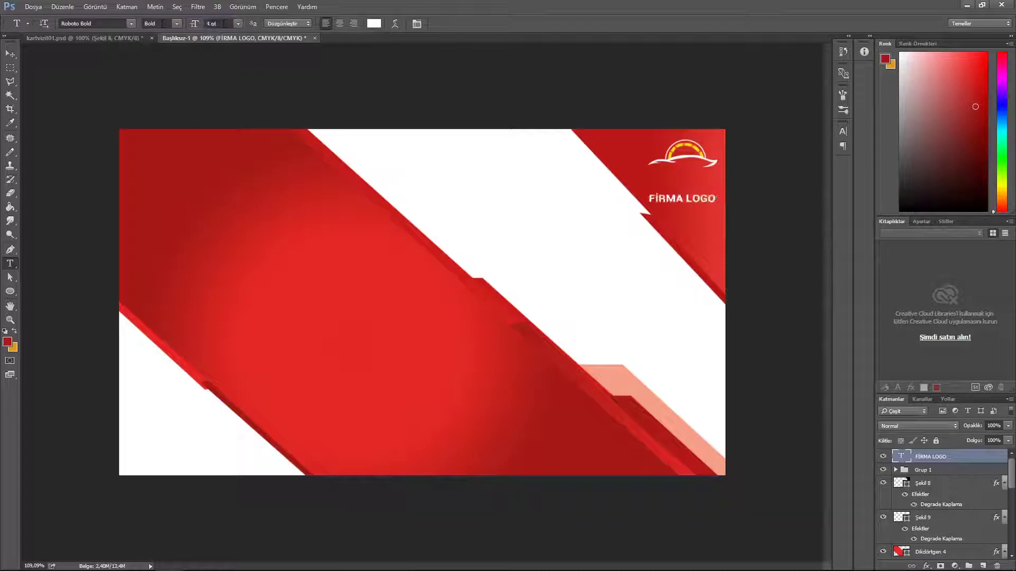
Step: Position the FİRMA LOGO text just under the car logo
key("v")
left_click_drag(669, 256, 670, 230)
key("Down")
key("Left")
key("Left")
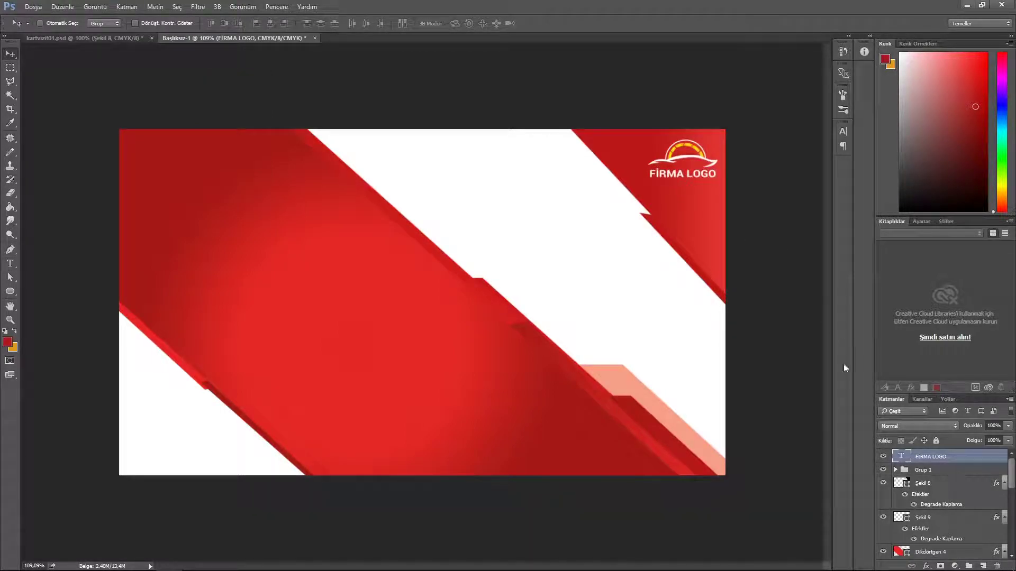
left_click(941, 469)
left_click_drag(682, 182, 682, 196)
key("ctrl+z")
left_click(931, 458, "ctrl")
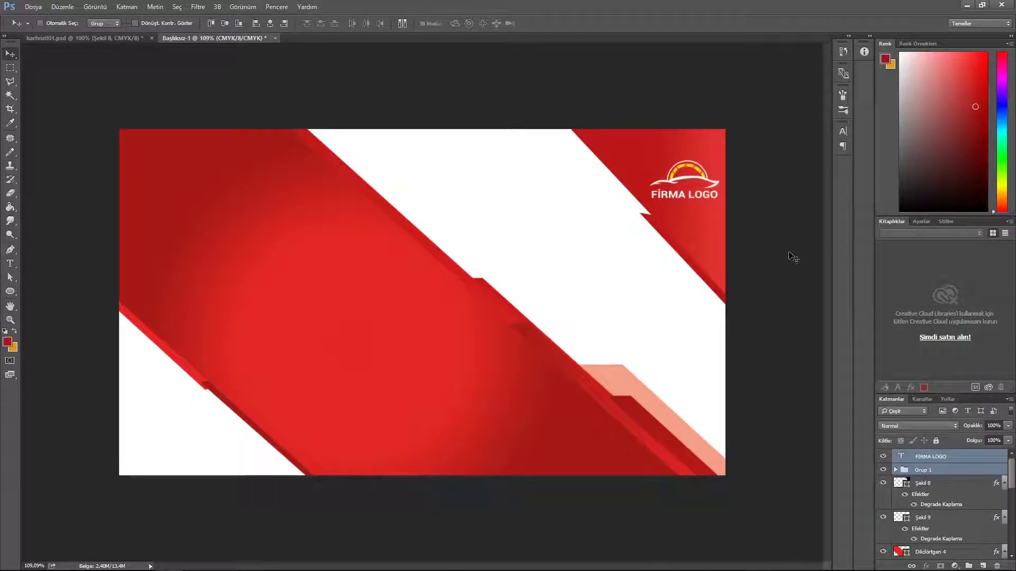
Step: Recolour the word 'LOGO' yellow
key("t")
key("Return")
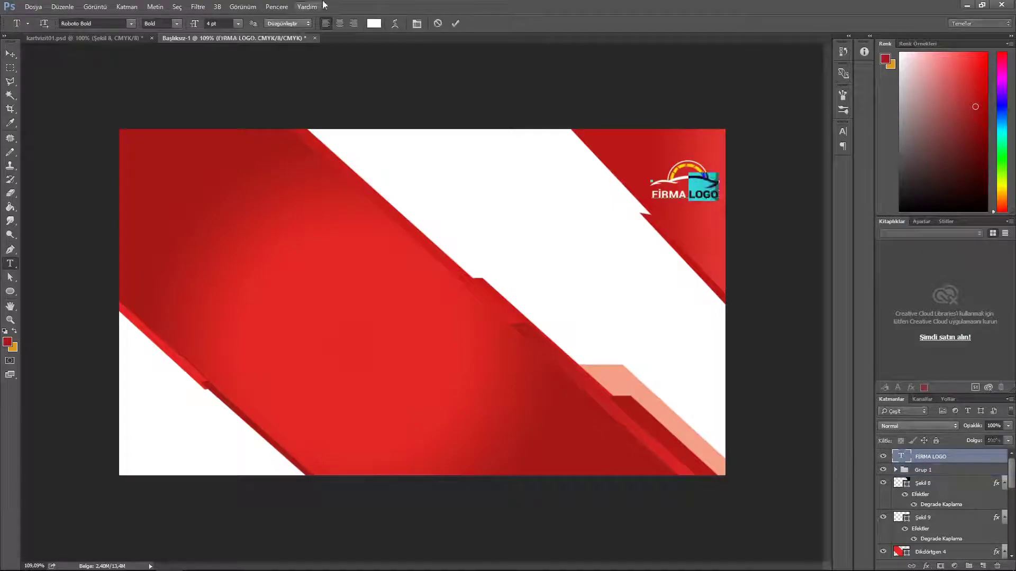
left_click(374, 23)
left_click(696, 394)
left_click(766, 273)
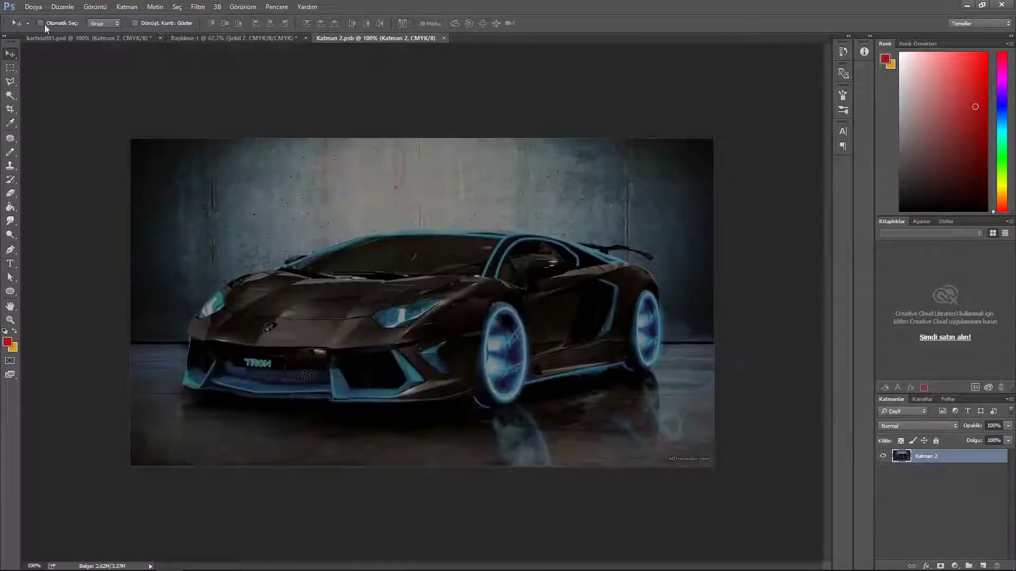
Step: Bring the car photo onto the card and place it beneath the red shapes
left_click_drag(540, 293, 455, 361)
left_click_drag(967, 535, 963, 545)
left_click_drag(495, 290, 643, 339)
scroll(638, 429, "up", 3)
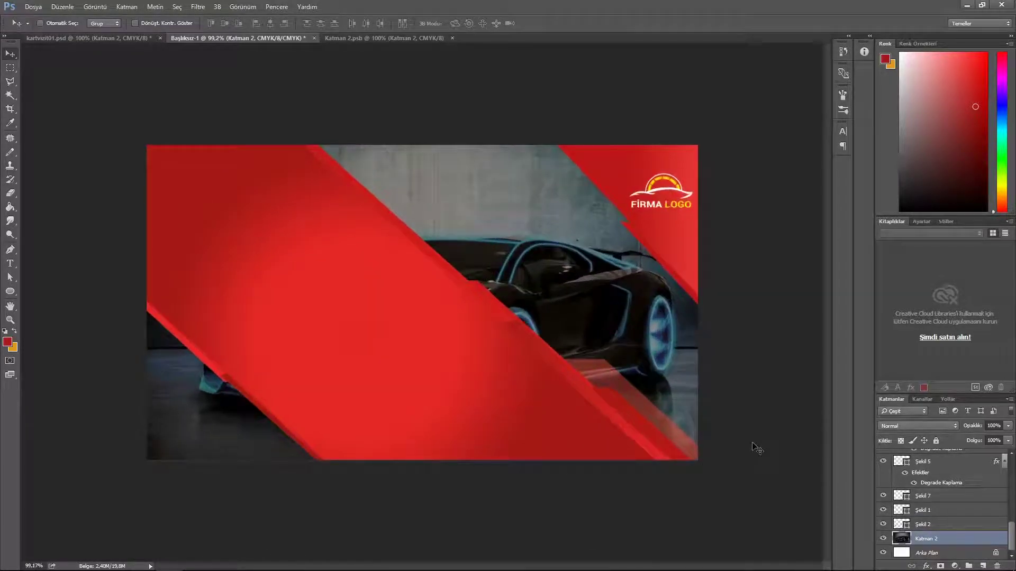
Step: Add a new layer clipped to the car photo with Yumuşak Işık (Soft Light) blend
left_click(983, 566)
right_click(951, 527)
left_click(916, 227)
left_click(903, 426)
left_click(902, 324)
Step: Paint black around the photo edges with a soft brush and set layer opacity to 92%
left_click(7, 343)
left_click_drag(588, 334, 516, 433)
left_click(799, 273)
right_click(10, 152)
left_click(46, 150)
right_click(228, 167)
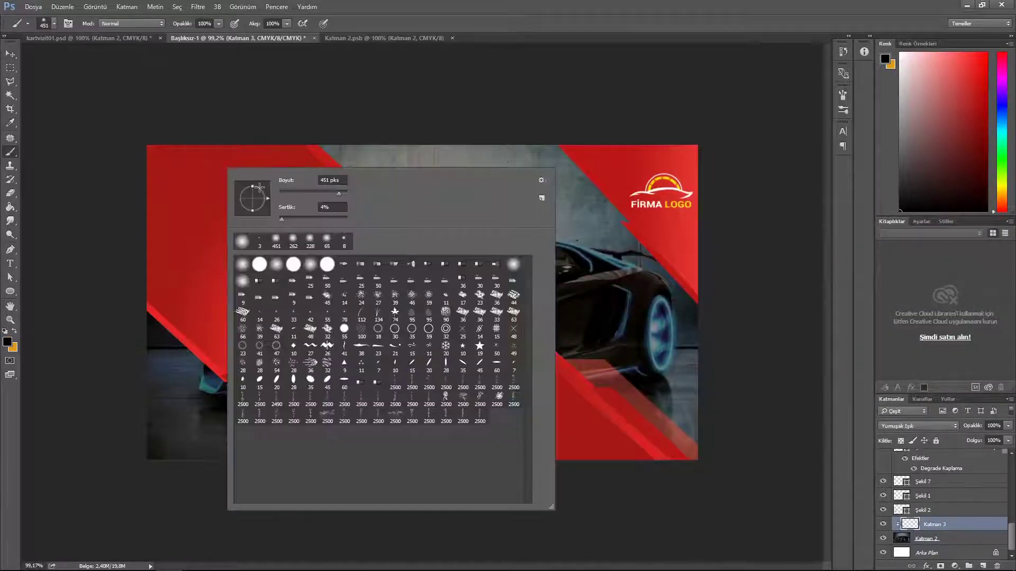
key("Return")
right_click(301, 239, "alt")
mouse_move(317, 139)
left_mouse_down()
mouse_move(452, 140)
mouse_move(712, 454)
mouse_move(283, 138)
left_mouse_up()
left_click(488, 121)
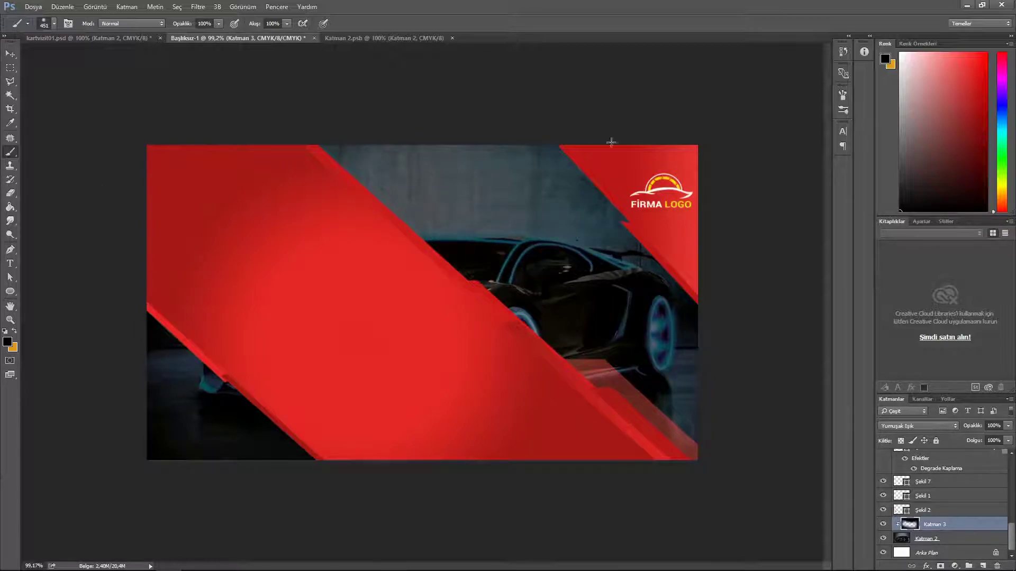
left_click_drag(1008, 426, 1005, 443)
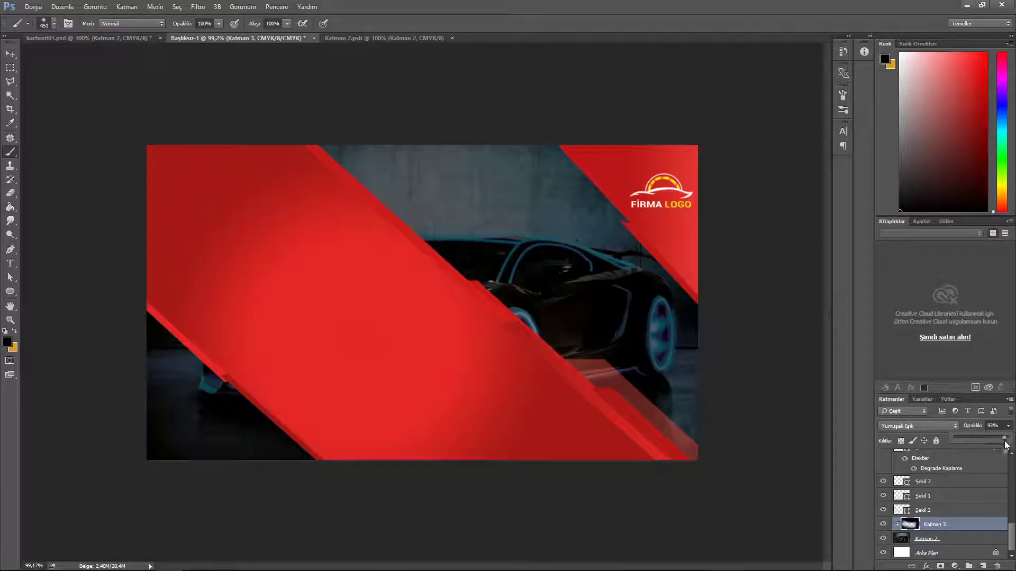
Step: Add a small-dot Pattern Overlay at scale 59, Yumuşak Işık blend, about 32% opacity
double_click(979, 524)
left_click(299, 264)
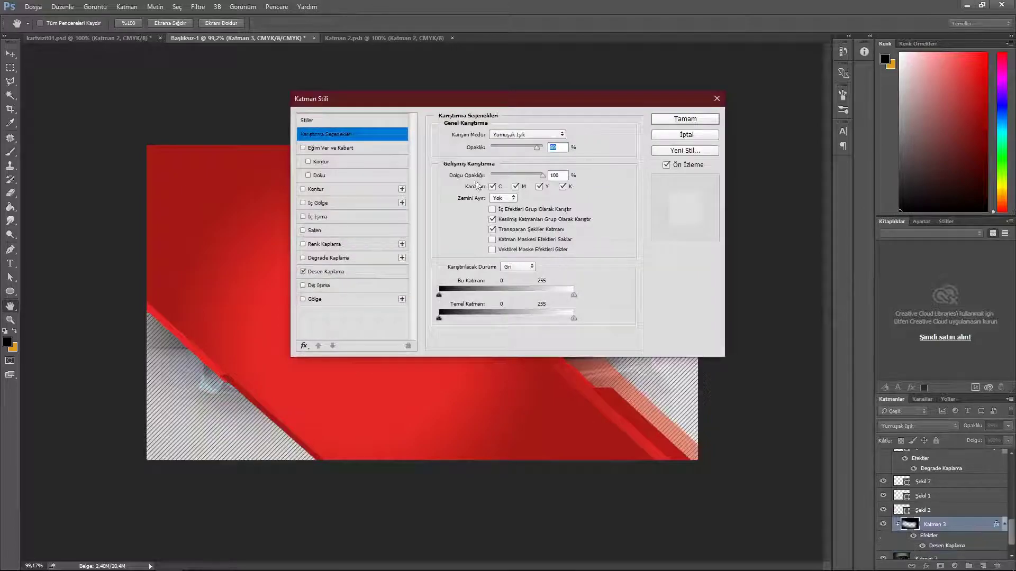
left_click_drag(497, 97, 855, 97)
left_click(680, 265)
left_click(867, 164)
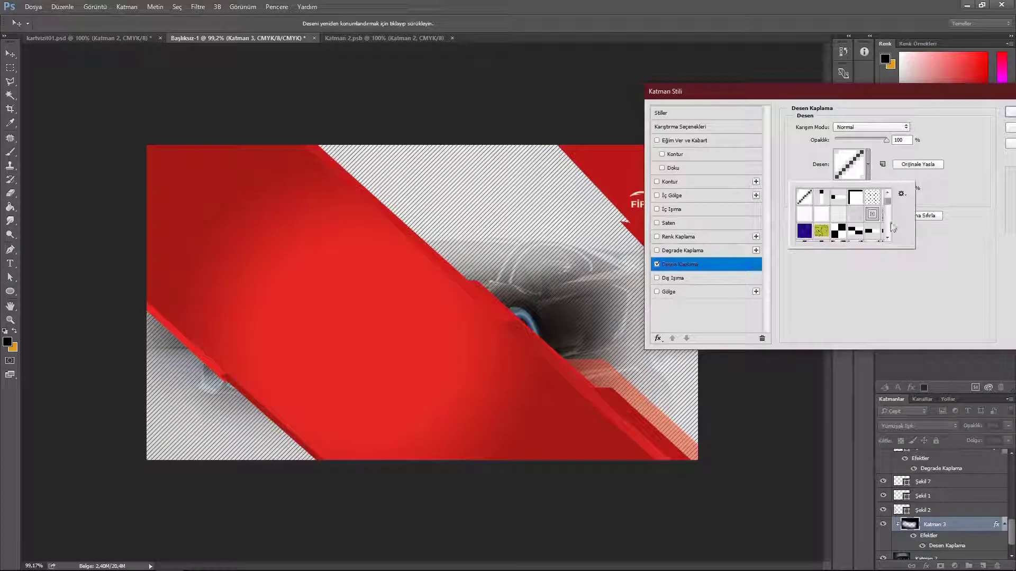
left_click(923, 247)
left_click(970, 138)
left_click_drag(860, 189, 849, 189)
left_click(871, 127)
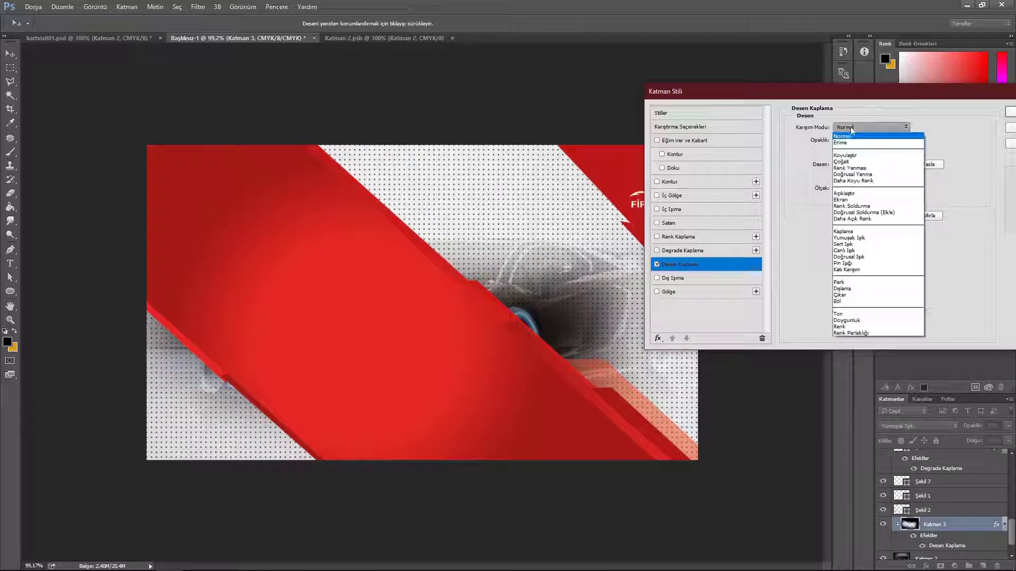
left_click(855, 242)
left_click_drag(887, 139, 853, 144)
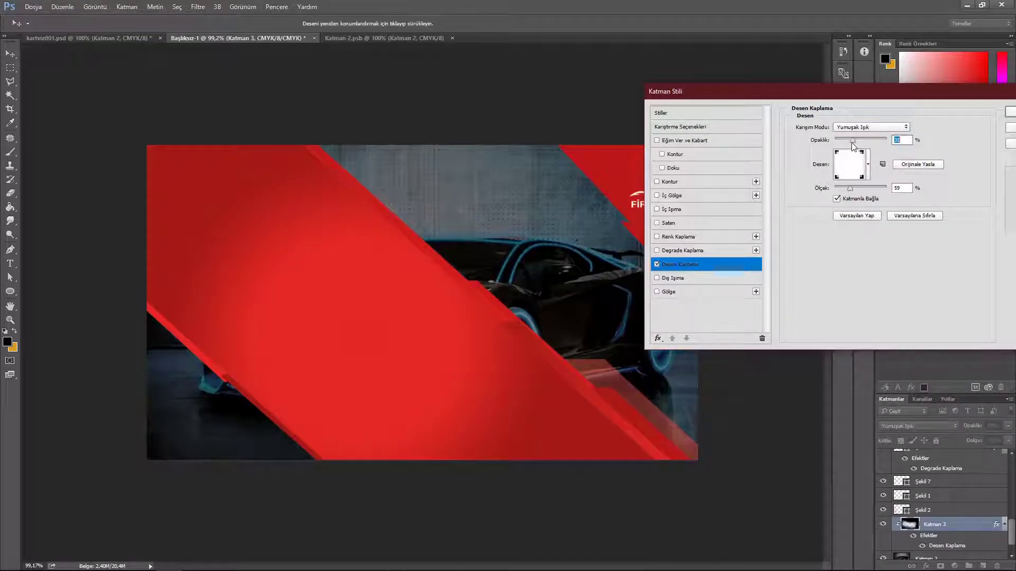
Step: Add a black Çoğalt (Multiply) Inner Shadow, linear contour, 77 px distance, 16% opacity
left_click(671, 197)
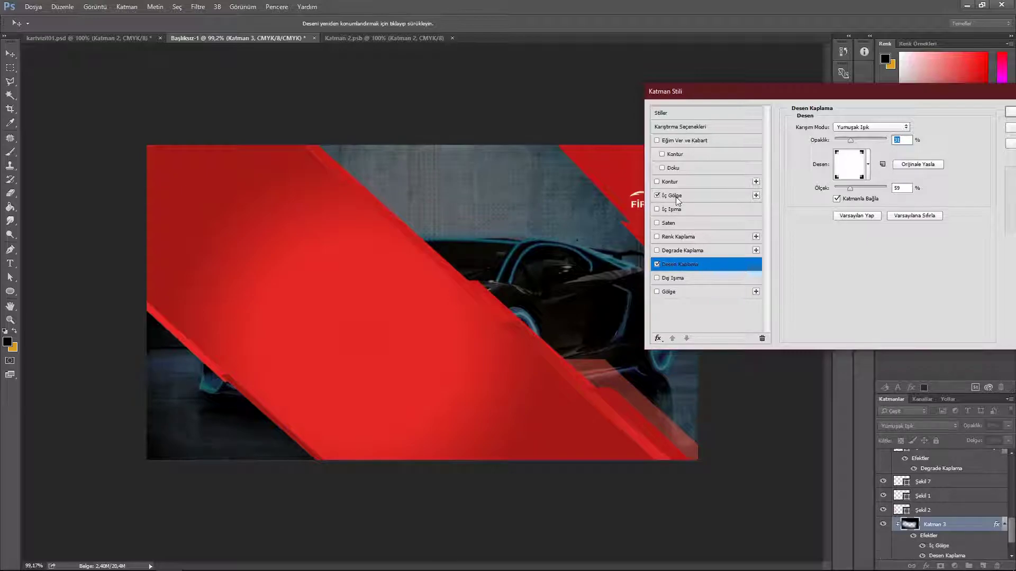
left_click(920, 128)
left_click_drag(603, 365, 499, 499)
left_click(798, 272)
left_click(871, 127)
left_click(852, 152)
left_click(852, 234)
left_click(792, 254)
left_click_drag(835, 189, 868, 175)
mouse_move(844, 141)
left_mouse_down()
mouse_move(833, 141)
mouse_move(845, 140)
left_mouse_up()
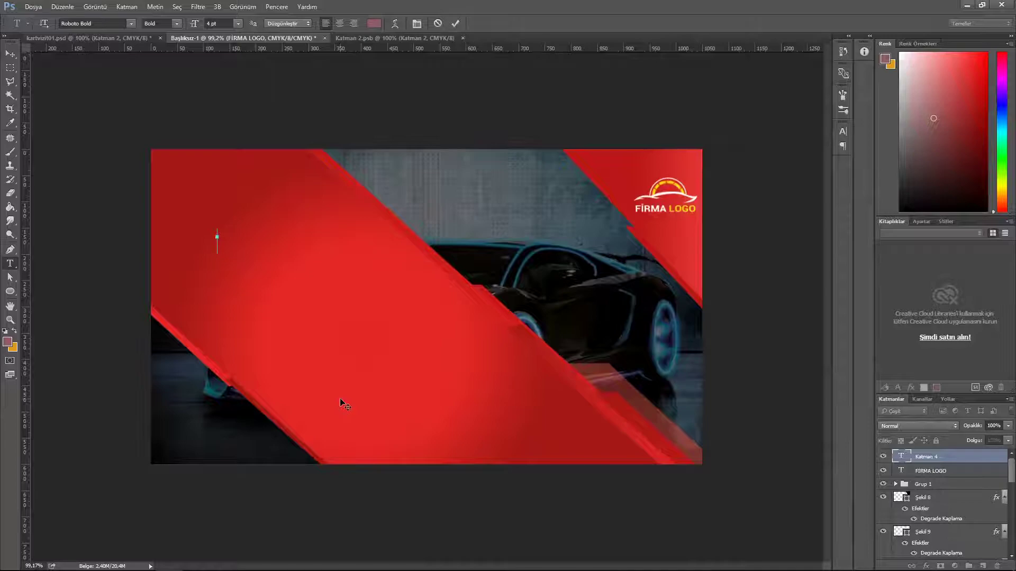
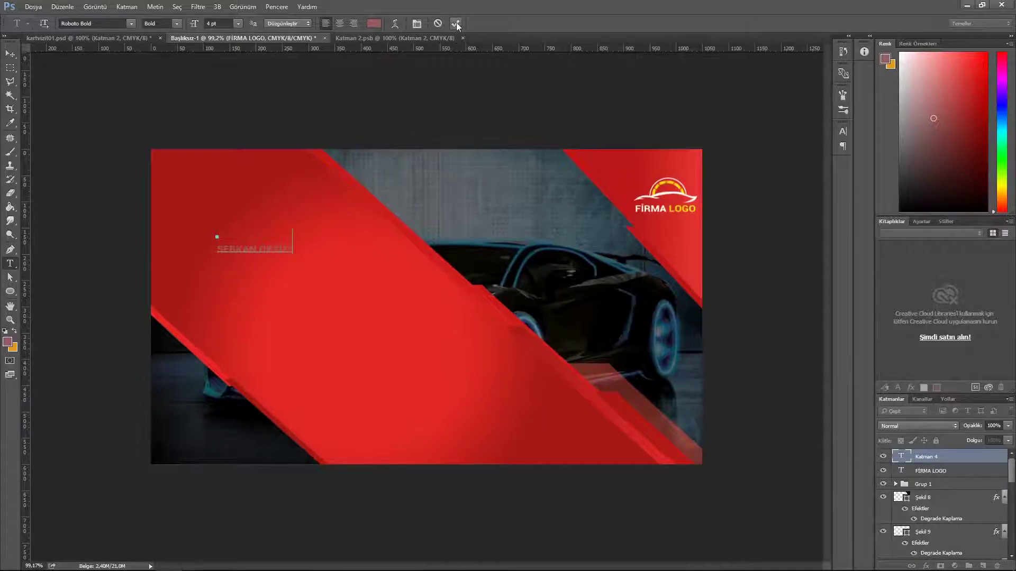
Step: Type the cardholder's name and colour it white (#ffffff)
left_click(455, 23)
left_click(374, 24)
type("ffffff")
left_click(768, 275)
left_click(373, 23)
type("ffffff")
left_click(777, 274)
Step: Set the name to 8 pt and move it up and to the left
left_click(238, 24)
left_click(228, 74)
left_click_drag(218, 24, 199, 28)
type("8")
key("Return")
key("v")
left_click_drag(264, 255, 225, 235)
Step: Add the 'GRAFİK TASARIM' title in Thin style at 6 pt, placed under the name
key("t")
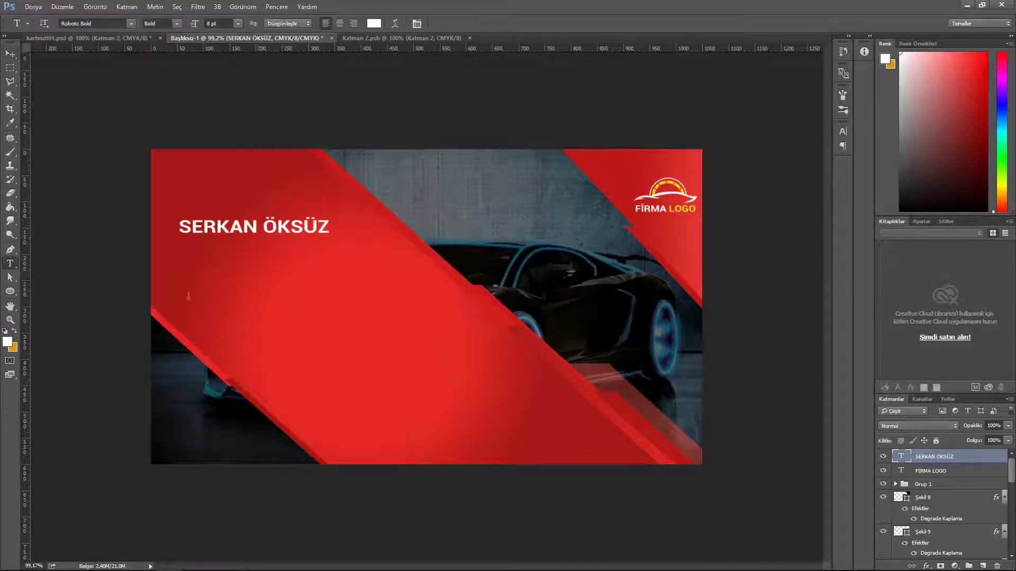
left_click(206, 279)
left_click(162, 23)
left_click(159, 68)
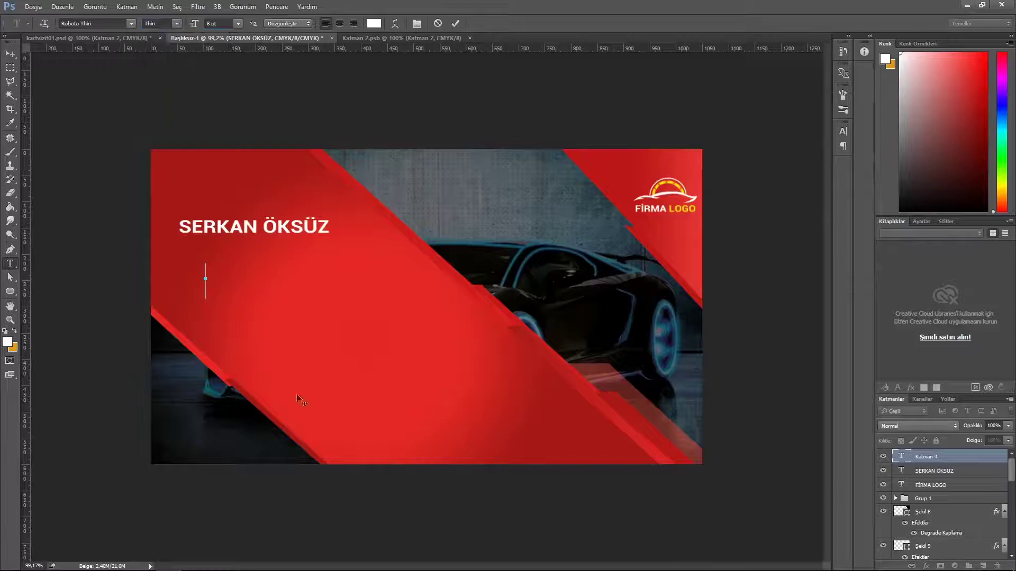
type("GRAFİK TASA")
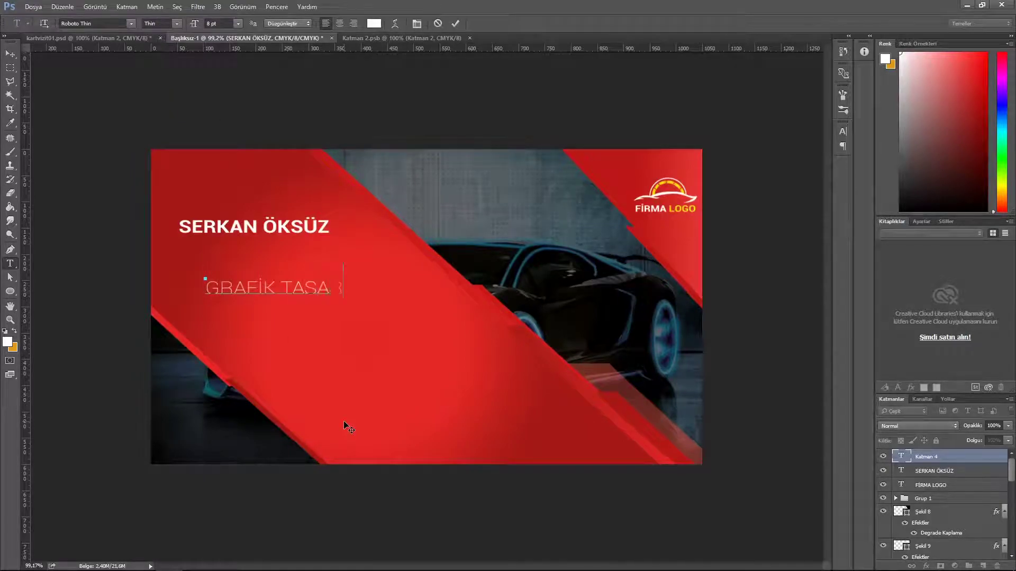
left_click(455, 24)
key("v")
left_click_drag(283, 290, 255, 251)
left_click(10, 263)
type("6")
key("Return")
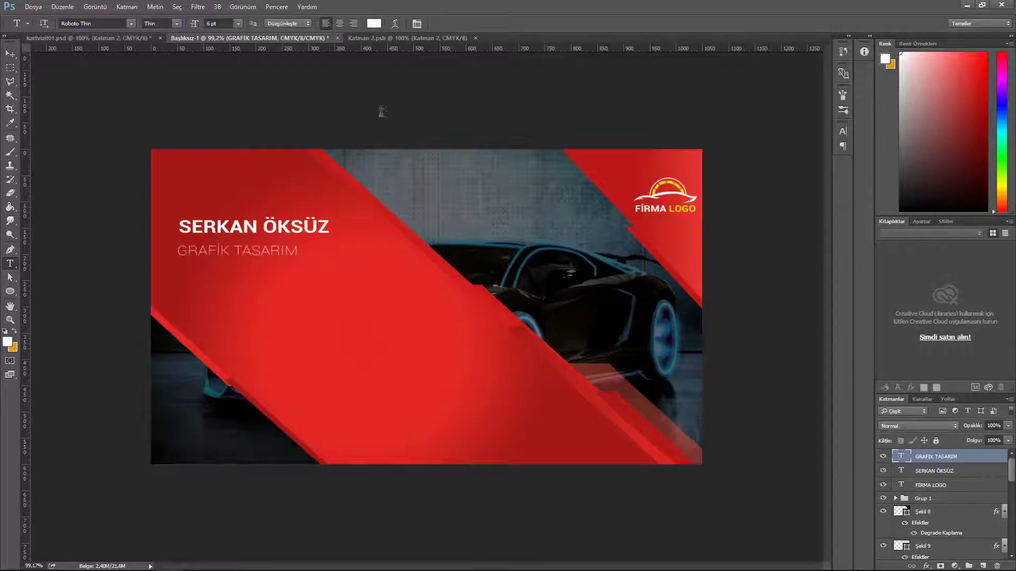
Step: Colour the title amber (#ffcc00) in the Color Picker
left_click(374, 23)
left_click(696, 394)
left_click_drag(662, 312, 673, 280)
left_click(697, 396)
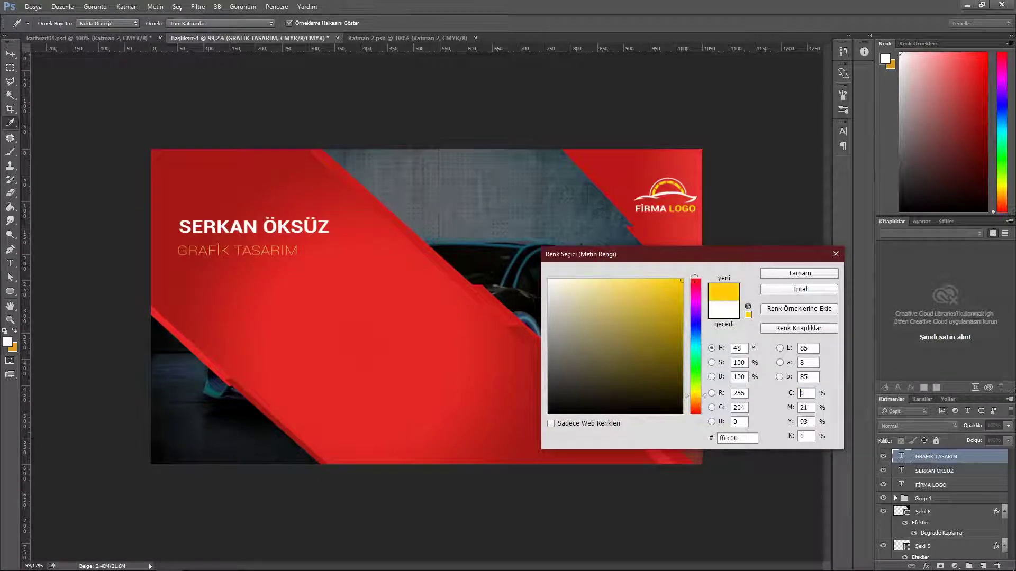
left_click(778, 274)
Step: Shift the name and title right, and place the large location-pin icon on the card
left_click(12, 56)
left_click_drag(257, 253, 305, 239)
left_click(949, 479, "shift")
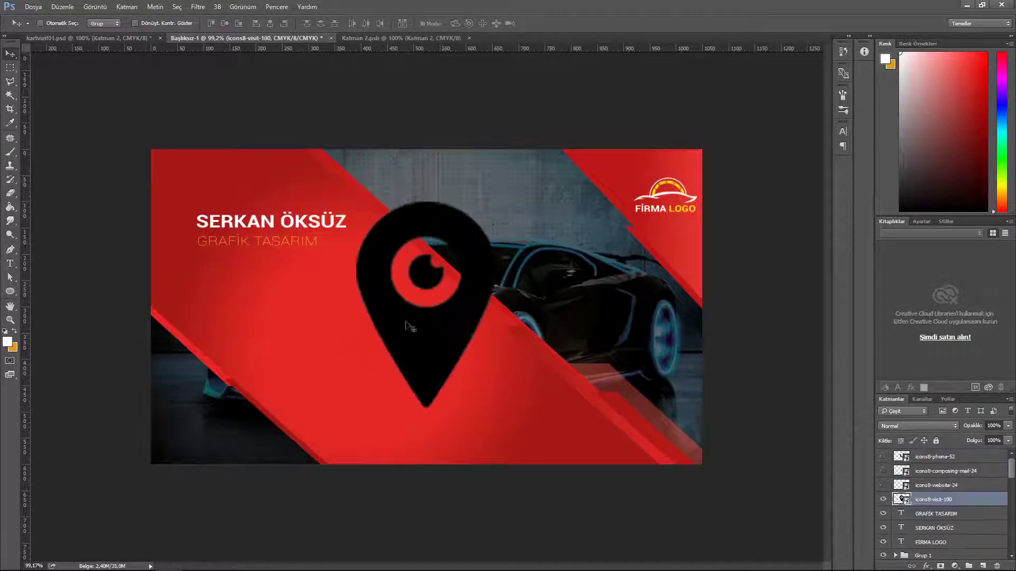
left_click_drag(456, 352, 455, 346)
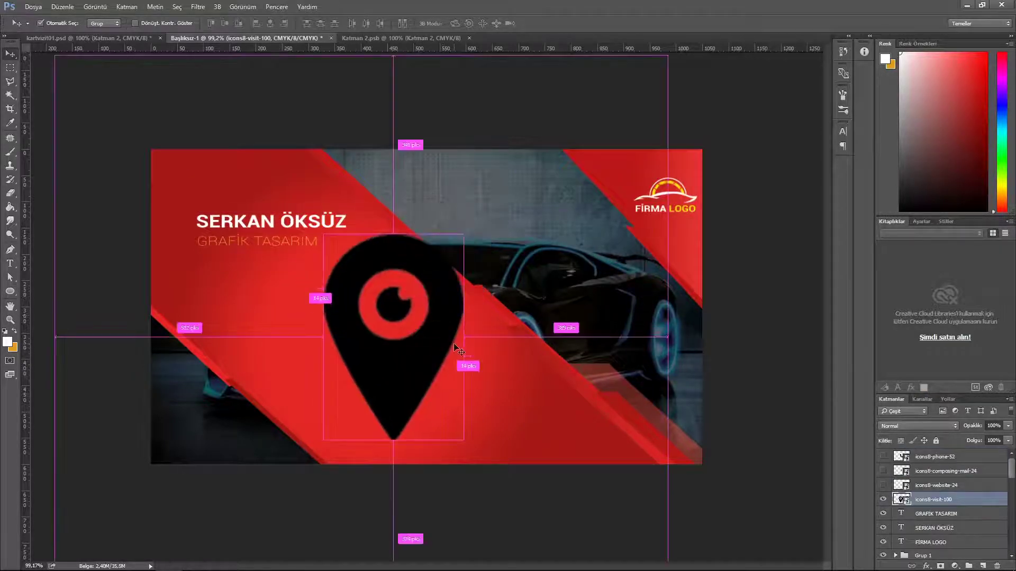
Step: Scale the pin icon down with Ctrl+T and position it under the title
key("ctrl+t")
left_click_drag(504, 449, 214, 271)
left_click(395, 23)
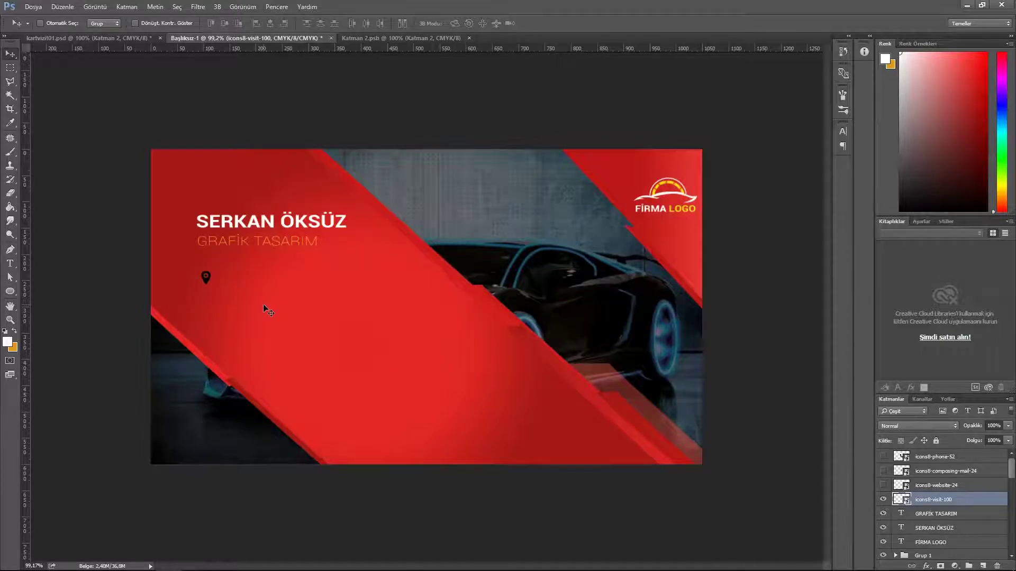
left_click_drag(439, 124, 430, 143)
key("shift+Up")
key("shift+Up")
key("shift+Right")
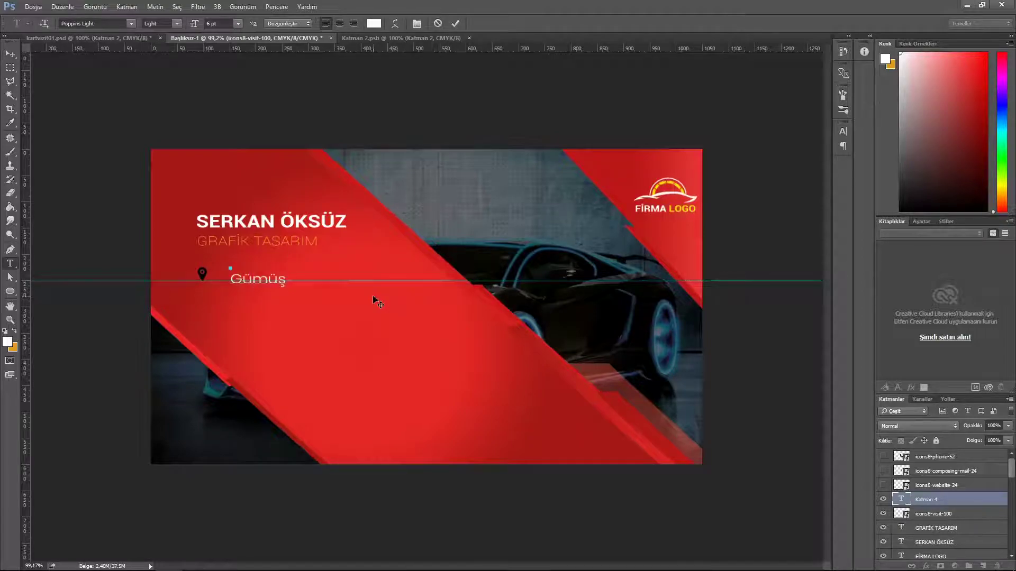
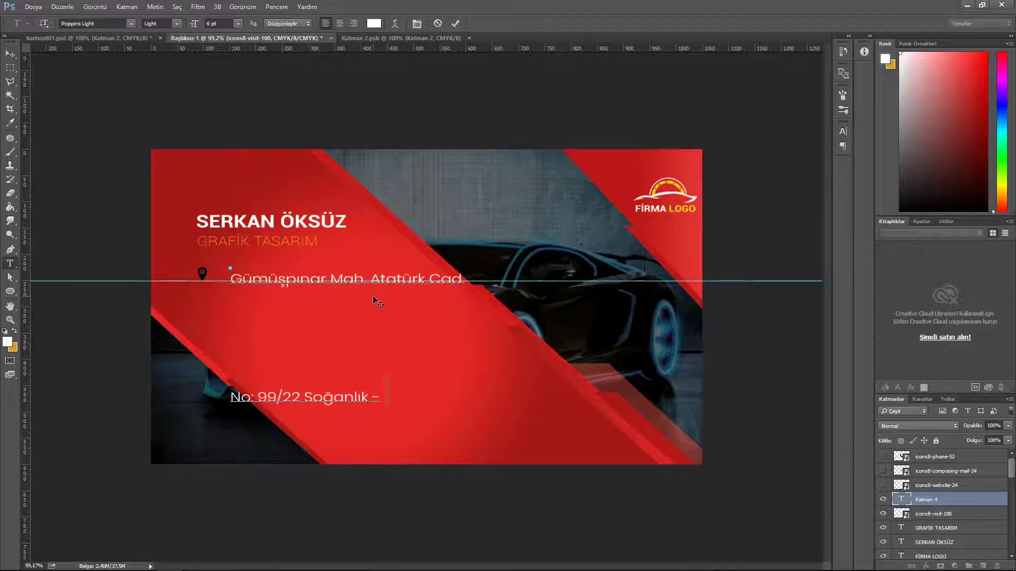
Step: Type the two-line street address with auto line spacing and move it beside the pin
left_click_drag(450, 400, 230, 399)
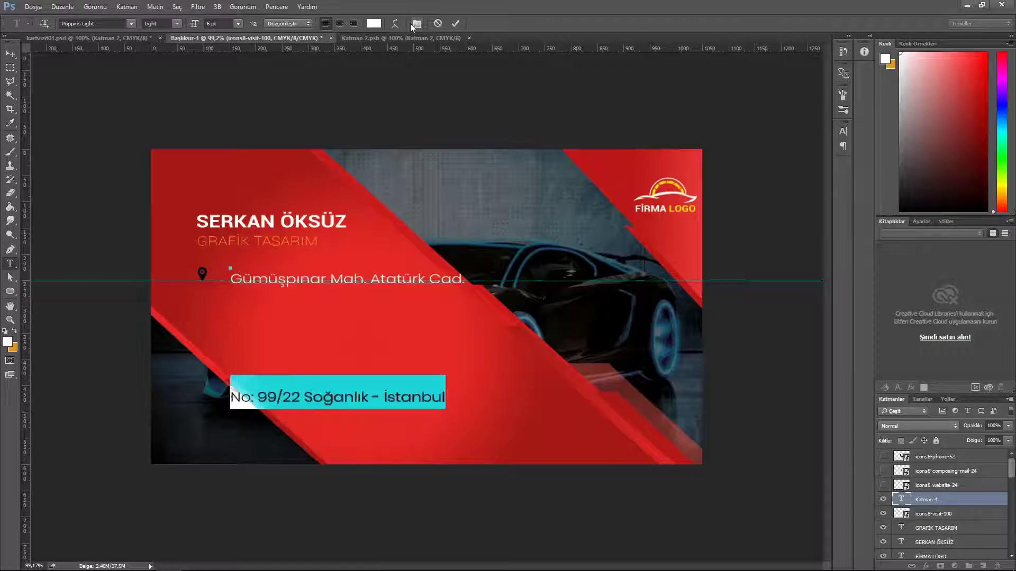
left_click(417, 24)
left_click(820, 153)
left_click(818, 164)
left_click(814, 125)
left_click(10, 54)
left_click_drag(360, 289, 386, 254)
Step: Set the address text to 4 pt and nudge it into place
left_click(10, 263)
left_click(238, 24)
left_click(229, 38)
left_click(10, 54)
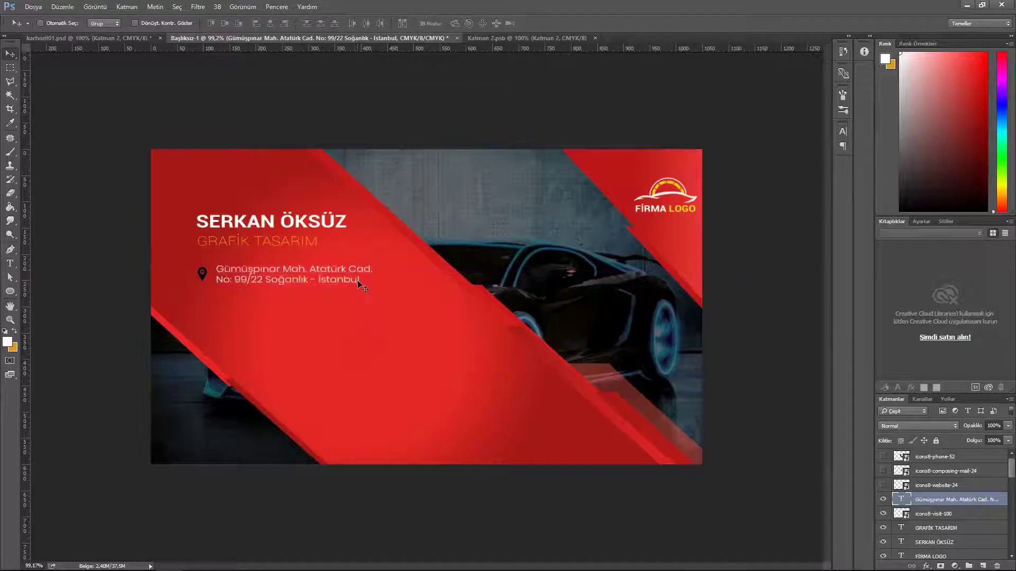
key("Down")
key("Right")
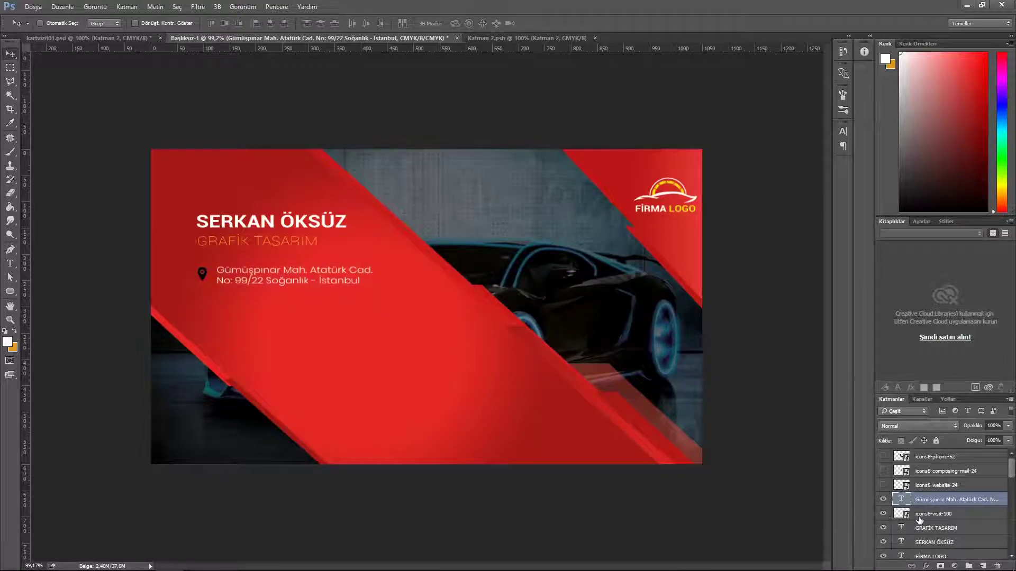
Step: Give the pin icon a bright yellow Color Overlay layer style
left_click(919, 516)
right_click(931, 514)
left_click(989, 517)
double_click(990, 516)
left_click(613, 251)
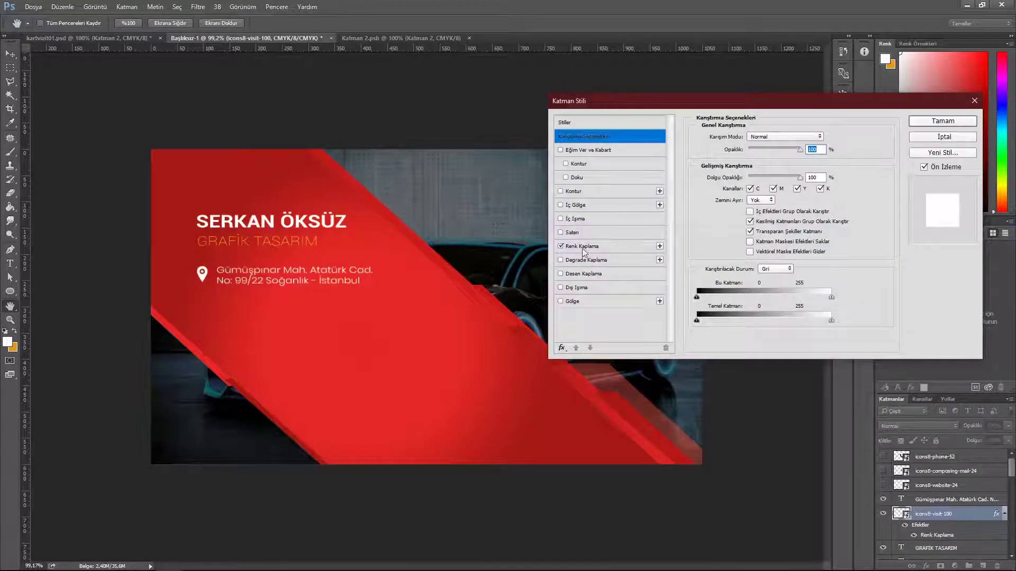
left_click(583, 248)
left_click(825, 136)
left_click_drag(696, 398, 696, 394)
left_click(682, 281)
left_click(795, 274)
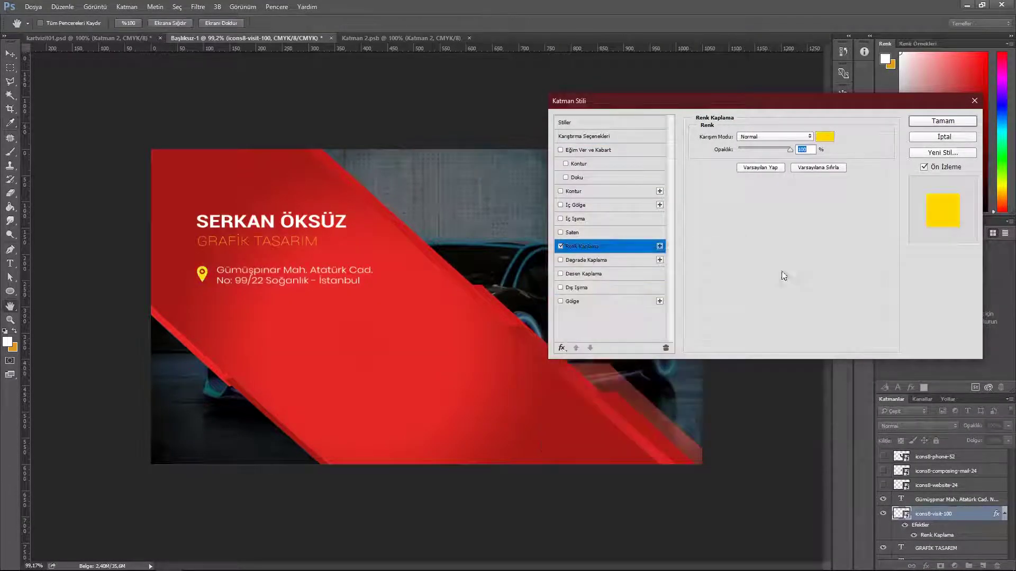
left_click(943, 121)
Step: Show the mail icon and place it below the address
left_click(944, 501)
left_click(883, 485)
left_click(883, 485)
left_click(883, 471)
left_click(902, 475)
left_click_drag(418, 311, 231, 336)
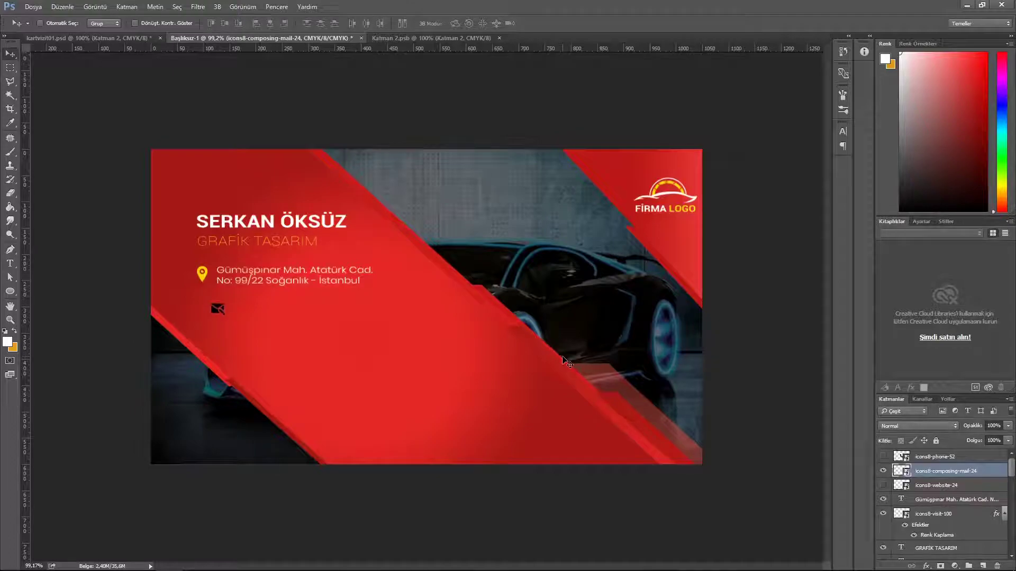
Step: Copy the pin's yellow layer style and paste it onto the mail icon
right_click(968, 516)
left_click(927, 296)
right_click(930, 473)
left_click(897, 363)
Step: Duplicate the address text with Ctrl+J and nudge the copy beside the mail icon
left_click(944, 521)
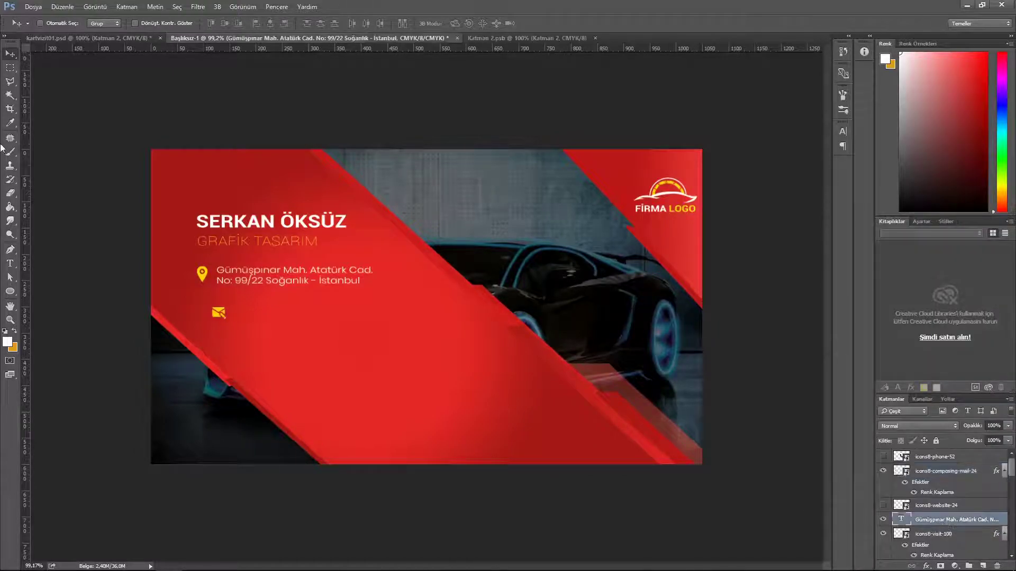
key("ctrl+j")
key("shift+Down")
key("shift+Down")
key("shift+Down")
key("shift+Down")
key("shift+Down")
key("shift+Down")
key("shift+Down")
key("shift+Right")
key("shift+Right")
key("shift+Right")
key("Right")
key("Right")
key("Right")
key("Up")
Step: Replace the copied text with the e-mail address and line it up beside the mail icon
left_click(9, 264)
left_click_drag(382, 318, 229, 307)
key("BackSpace")
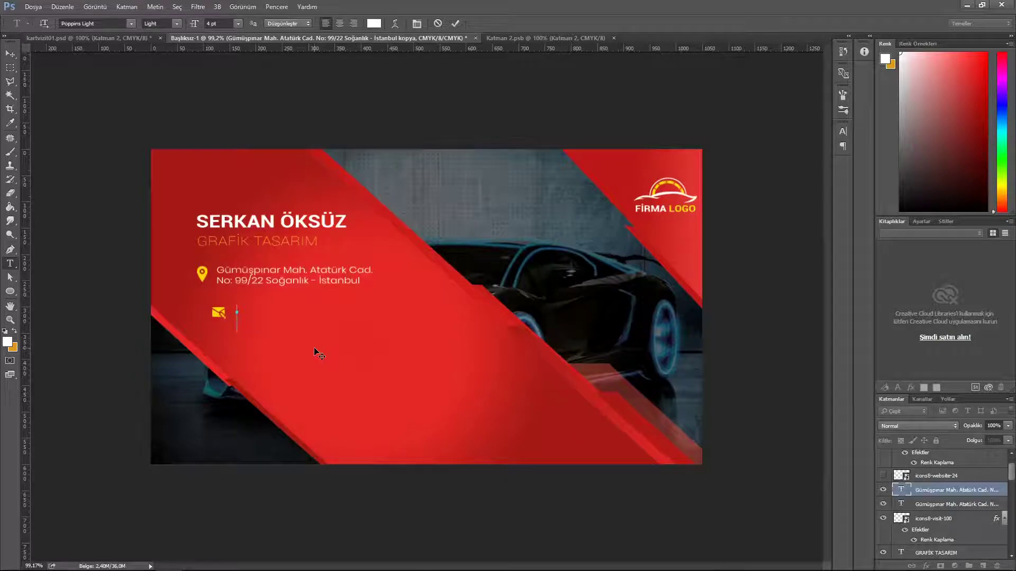
type("atagrafik")
key("BackSpace")
key("BackSpace")
key("BackSpace")
key("BackSpace")
key("BackSpace")
key("BackSpace")
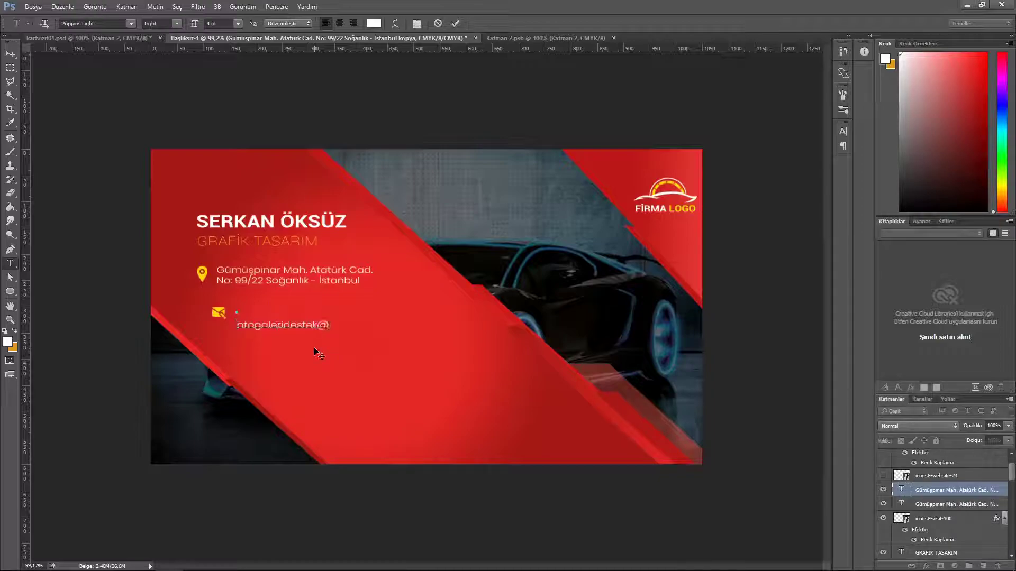
left_click(455, 23)
key("v")
left_click_drag(318, 346, 324, 334)
Step: Show the web icon below the e-mail line, resize it, and paste the yellow style
left_click(883, 476)
left_click(928, 476)
left_click_drag(401, 340, 248, 359)
key("ctrl+t")
key("Return")
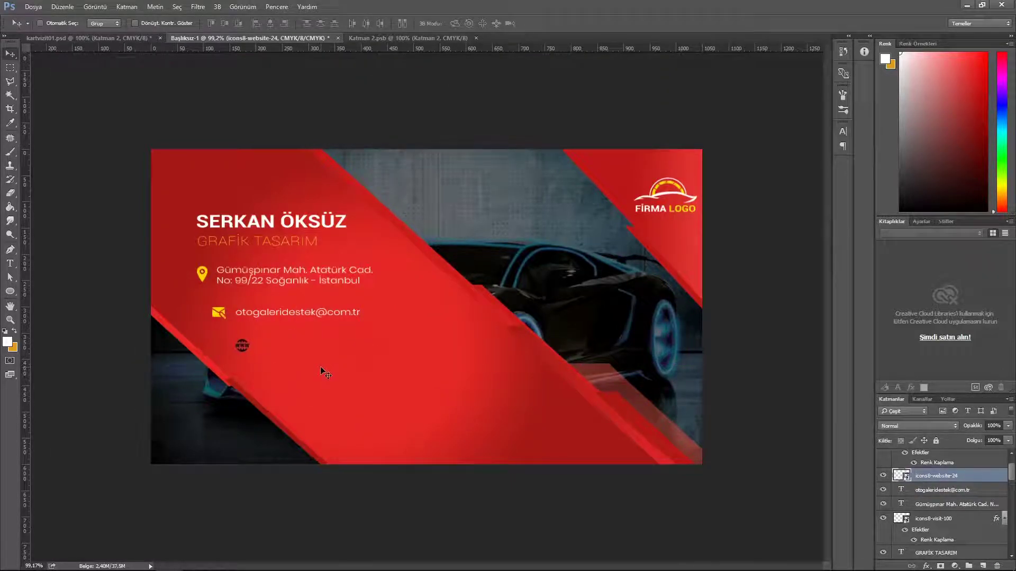
right_click(976, 478)
left_click(889, 323)
key("t")
key("v")
Step: Duplicate the e-mail text beside the web icon and retype it as the website address
left_click(944, 515)
key("ctrl+j")
left_click_drag(290, 314, 311, 347)
key("t")
left_click(335, 344)
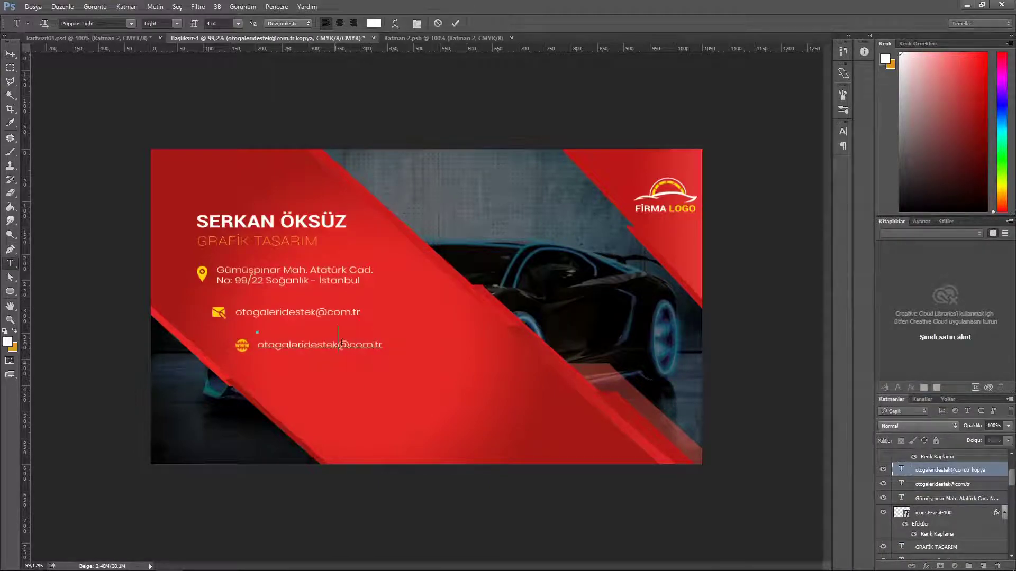
key("BackSpace")
key("BackSpace")
key("BackSpace")
key("BackSpace")
key("BackSpace")
key("BackSpace")
key("BackSpace")
key("BackSpace")
key("BackSpace")
key("BackSpace")
key("BackSpace")
key("BackSpace")
key("BackSpace")
key("BackSpace")
key("BackSpace")
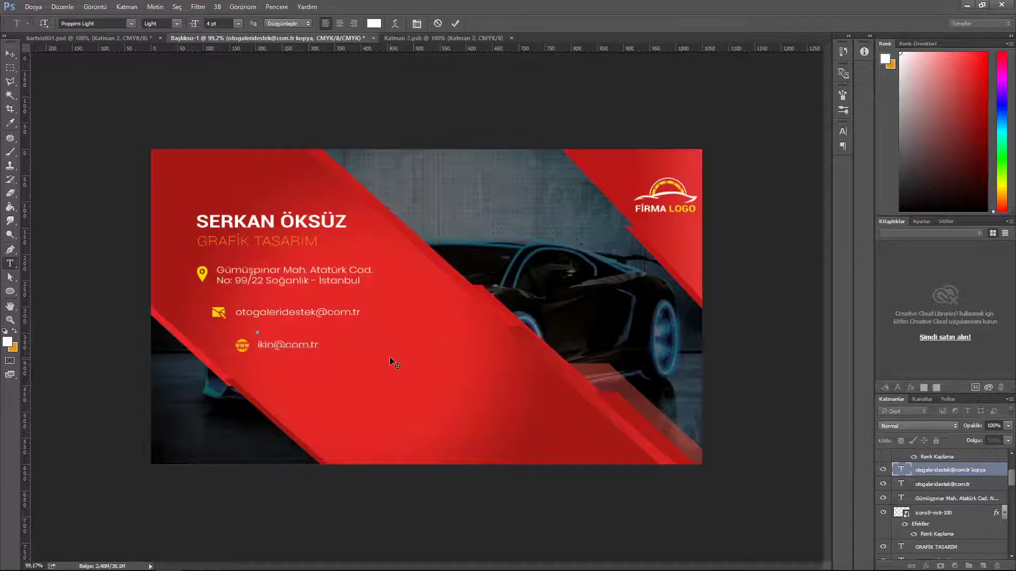
type("ikincielarabaalimsat")
key("BackSpace")
key("BackSpace")
key("BackSpace")
key("BackSpace")
key("BackSpace")
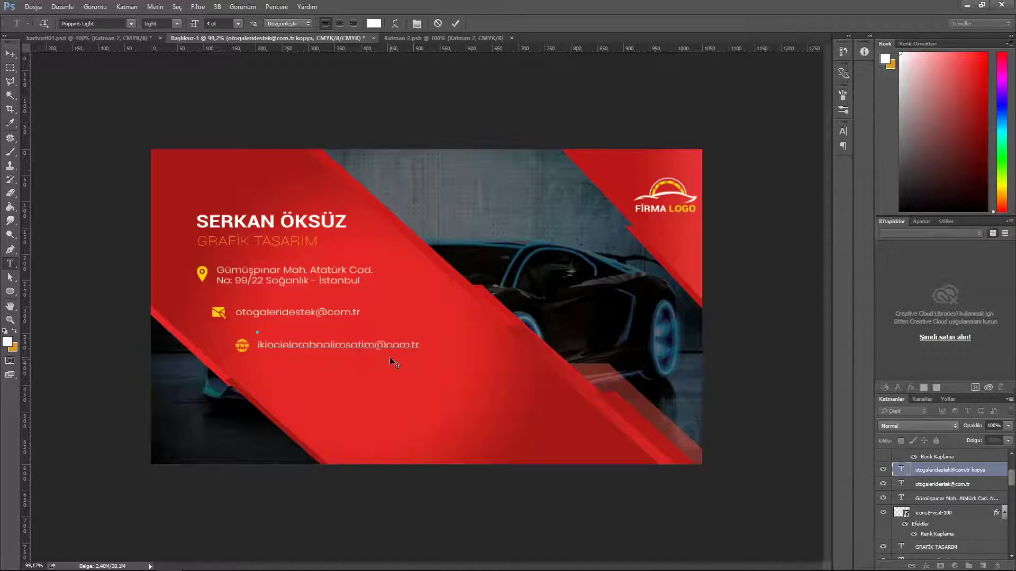
left_click(455, 23)
key("v")
scroll(942, 503, "up", 3)
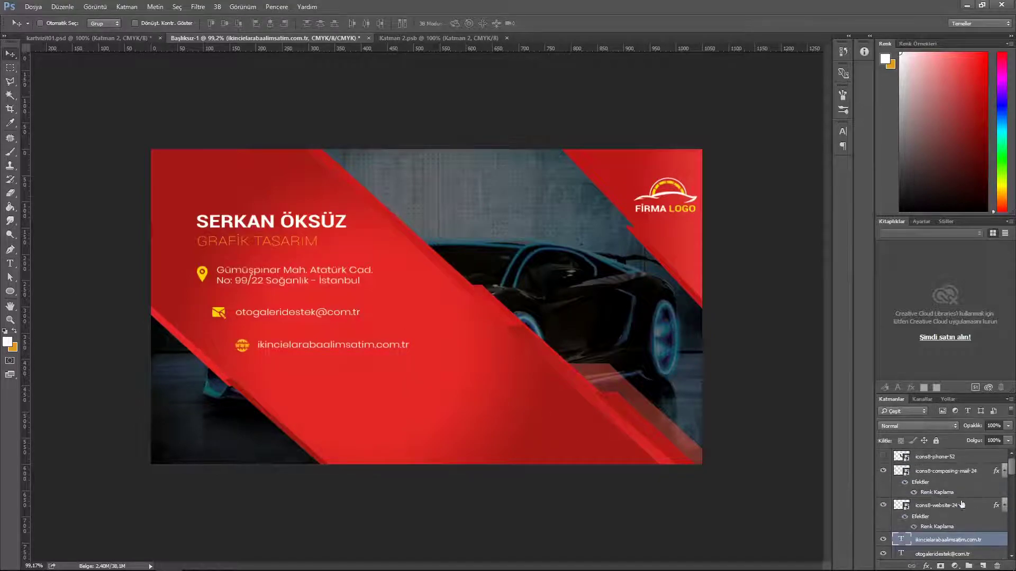
Step: Show the icons8-phone-52 icon lower on the card, scale it to about a third, and paste the yellow layer style onto it
left_click(883, 456)
left_click(934, 457)
left_click_drag(418, 343, 399, 428)
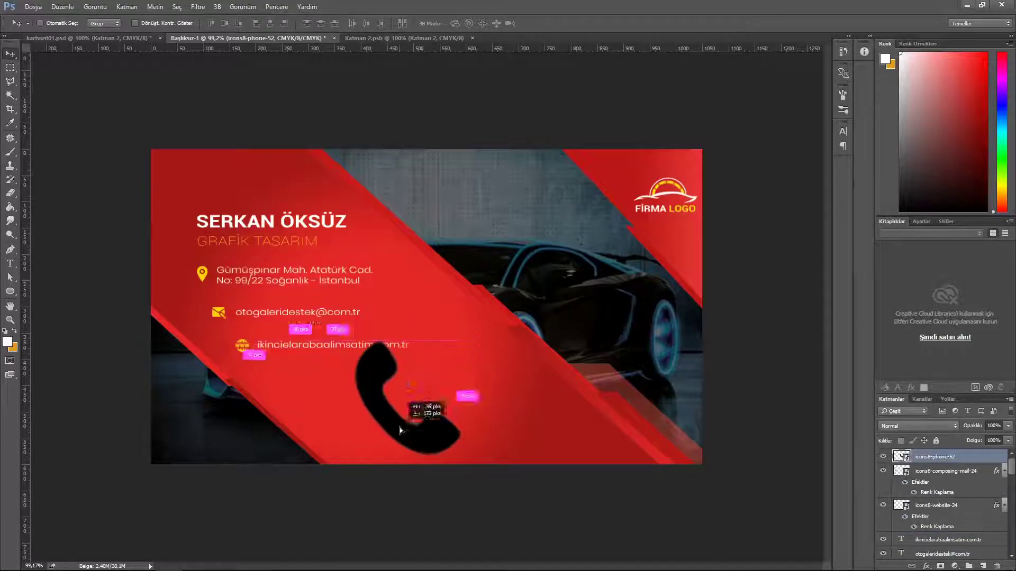
key("ctrl+t")
left_click_drag(465, 455, 276, 378)
left_click(393, 23)
key("ctrl+t")
left_click(393, 23)
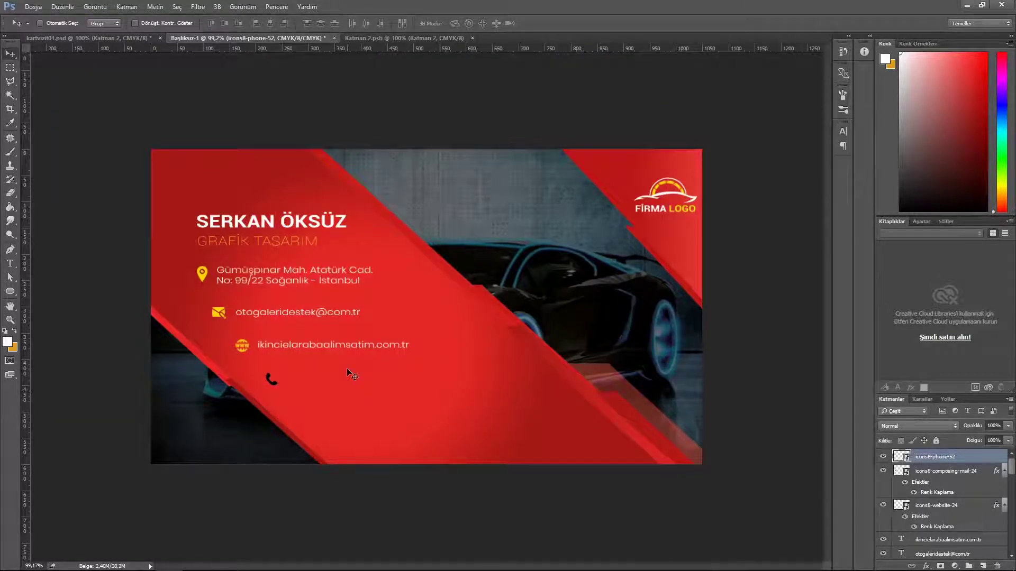
right_click(971, 463)
left_click(881, 364)
Step: Duplicate the website text layer and nudge the copy down and right beside the phone icon
scroll(938, 484, "down", 3)
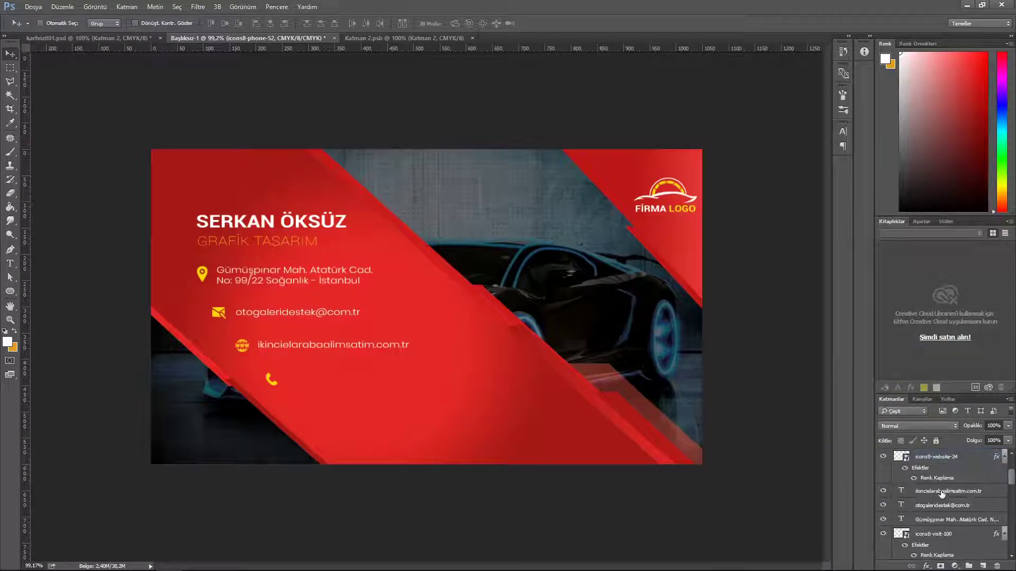
left_click(941, 492)
key("ctrl+j")
key("shift+Down")
key("shift+Down")
key("shift+Down")
key("shift+Down")
key("shift+Right")
key("shift+Right")
key("shift+Right")
key("shift+Right")
key("shift+Down")
key("shift+Down")
key("shift+Right")
key("shift+Right")
key("Down")
key("Down")
key("Down")
key("Down")
key("Right")
key("Right")
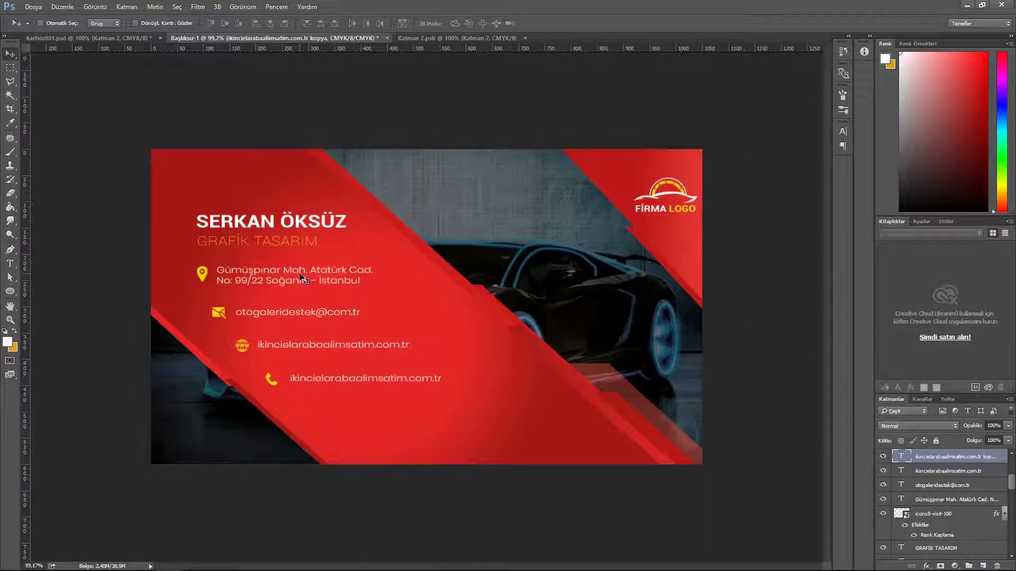
Step: Replace the copied text with the two phone numbers
left_click(10, 264)
left_click(292, 378)
key("ctrl+a")
key("BackSpace")
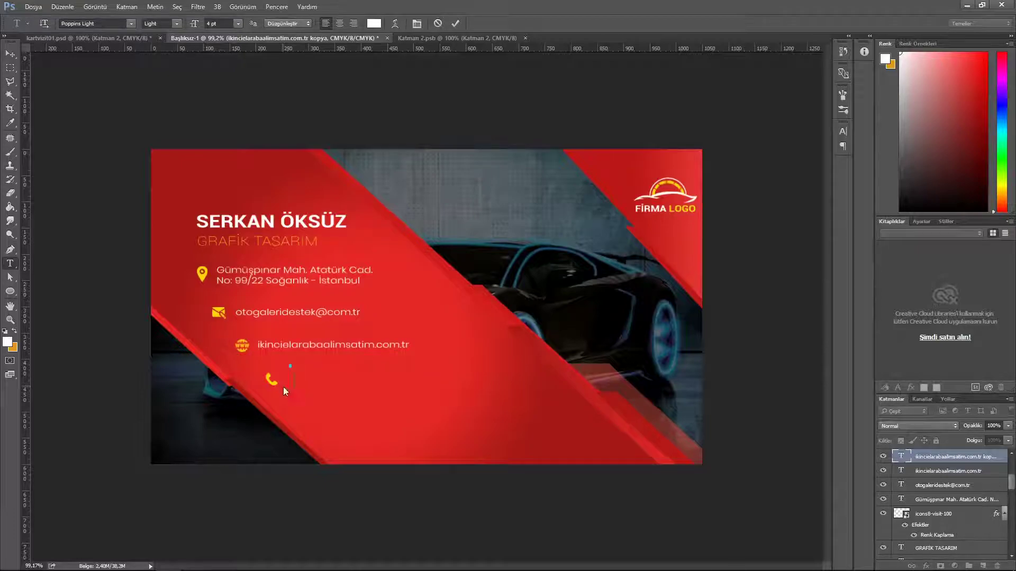
type("358 45 21")
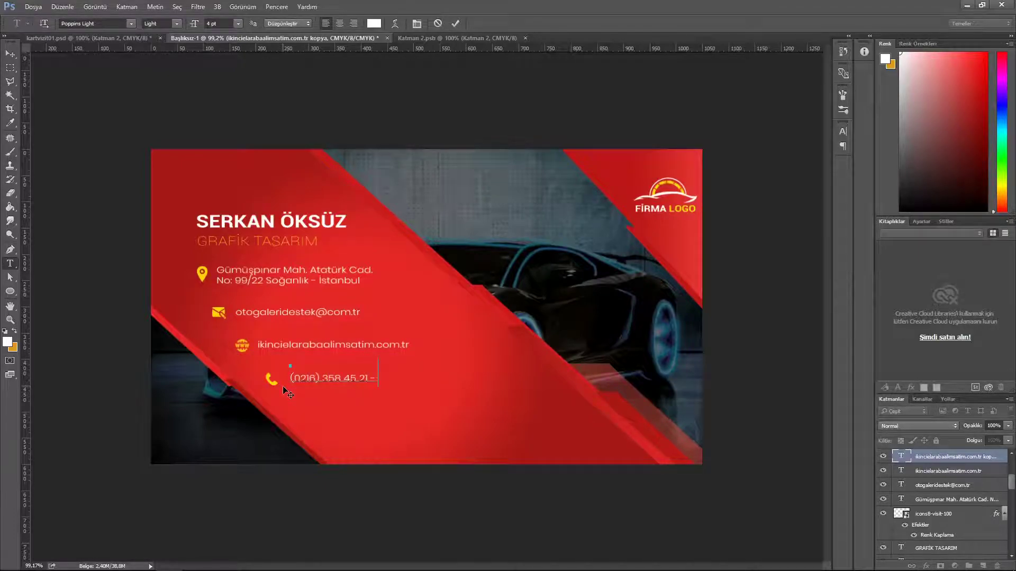
left_click(455, 24)
Step: Select the layers from the phone icon up to the name and nudge them right and down
key("v")
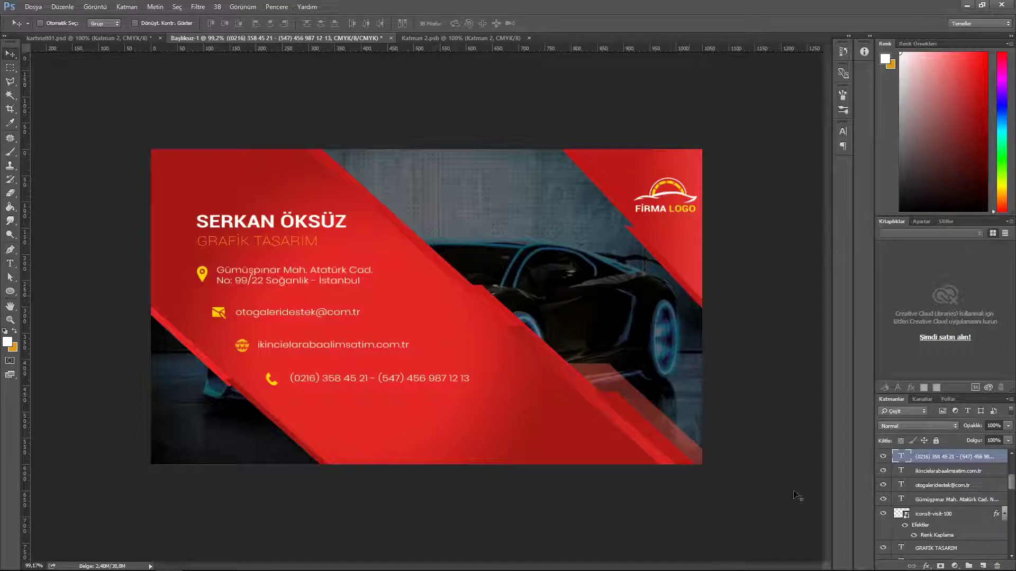
scroll(958, 509, "up", 3)
left_click(977, 458)
scroll(968, 476, "down", 6)
scroll(963, 476, "up", 1)
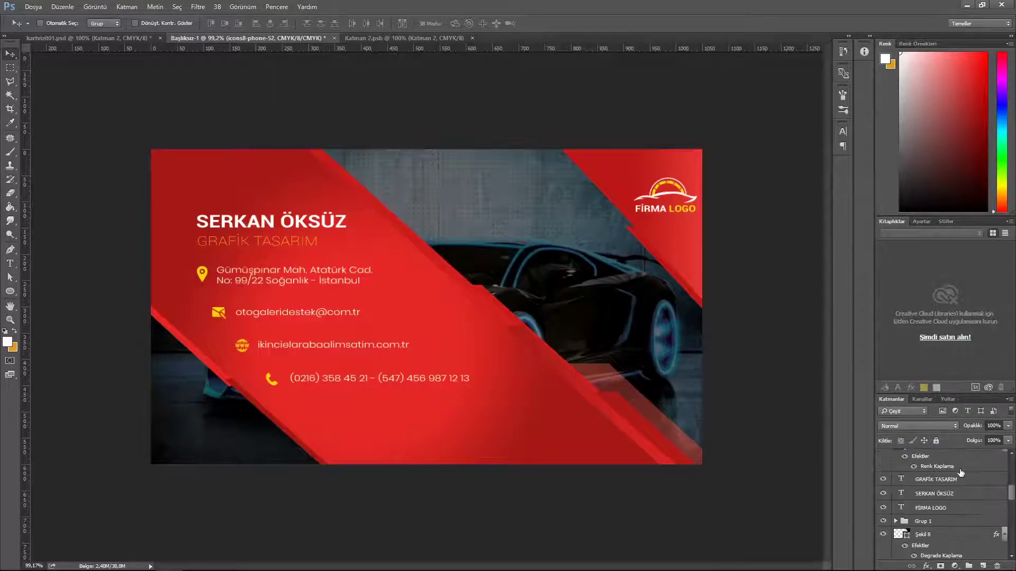
left_click(952, 495, "shift")
key("shift+Down")
key("shift+Down")
key("shift+Right")
key("shift+Right")
key("shift+Right")
key("Right")
key("Right")
key("Right")
key("Right")
key("Right")
key("Right")
key("Down")
key("Down")
key("Down")
key("Down")
key("Down")
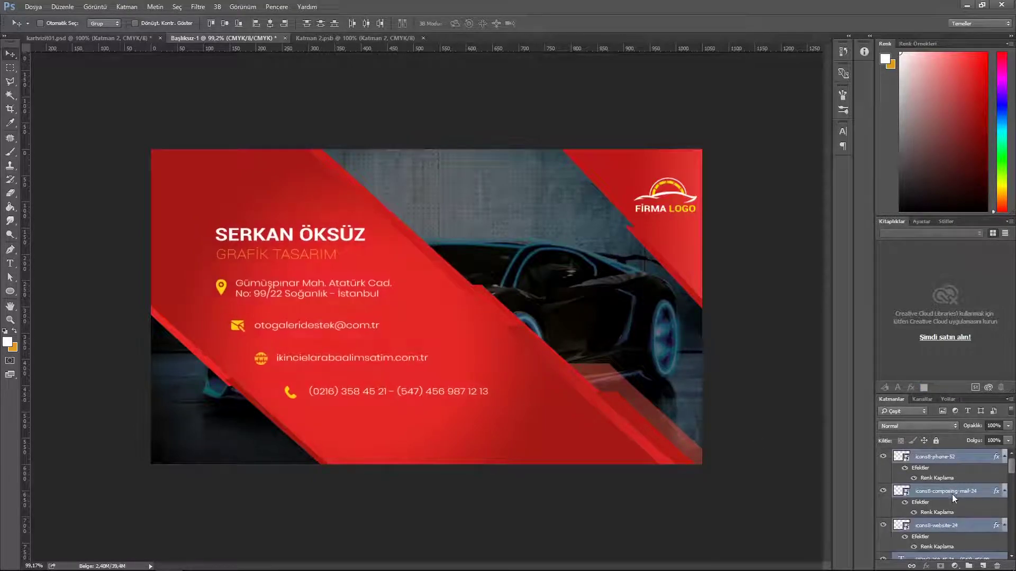